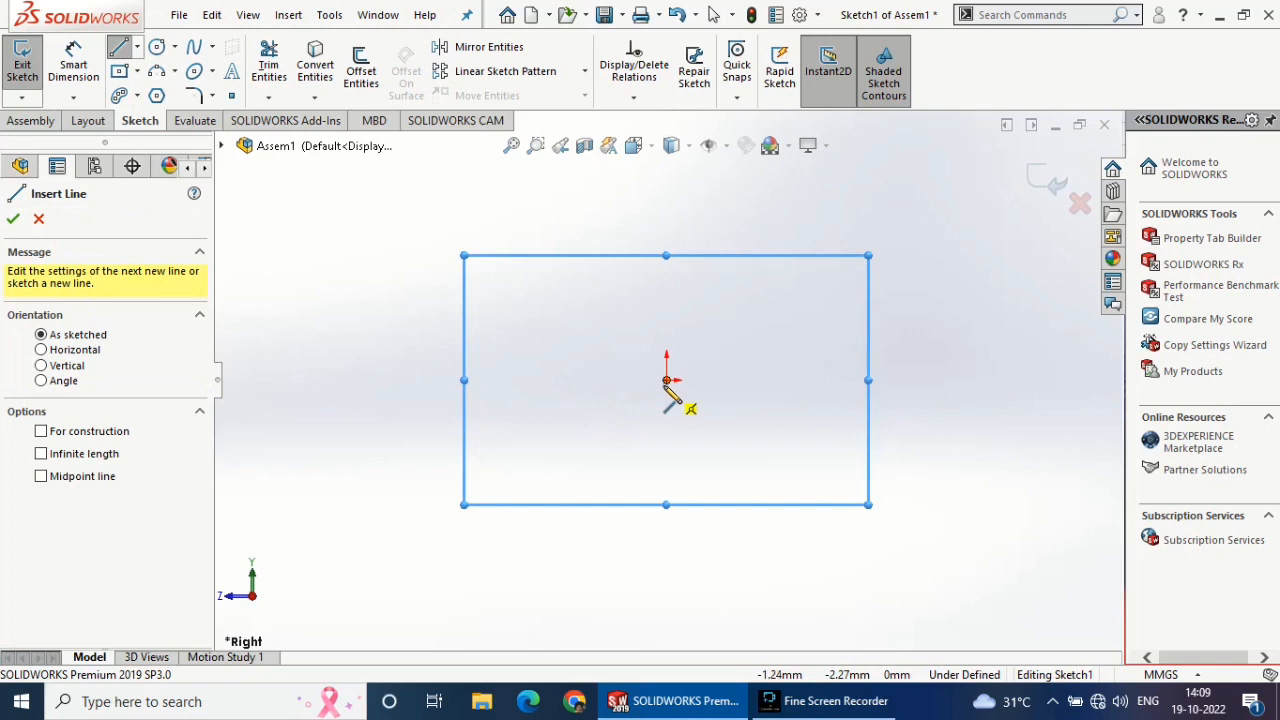
- Sketch a vertical line about 72 mm long upward from the origin
{"action": "left_click", "coordinate": [666, 380]}
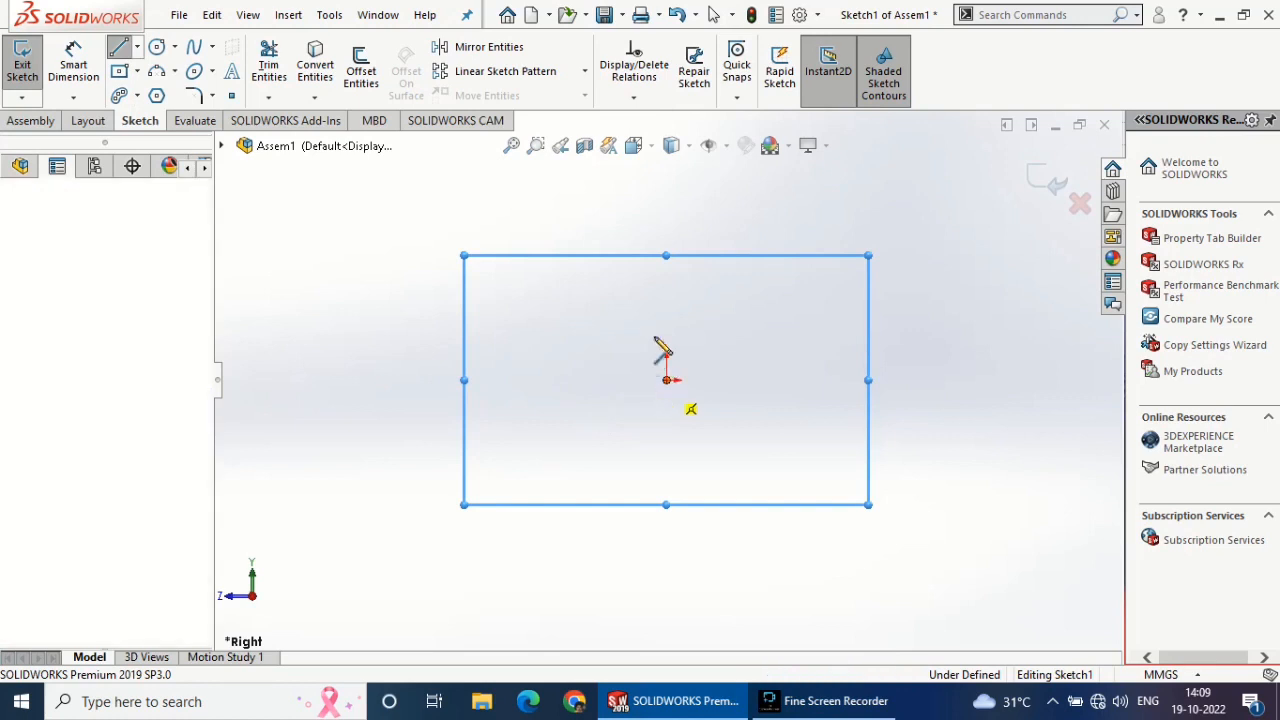
{"action": "left_click", "coordinate": [667, 216]}
{"action": "right_click", "coordinate": [708, 225]}
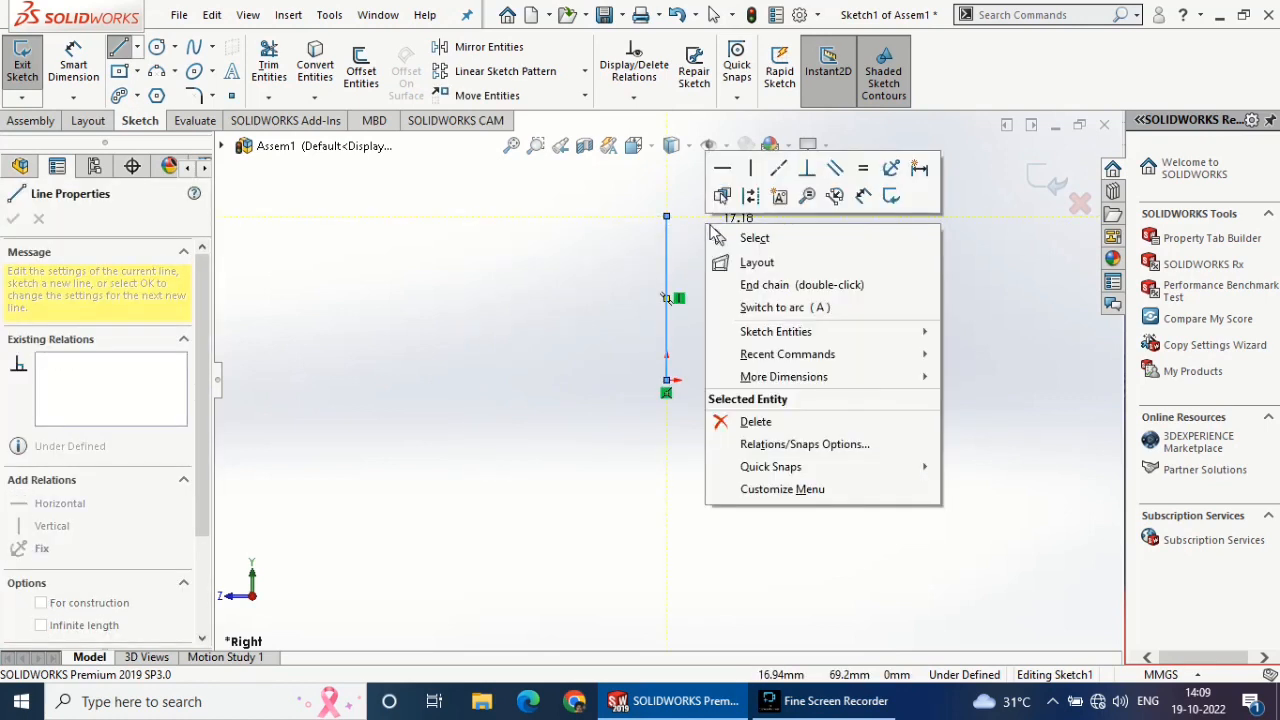
{"action": "left_click", "coordinate": [760, 286]}
{"action": "key", "text": "Escape"}
- Sketch a second vertical line of matching height about 73 mm to the left of the first, level with the origin
{"action": "left_click", "coordinate": [121, 49]}
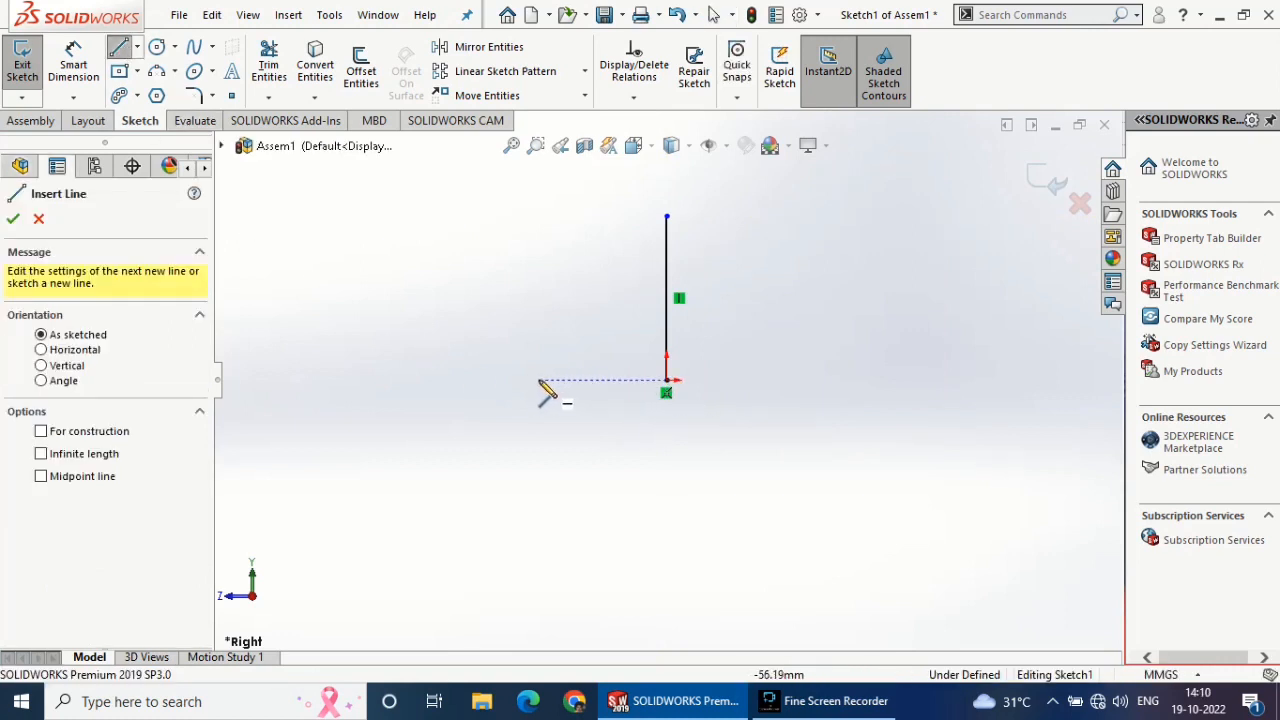
{"action": "left_click", "coordinate": [501, 380]}
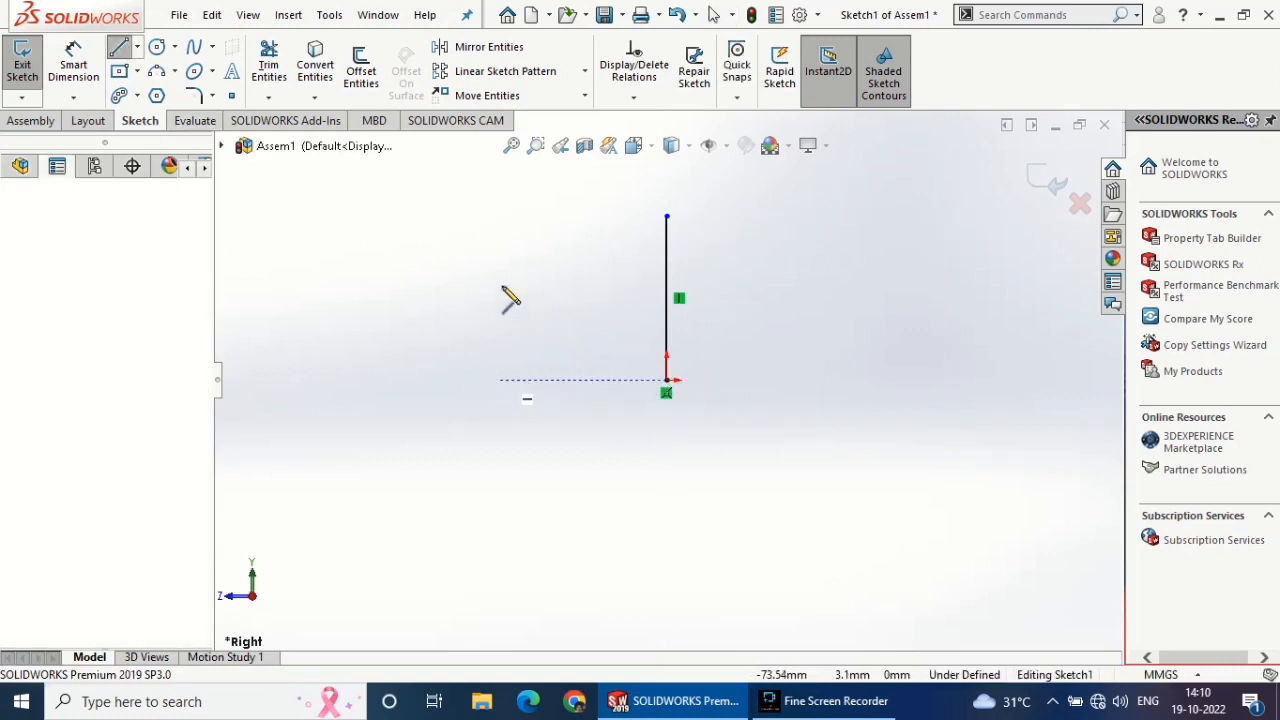
{"action": "left_click", "coordinate": [517, 221]}
{"action": "right_click", "coordinate": [540, 225]}
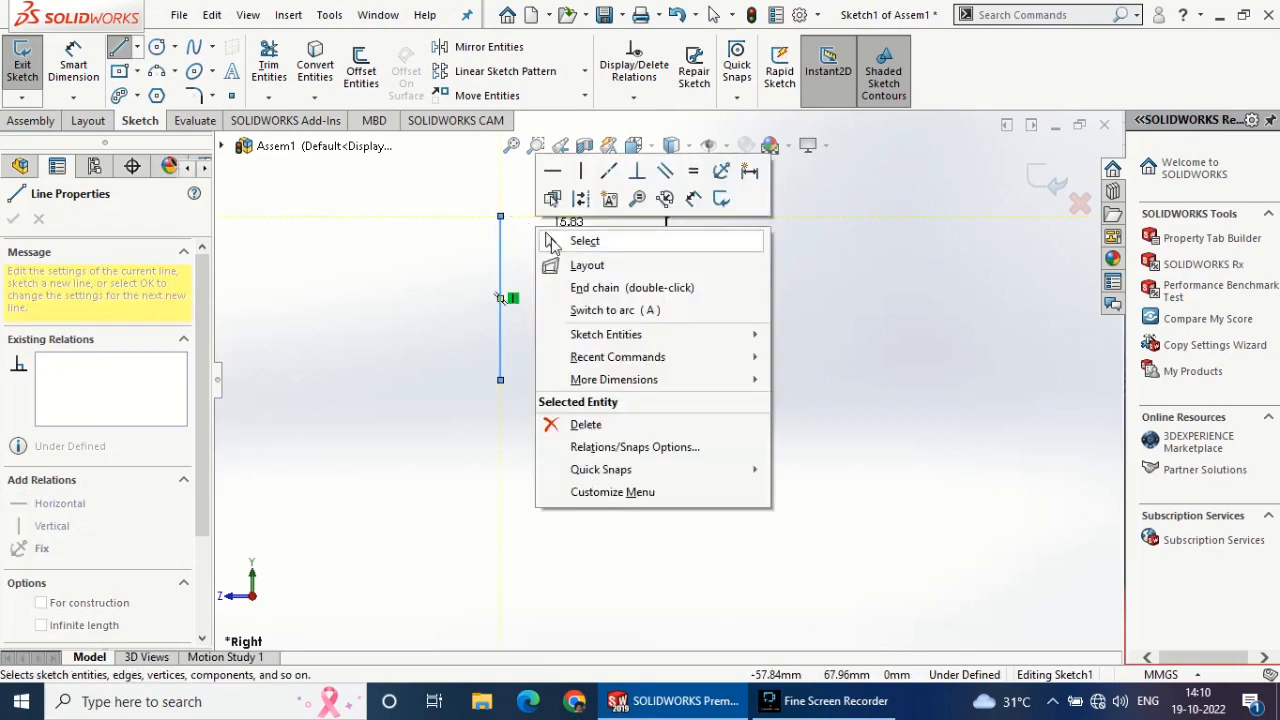
{"action": "left_click", "coordinate": [580, 237]}
- Dimension the length of the vertical line at the origin to 100 mm
{"action": "left_click", "coordinate": [97, 60]}
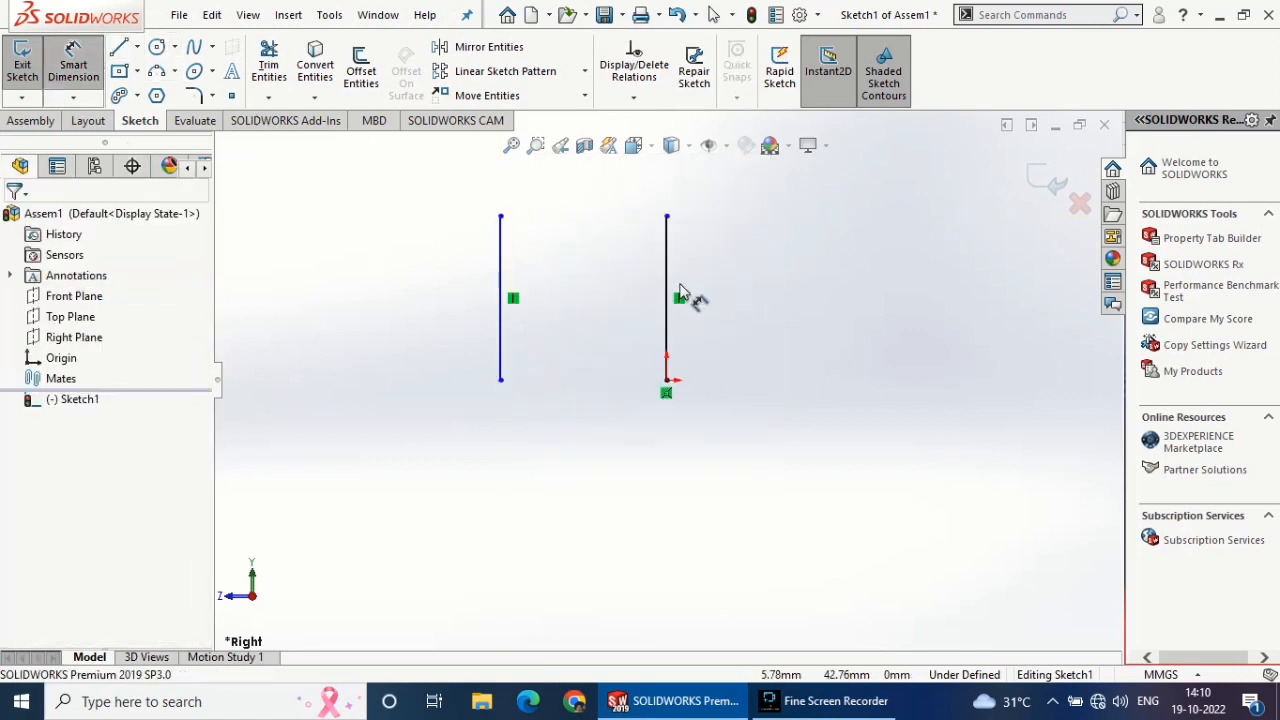
{"action": "left_click", "coordinate": [665, 275]}
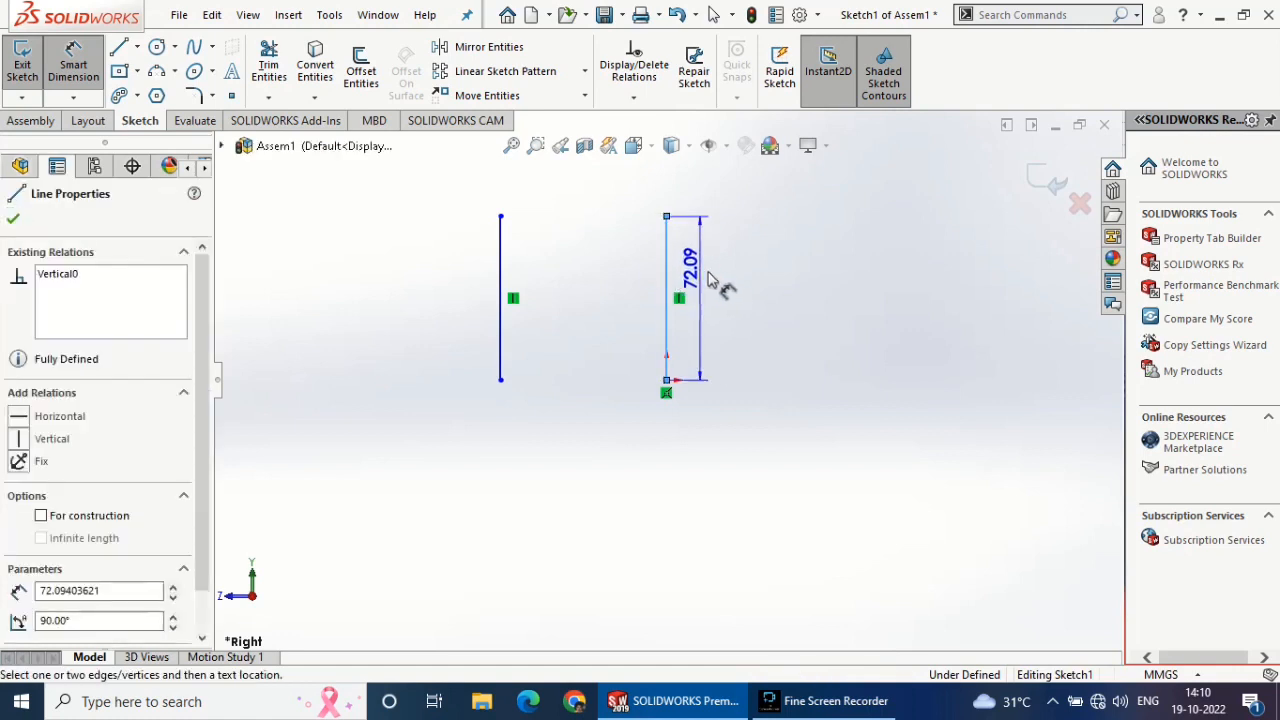
{"action": "left_click", "coordinate": [745, 275]}
{"action": "type", "text": "100"}
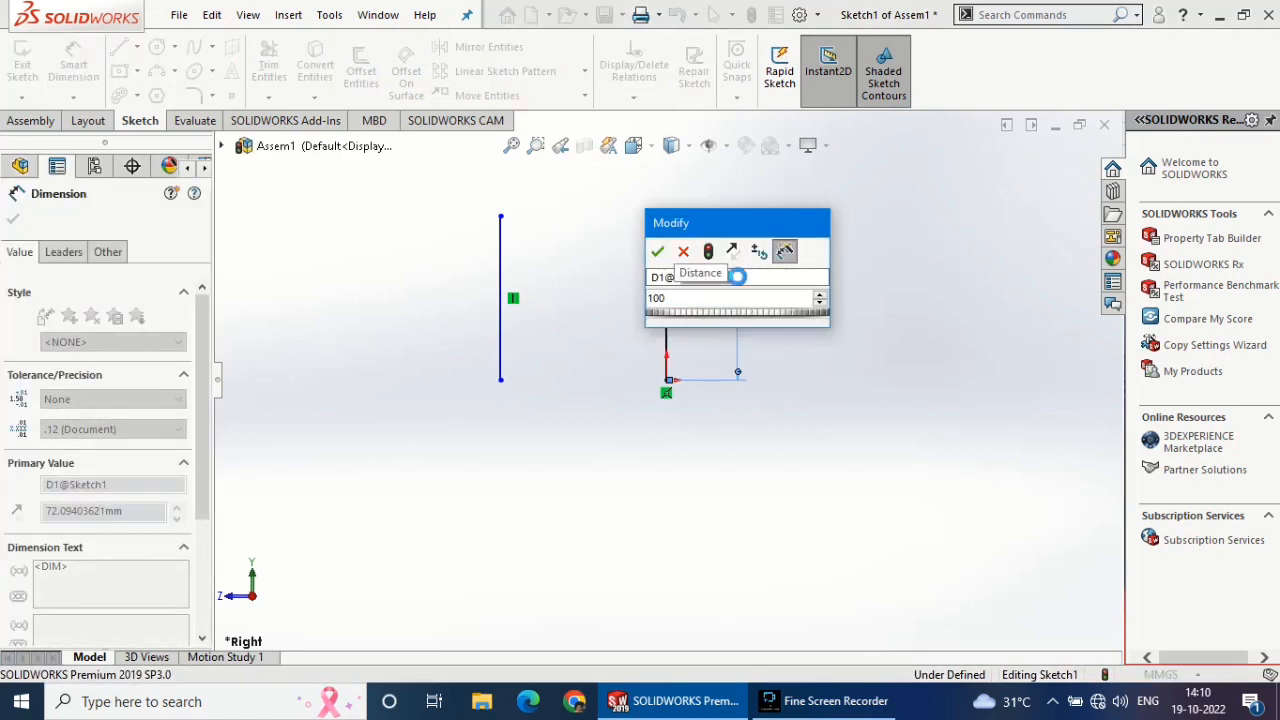
{"action": "key", "text": "Return"}
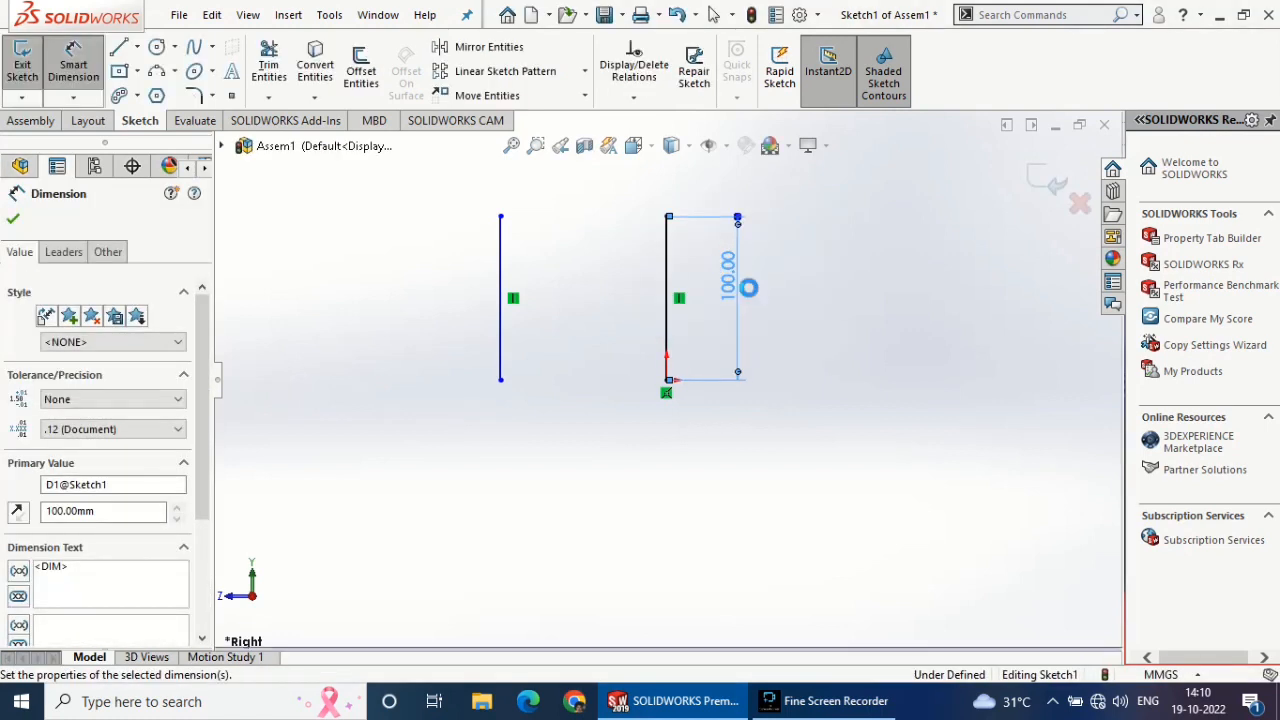
- Dimension the horizontal distance between the two vertical lines to 180 mm
{"action": "left_click", "coordinate": [500, 355]}
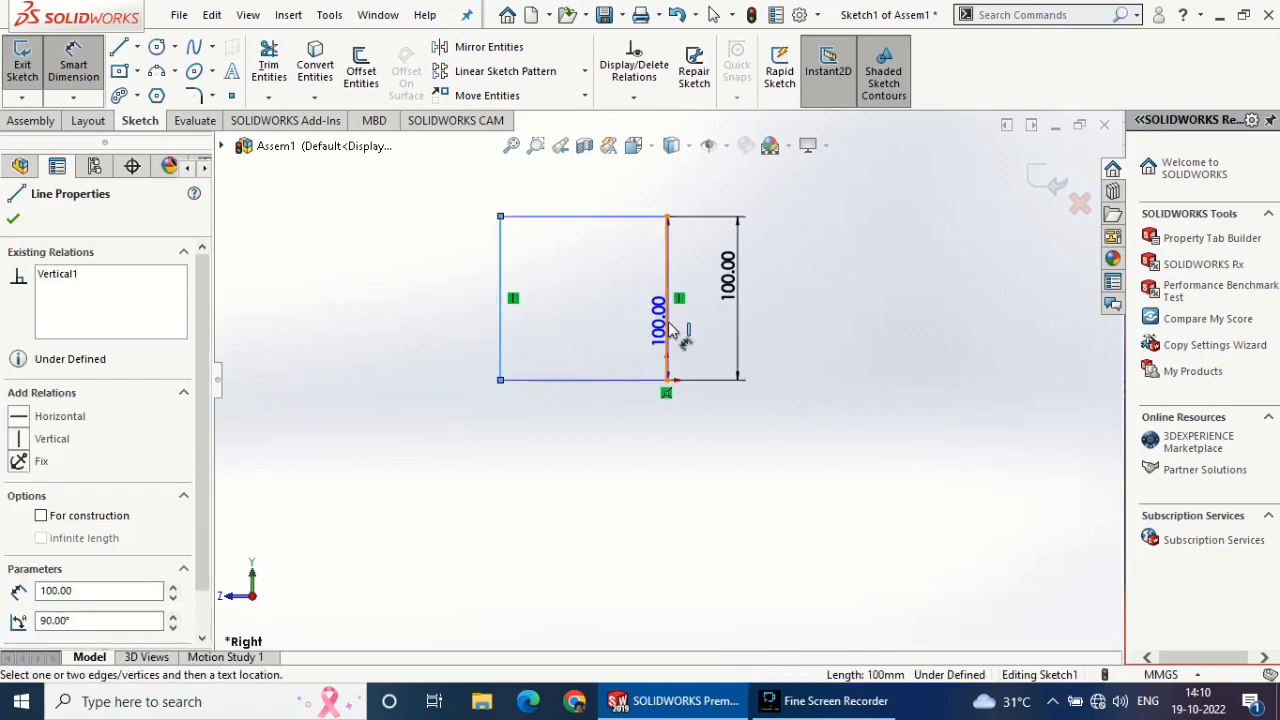
{"action": "left_click", "coordinate": [668, 330]}
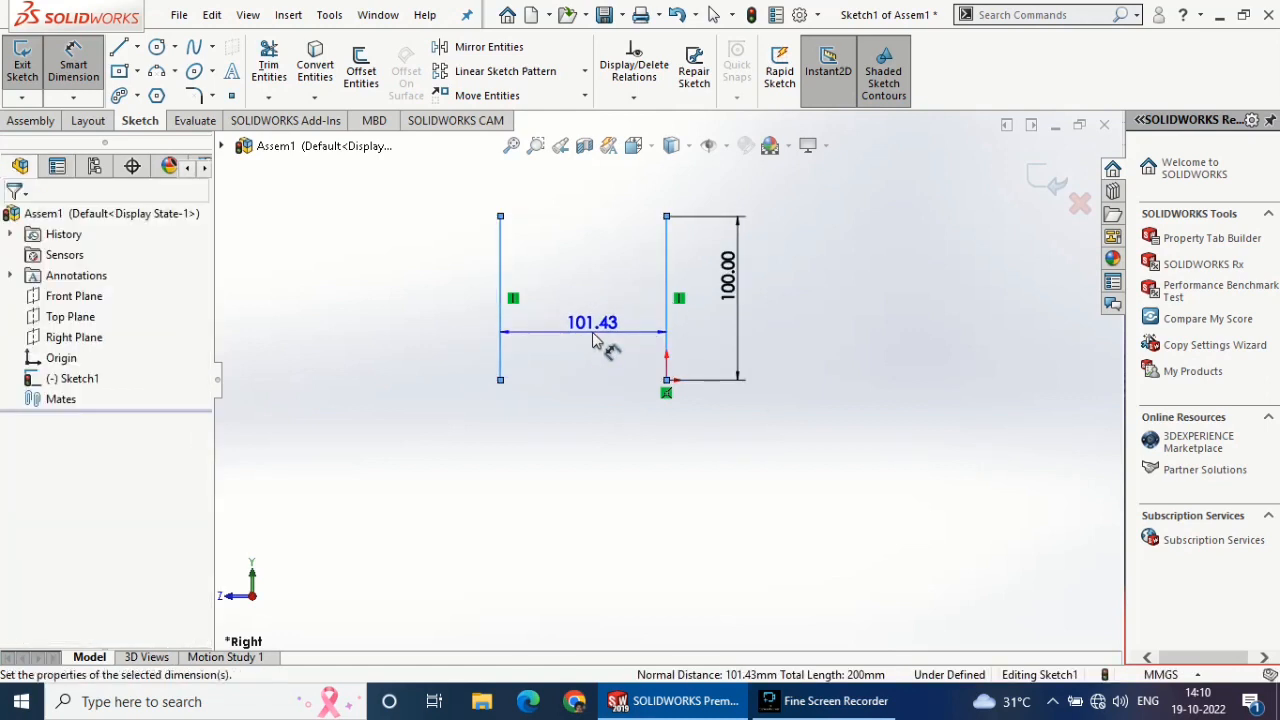
{"action": "left_click", "coordinate": [603, 337]}
{"action": "type", "text": "180"}
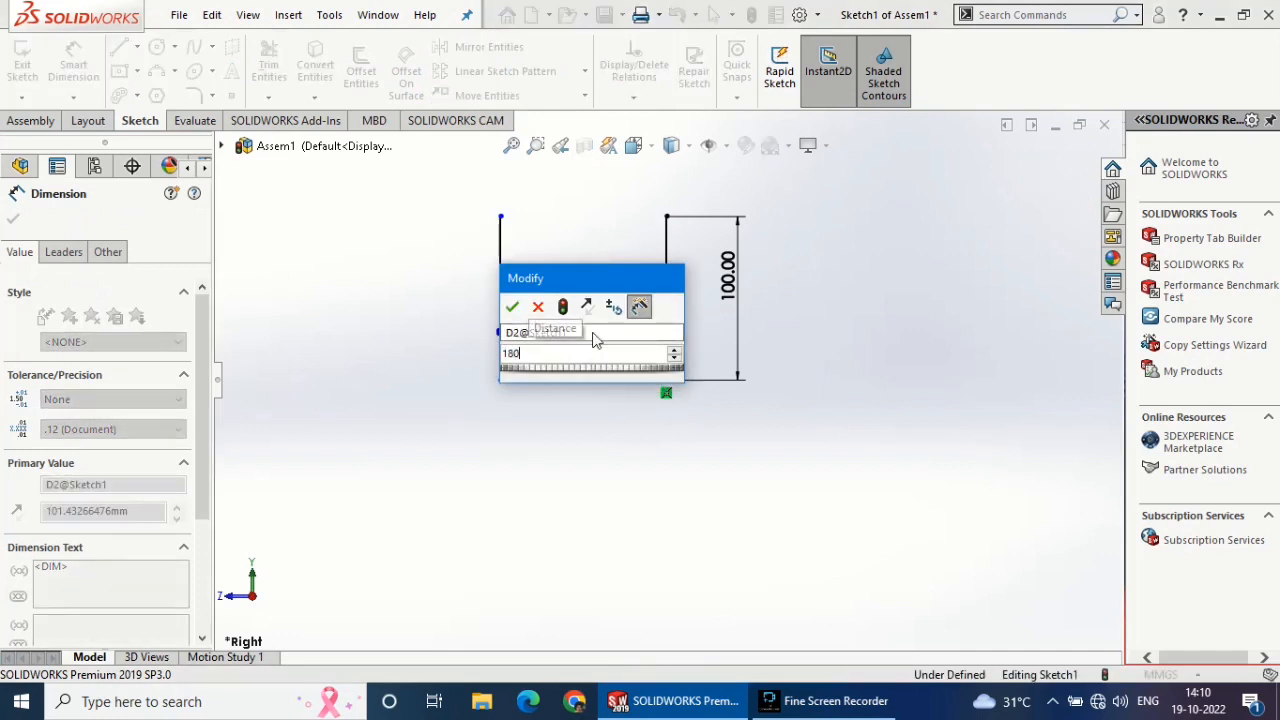
{"action": "key", "text": "Return"}
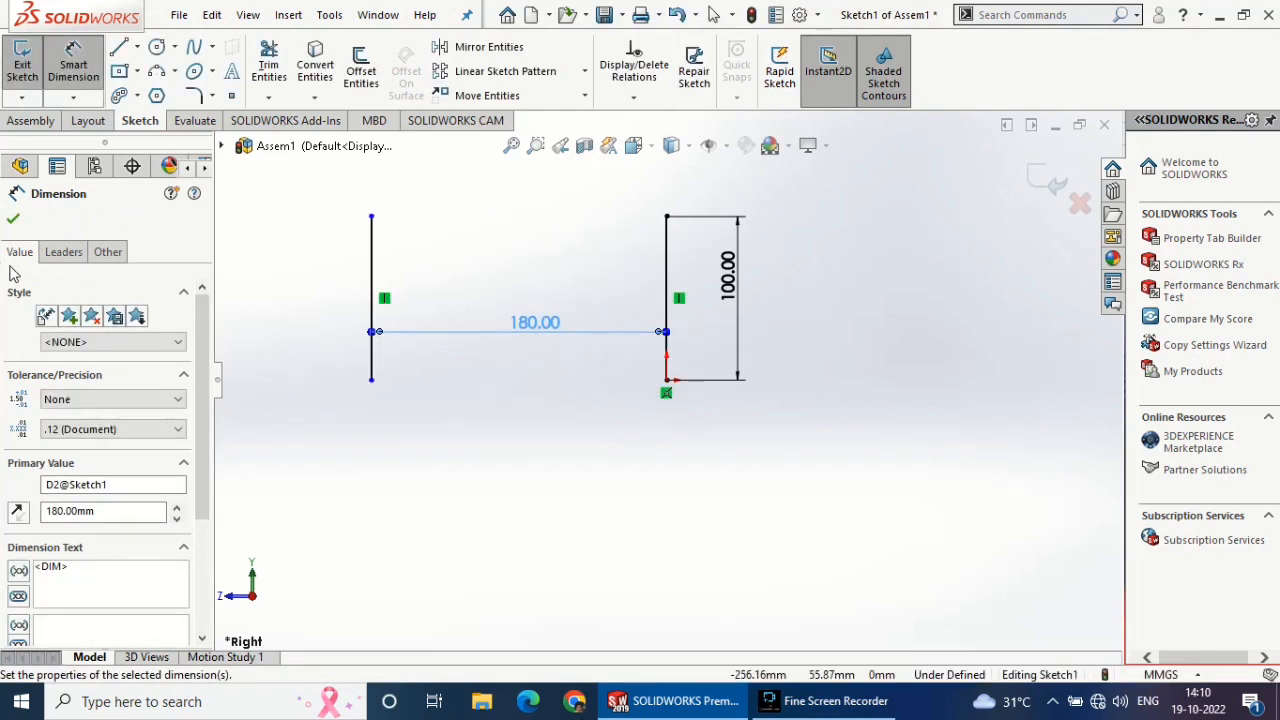
{"action": "left_click", "coordinate": [12, 221]}
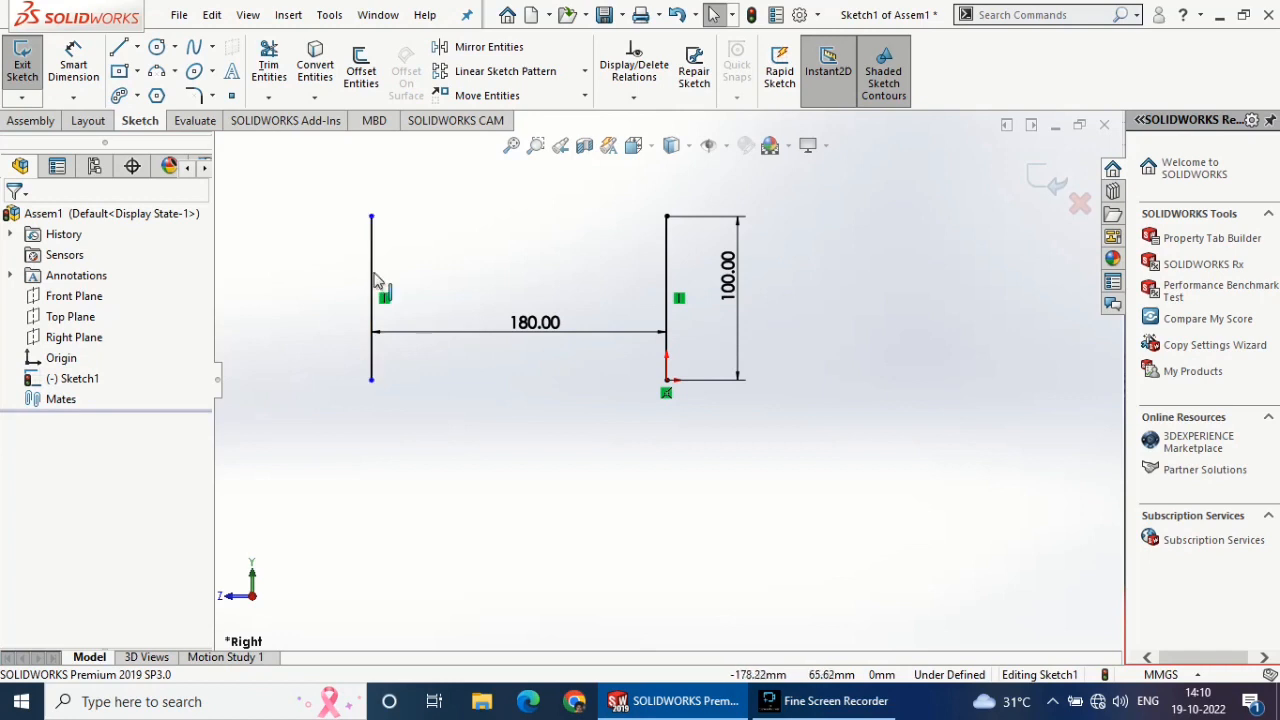
- Convert both vertical lines to construction geometry
{"action": "left_click", "coordinate": [668, 298], "text": "ctrl"}
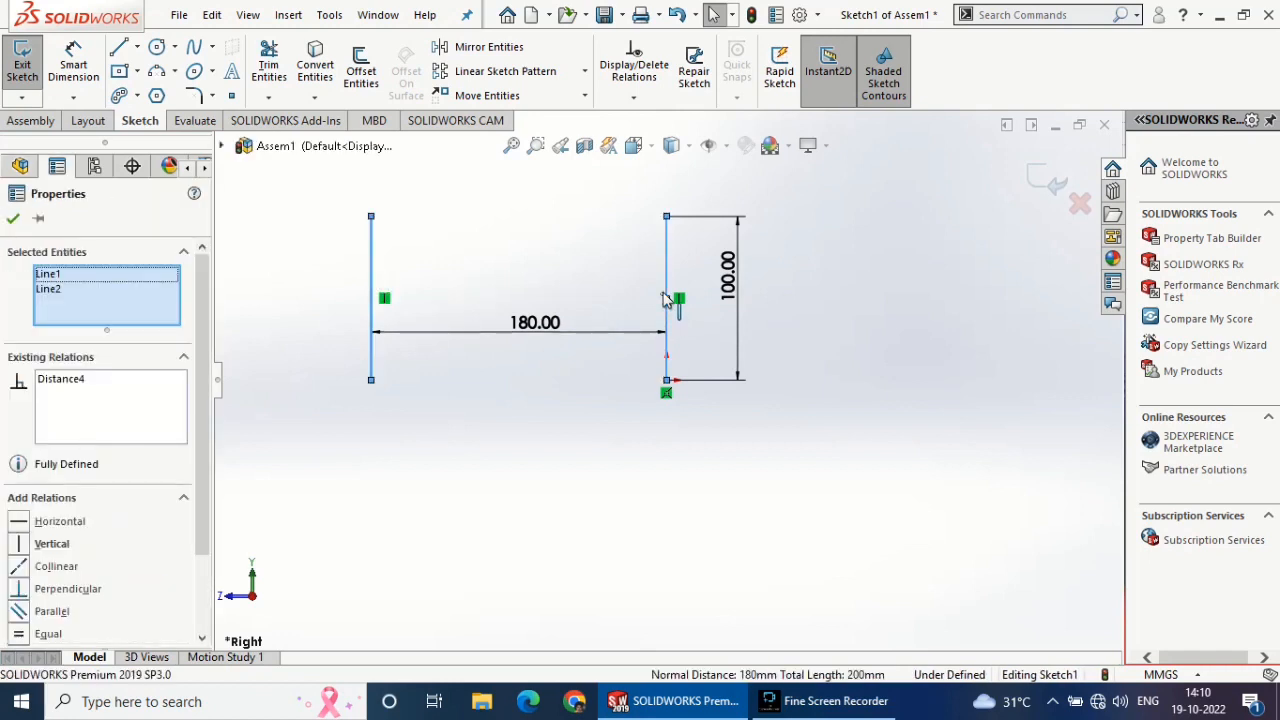
{"action": "left_click", "coordinate": [745, 236]}
{"action": "left_click", "coordinate": [12, 218]}
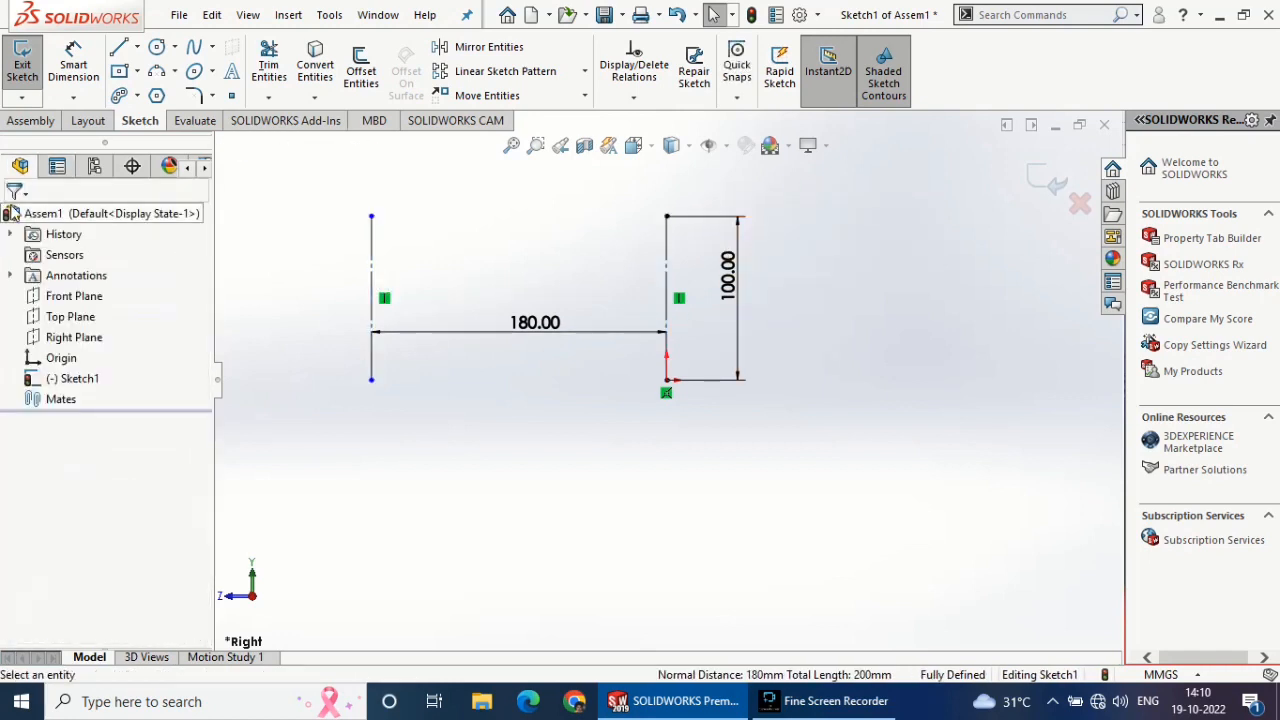
- Add a horizontal relation between the left line's lower endpoint and the origin endpoint
{"action": "left_click", "coordinate": [371, 380]}
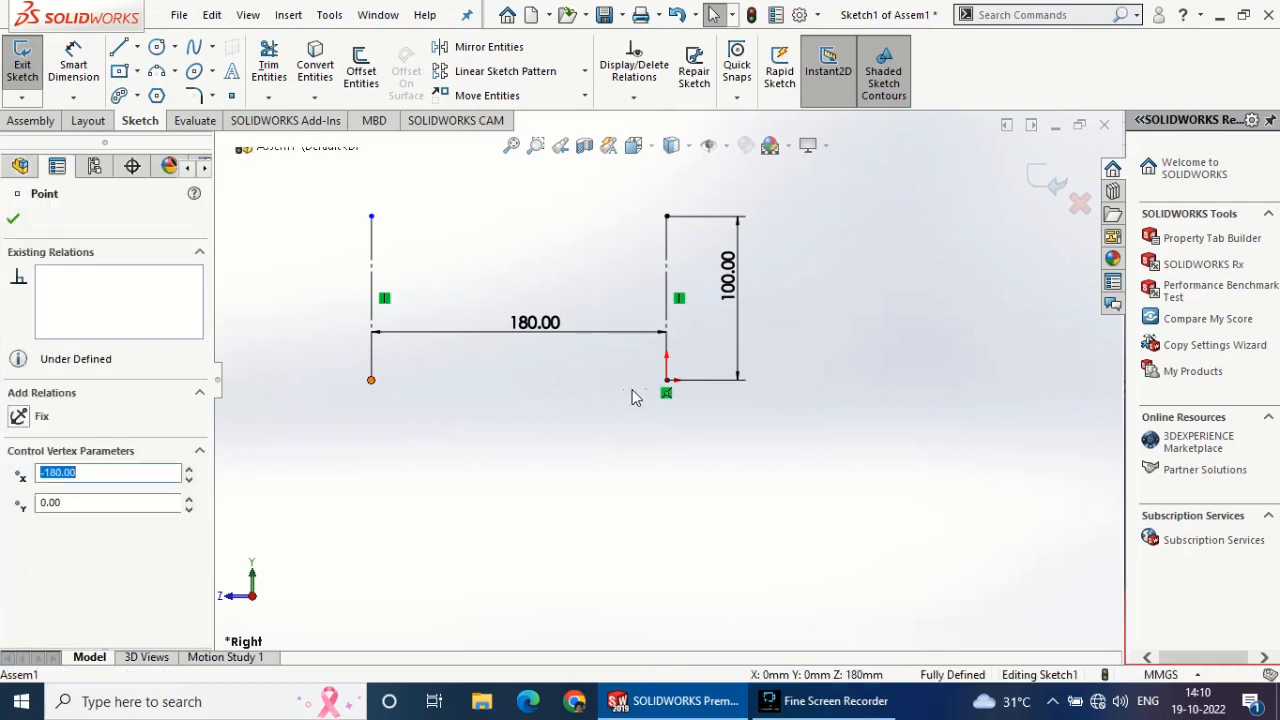
{"action": "left_click", "coordinate": [668, 381], "text": "ctrl"}
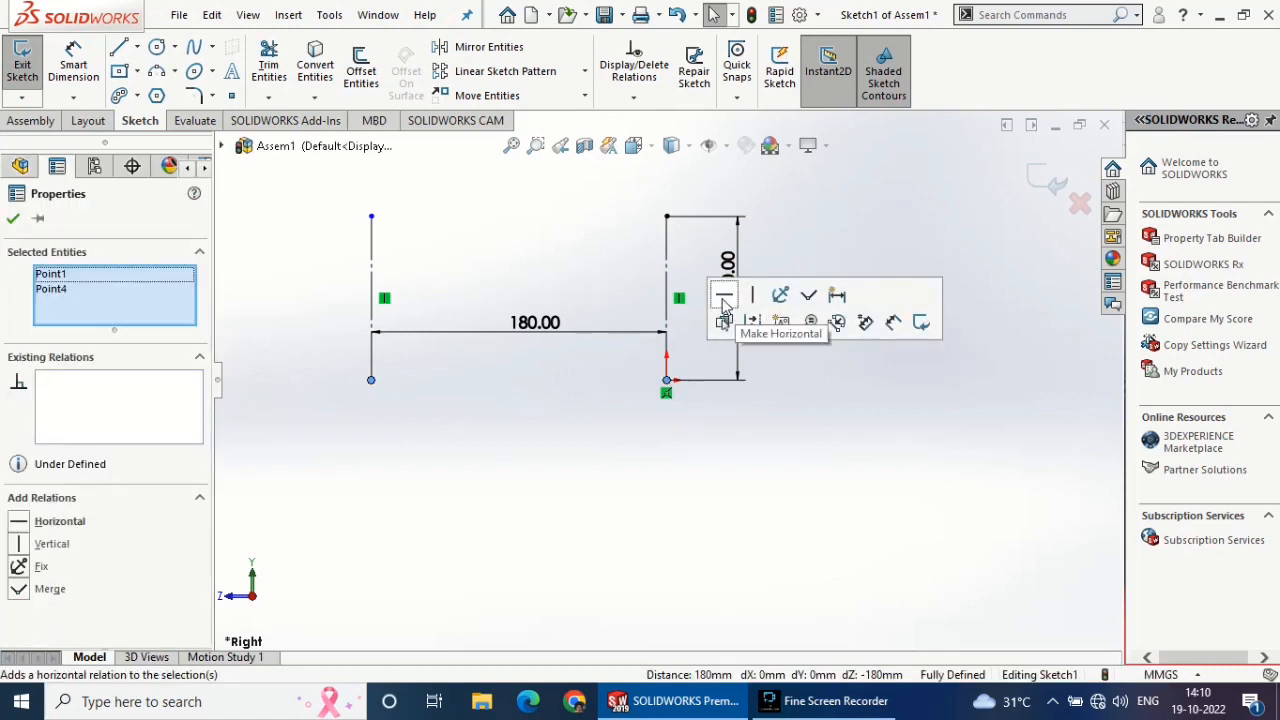
{"action": "left_click", "coordinate": [733, 318]}
{"action": "left_click", "coordinate": [11, 218]}
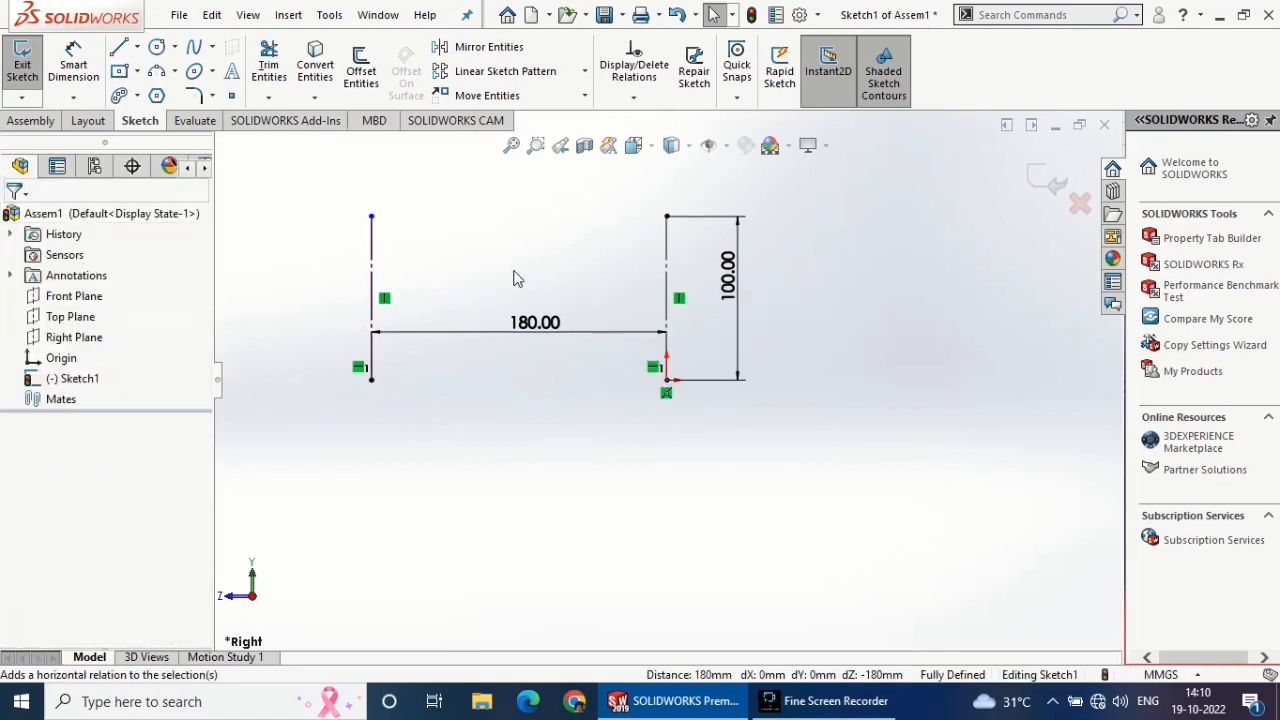
- Make the two vertical lines equal in length and move the 180 mm dimension above them
{"action": "left_click", "coordinate": [372, 272]}
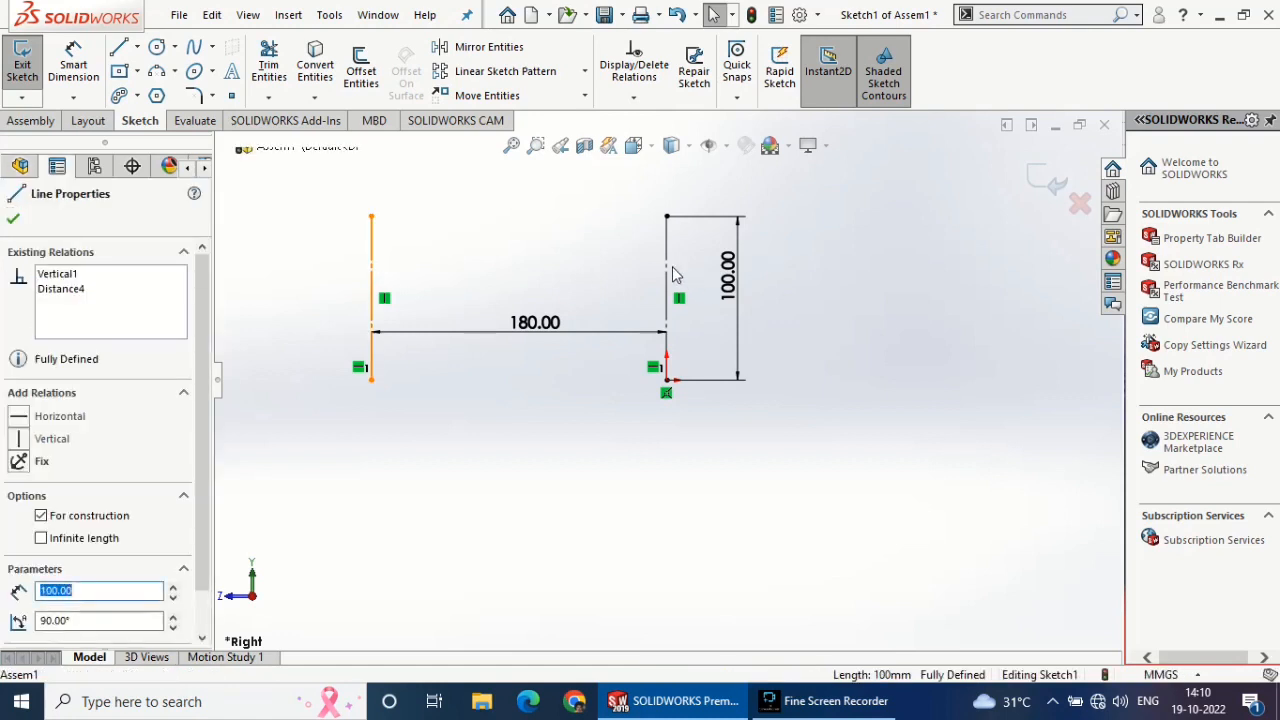
{"action": "left_click", "coordinate": [671, 270], "text": "ctrl"}
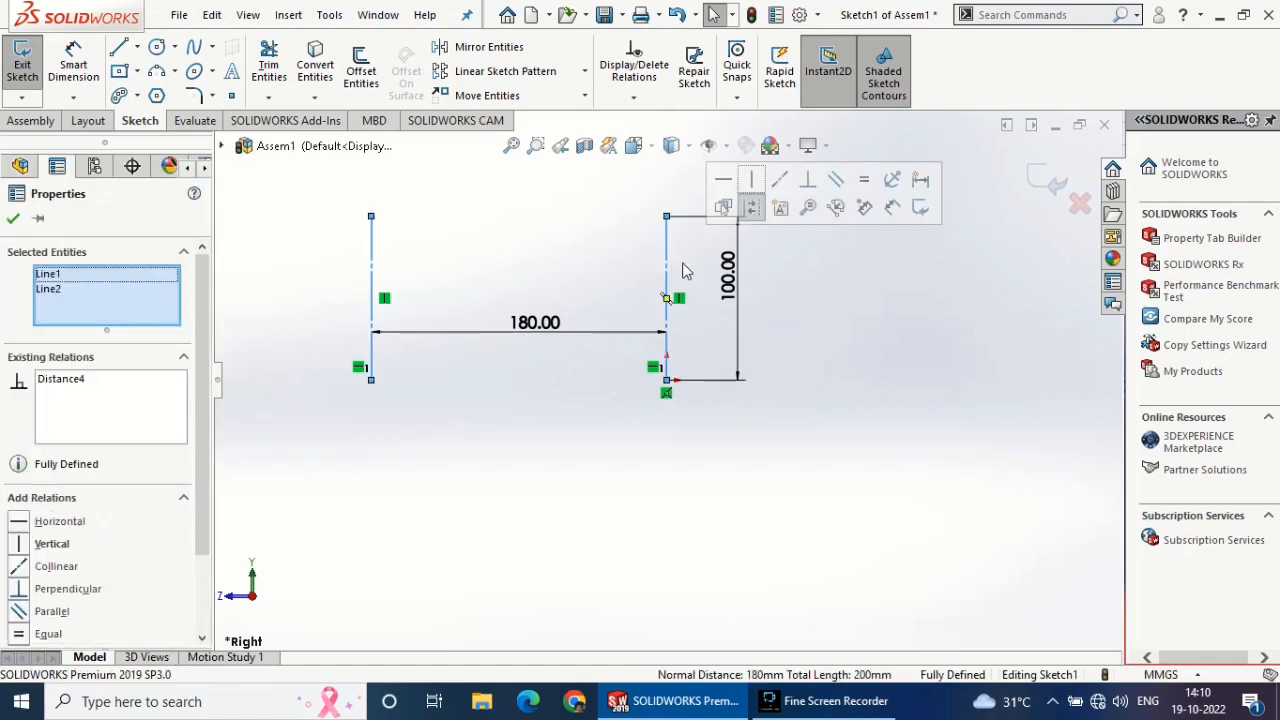
{"action": "left_click", "coordinate": [862, 190]}
{"action": "left_click", "coordinate": [20, 218]}
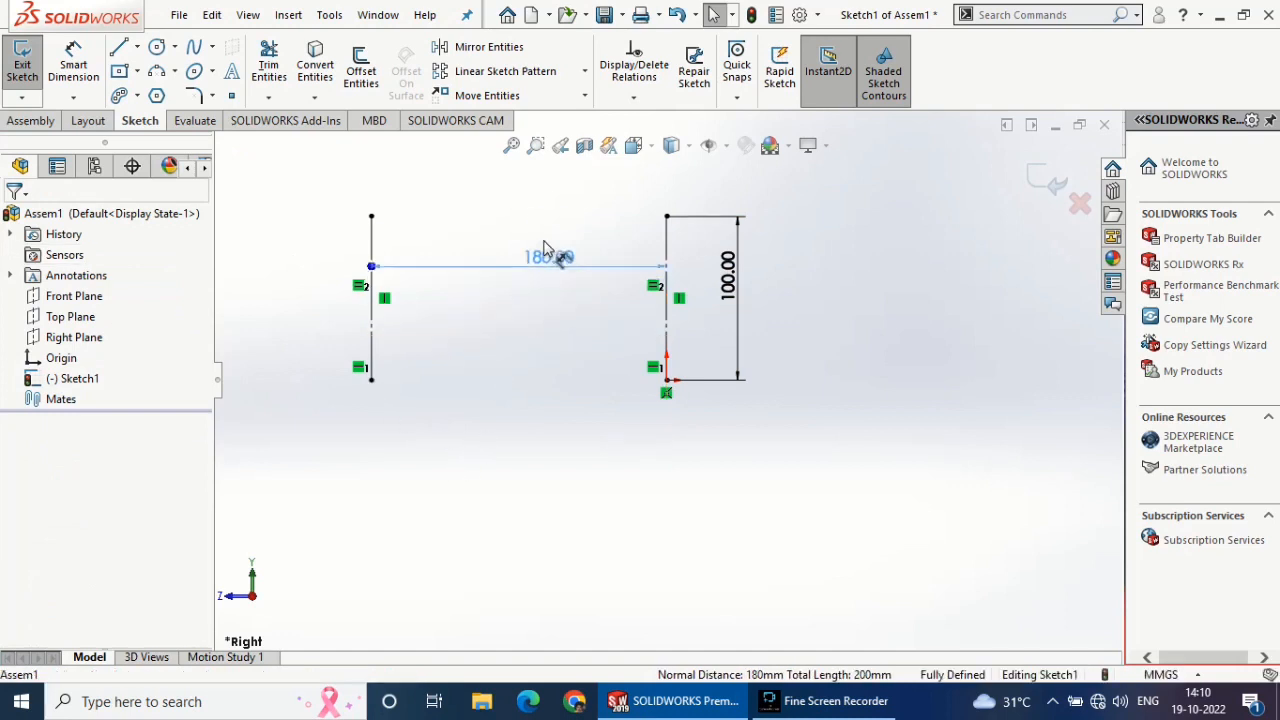
{"action": "left_click", "coordinate": [576, 178]}
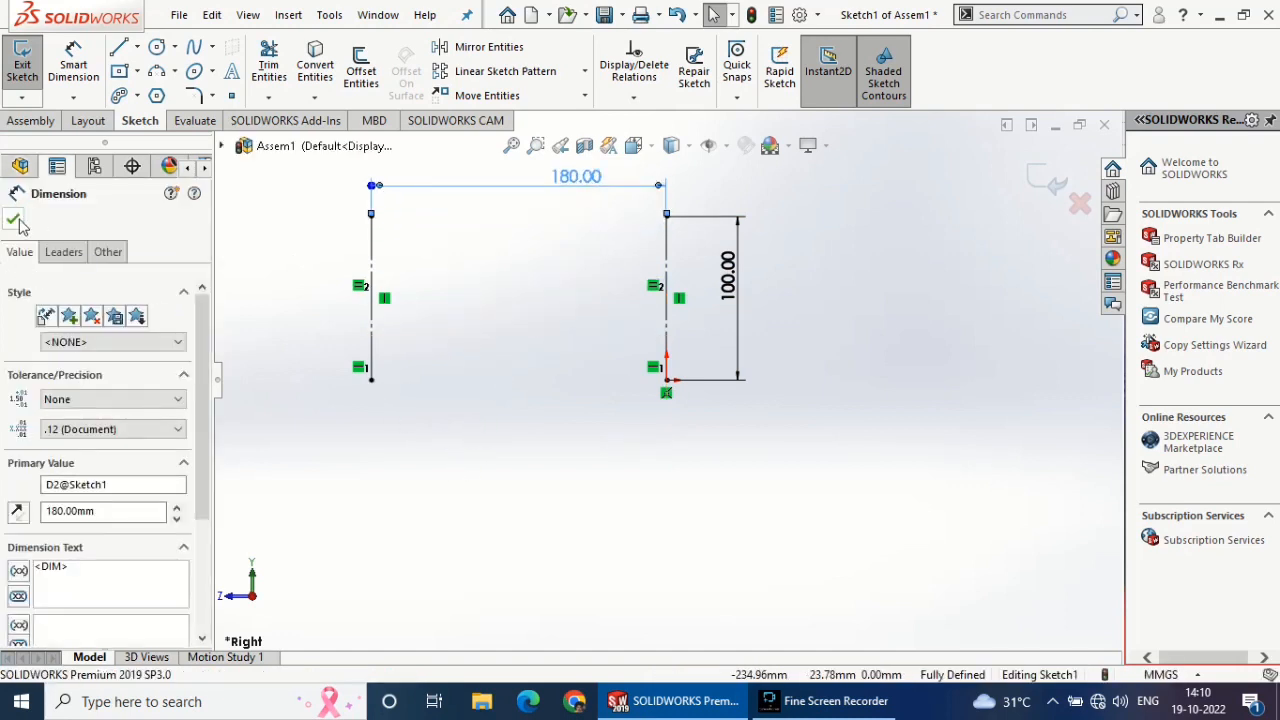
{"action": "left_click", "coordinate": [14, 219]}
- Start inserting a component and open the SHAFT part from New folder inside Documents > my files
{"action": "left_click", "coordinate": [31, 120]}
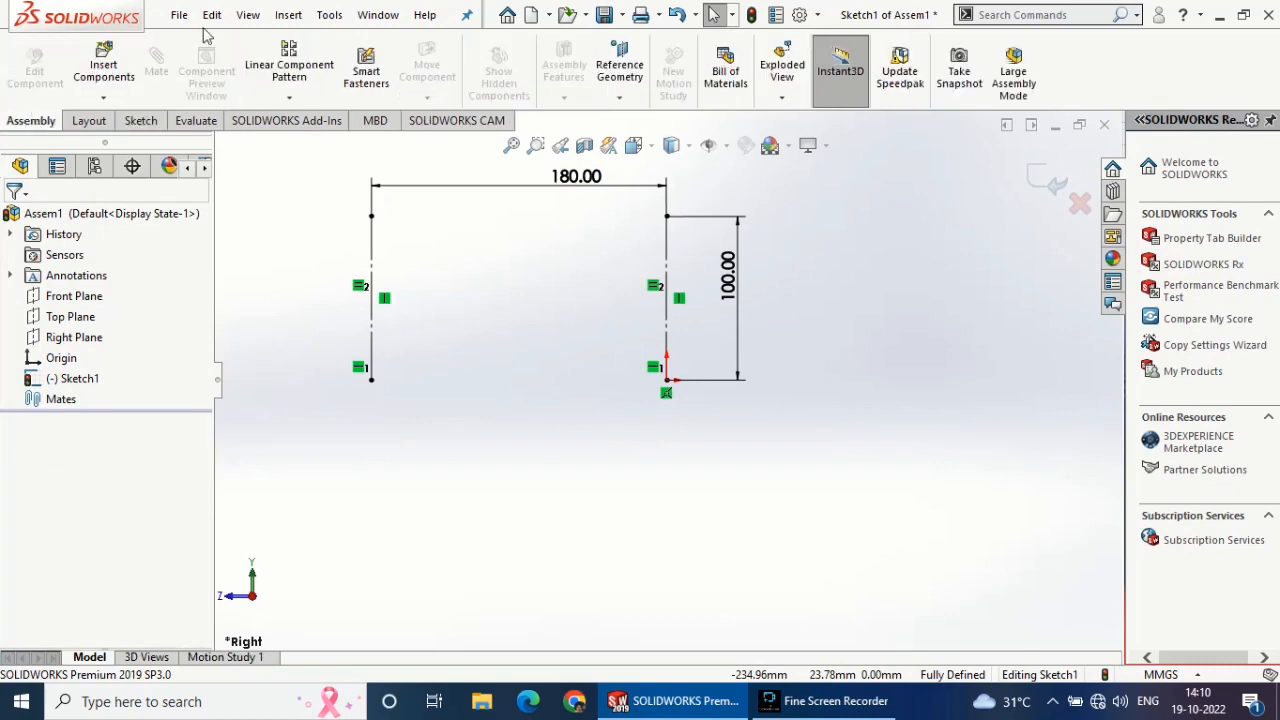
{"action": "left_click", "coordinate": [92, 72]}
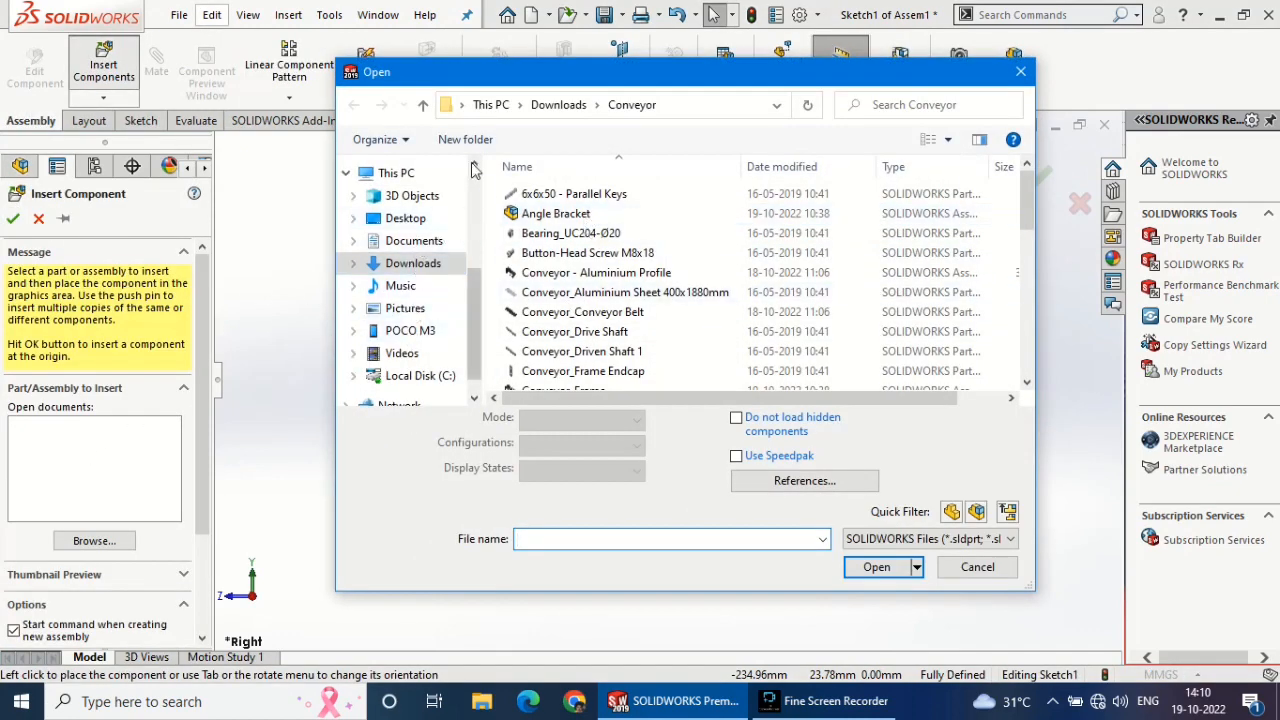
{"action": "left_click", "coordinate": [423, 106]}
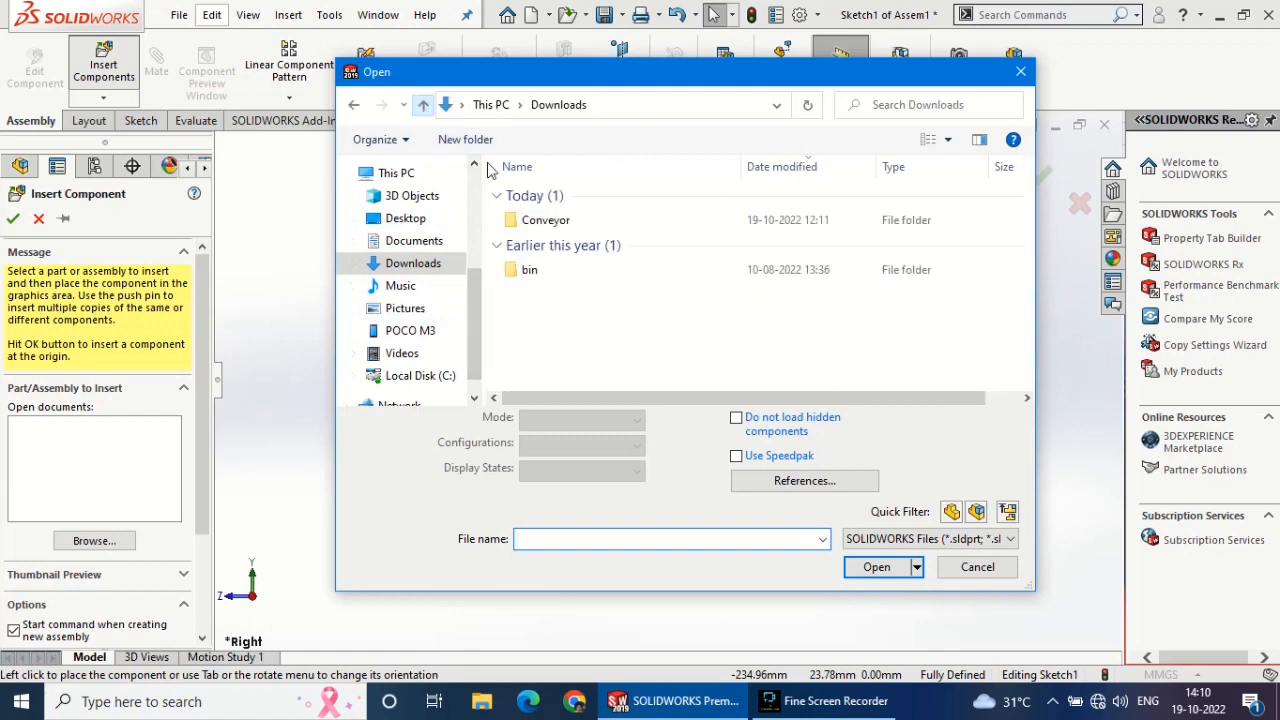
{"action": "left_click", "coordinate": [413, 241]}
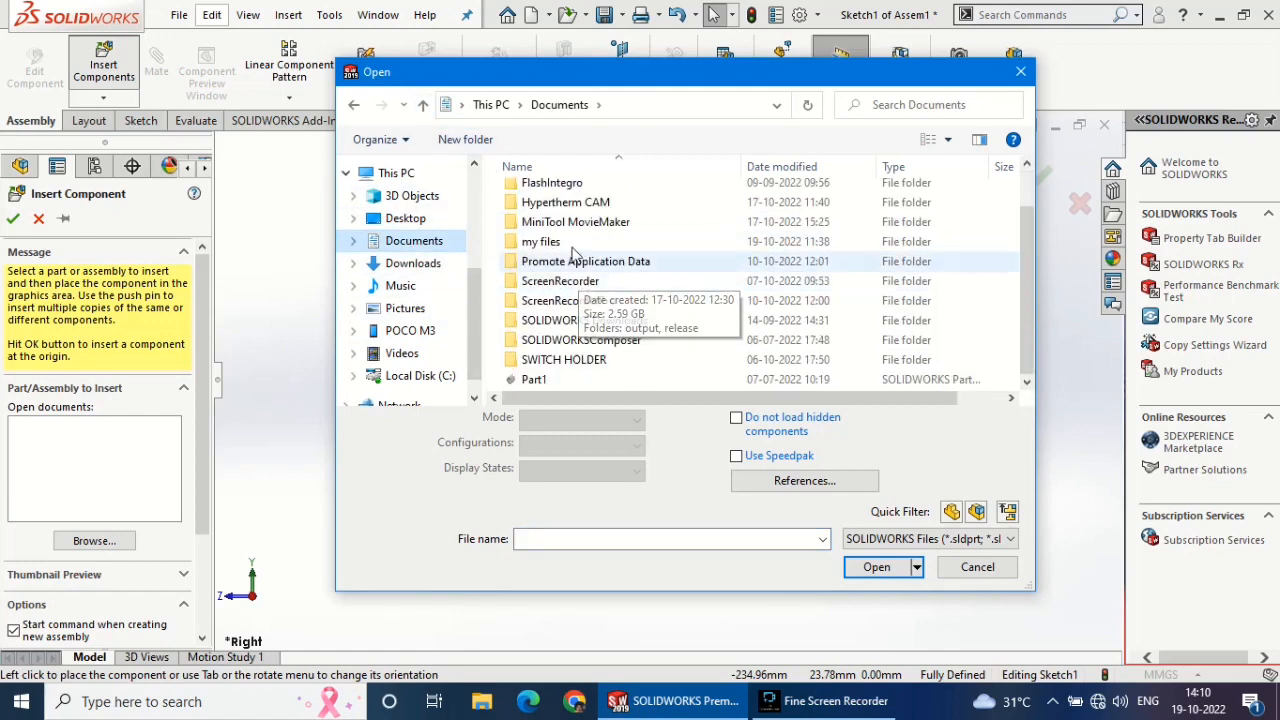
{"action": "left_click", "coordinate": [570, 247]}
{"action": "double_click", "coordinate": [570, 244]}
{"action": "double_click", "coordinate": [572, 234]}
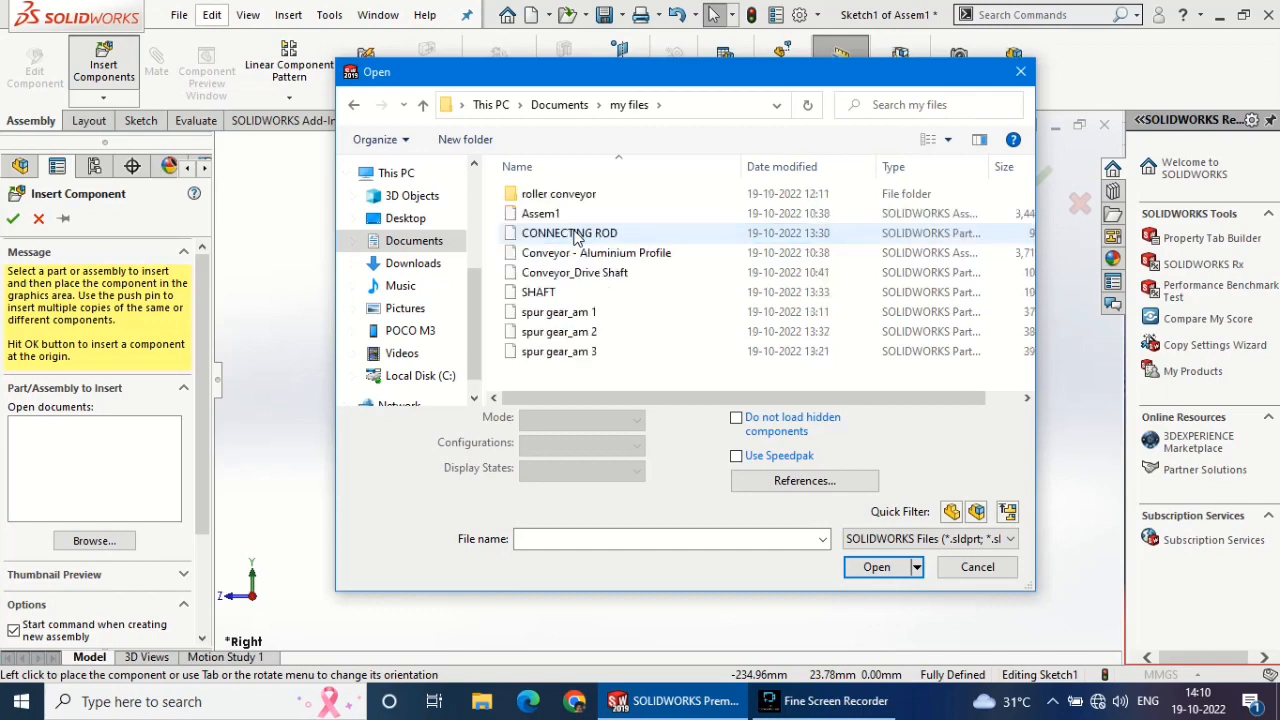
{"action": "left_click", "coordinate": [610, 293]}
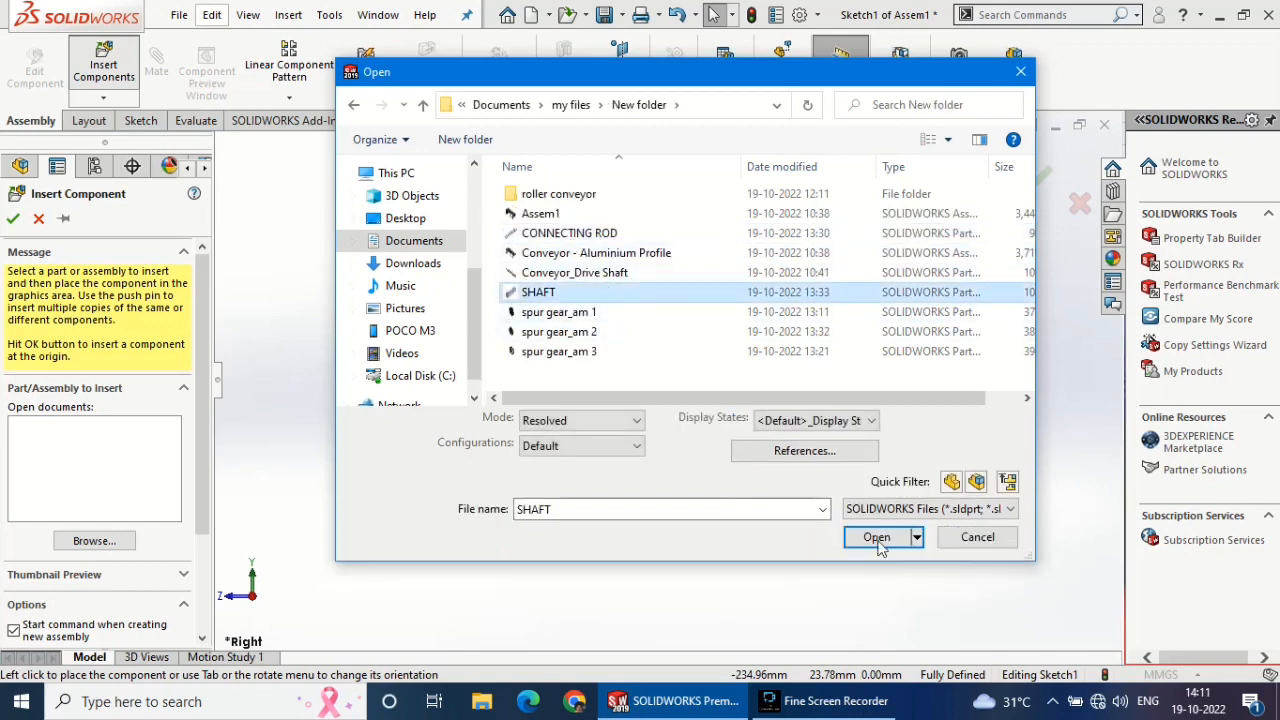
{"action": "left_click", "coordinate": [874, 566]}
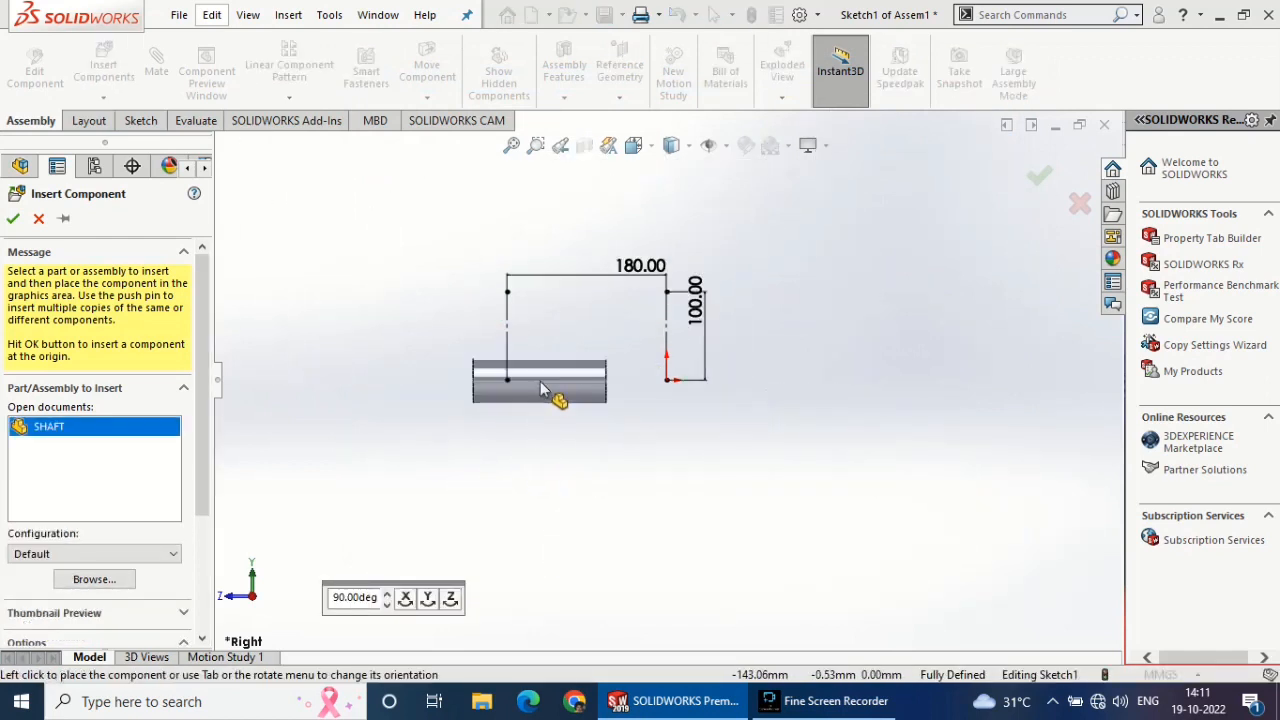
- Rotate the SHAFT about the Y axis in two 90-degree turns and insert it at its default origin placement
{"action": "middle_click_drag", "start_coordinate": [567, 434], "coordinate": [579, 362]}
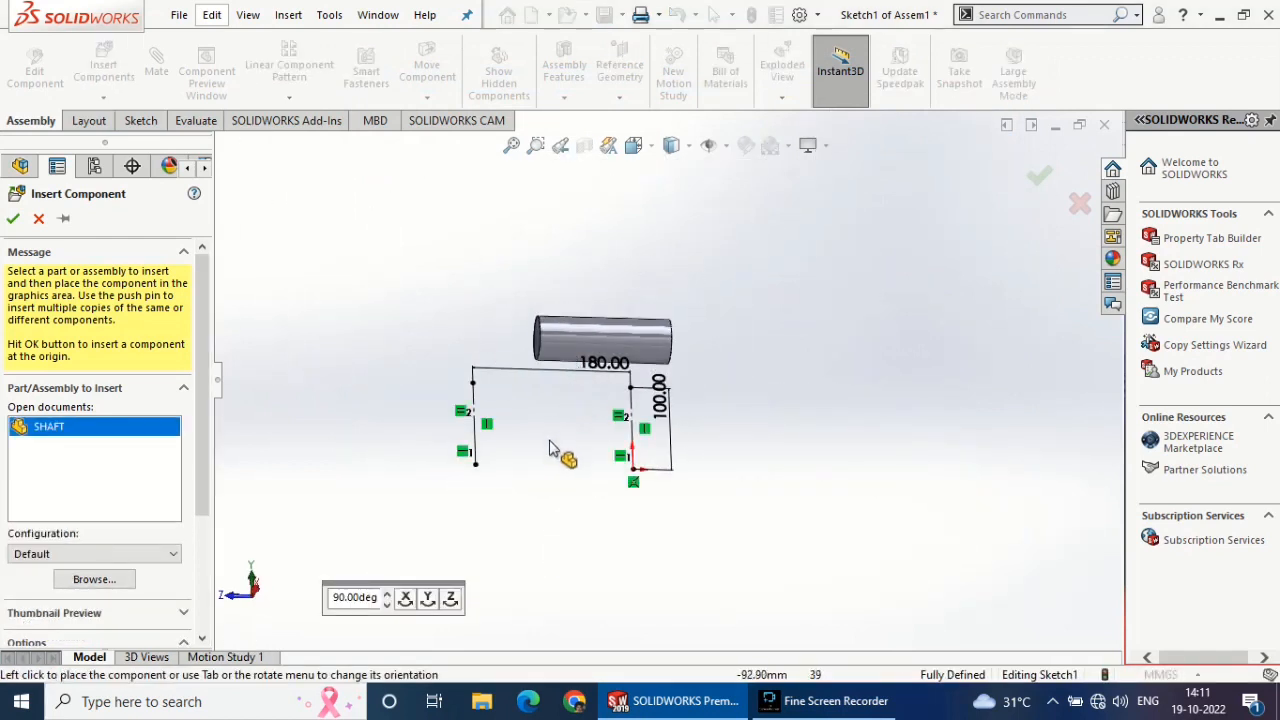
{"action": "left_click", "coordinate": [428, 598]}
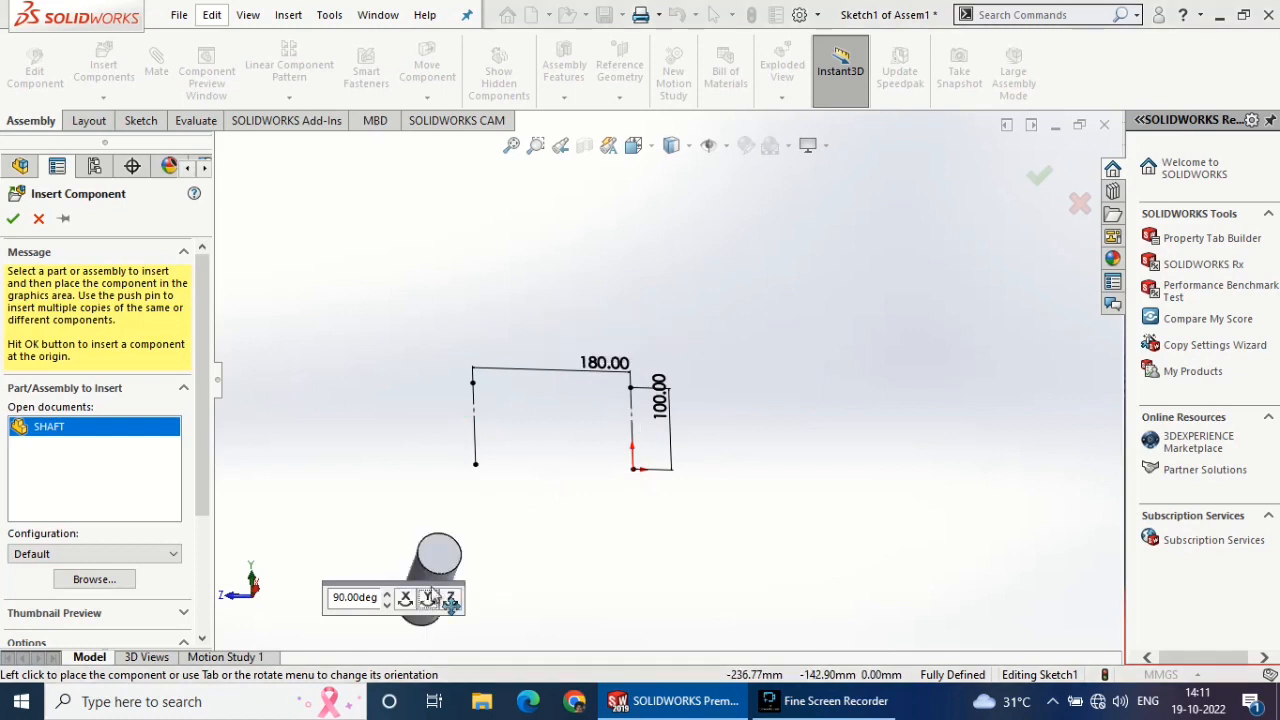
{"action": "left_click", "coordinate": [427, 598]}
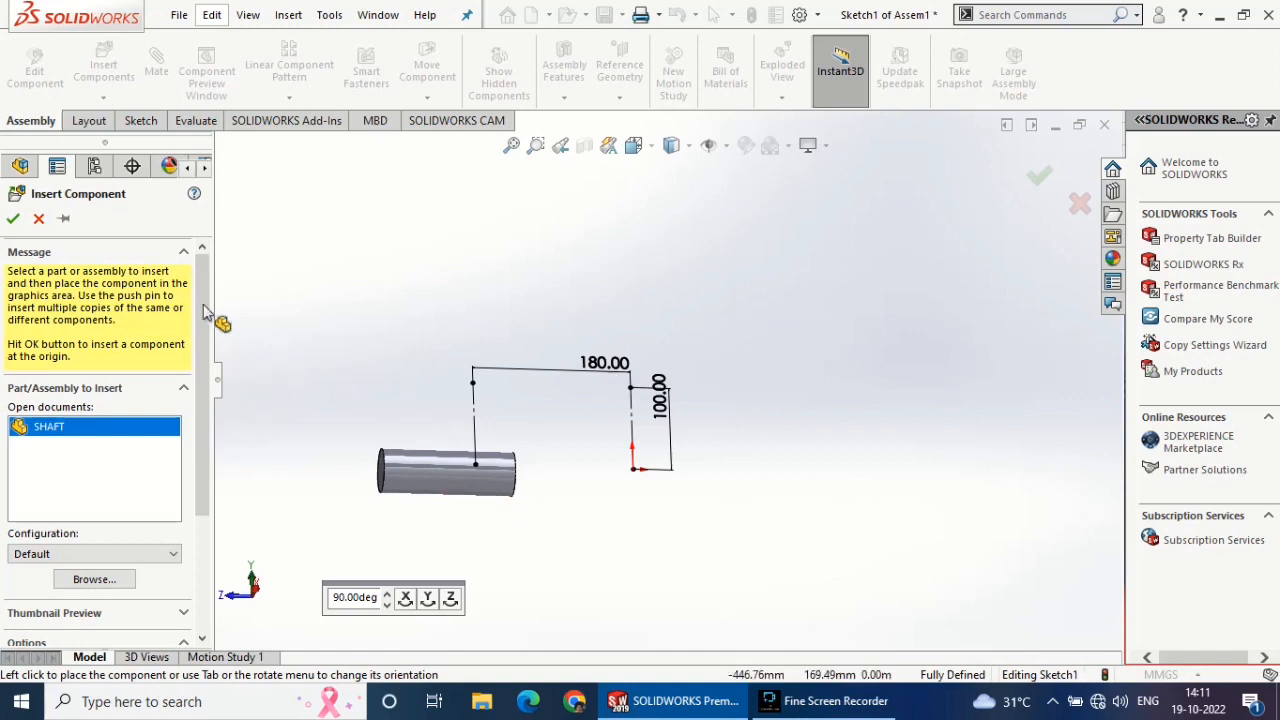
{"action": "left_click", "coordinate": [13, 218]}
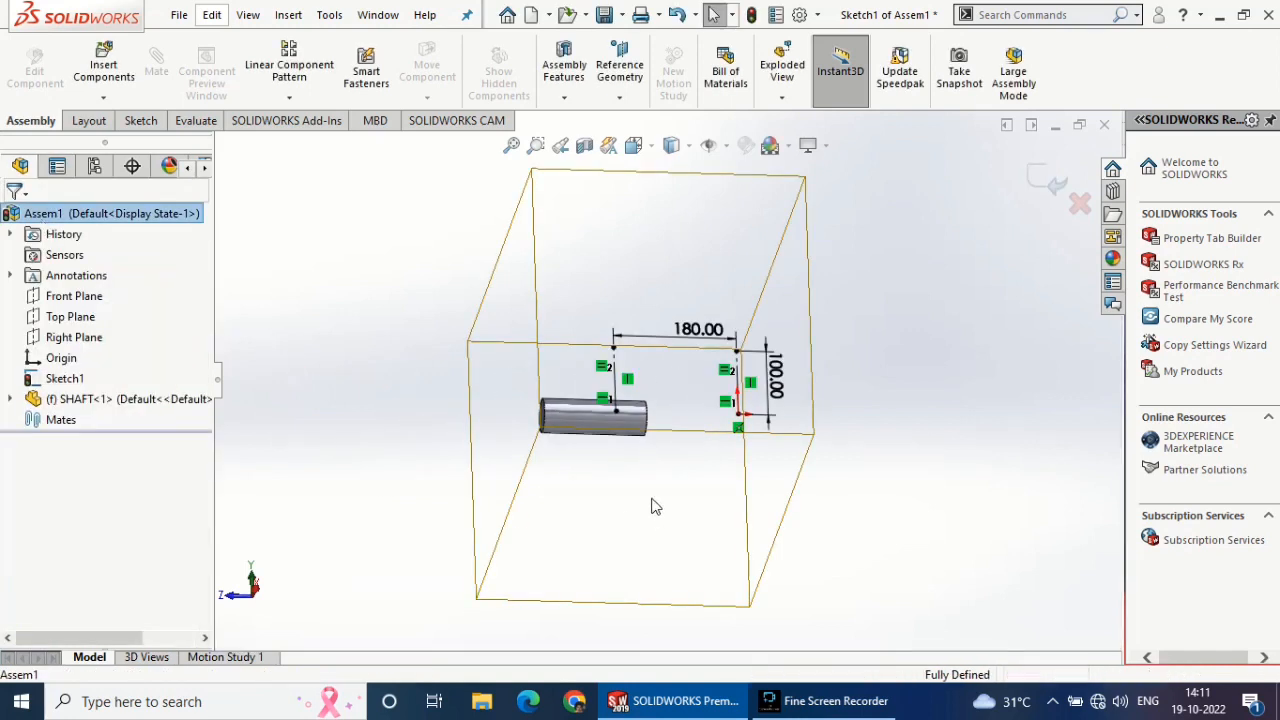
- Float the fixed SHAFT component so that it can move freely in the assembly
{"action": "middle_click_drag", "start_coordinate": [651, 506], "coordinate": [651, 451]}
{"action": "right_click", "coordinate": [607, 352]}
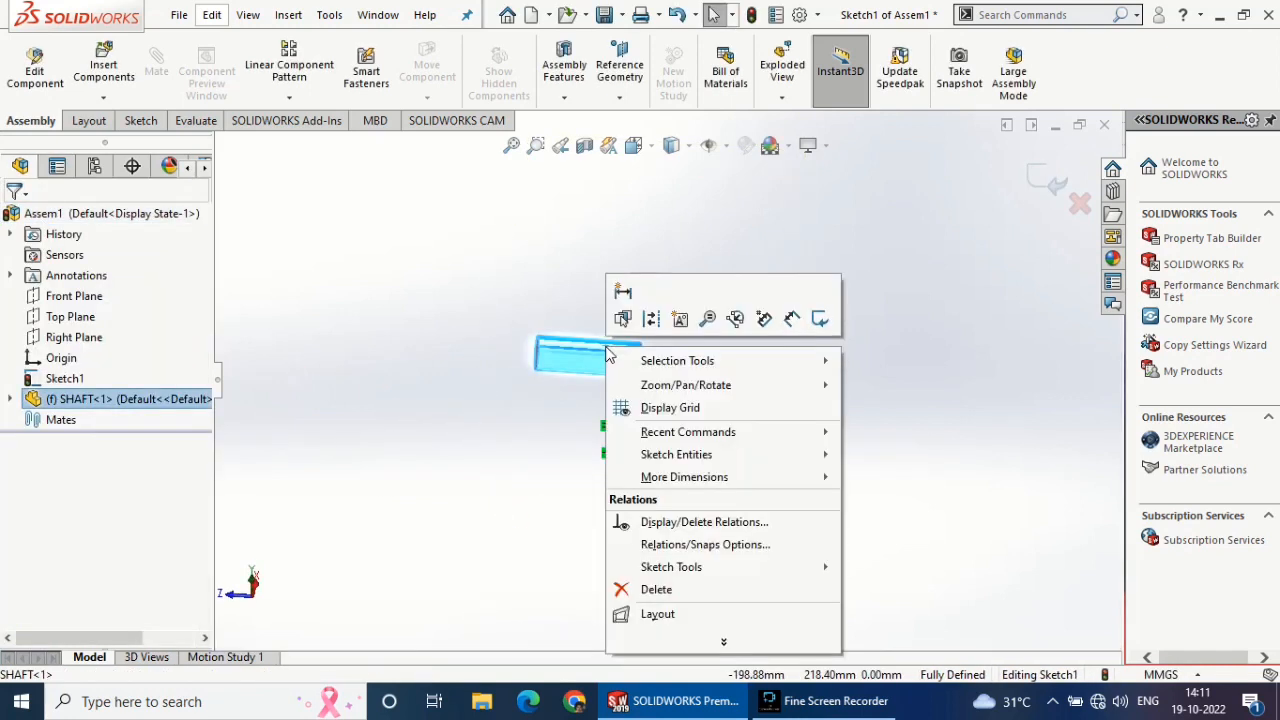
{"action": "left_click", "coordinate": [492, 456]}
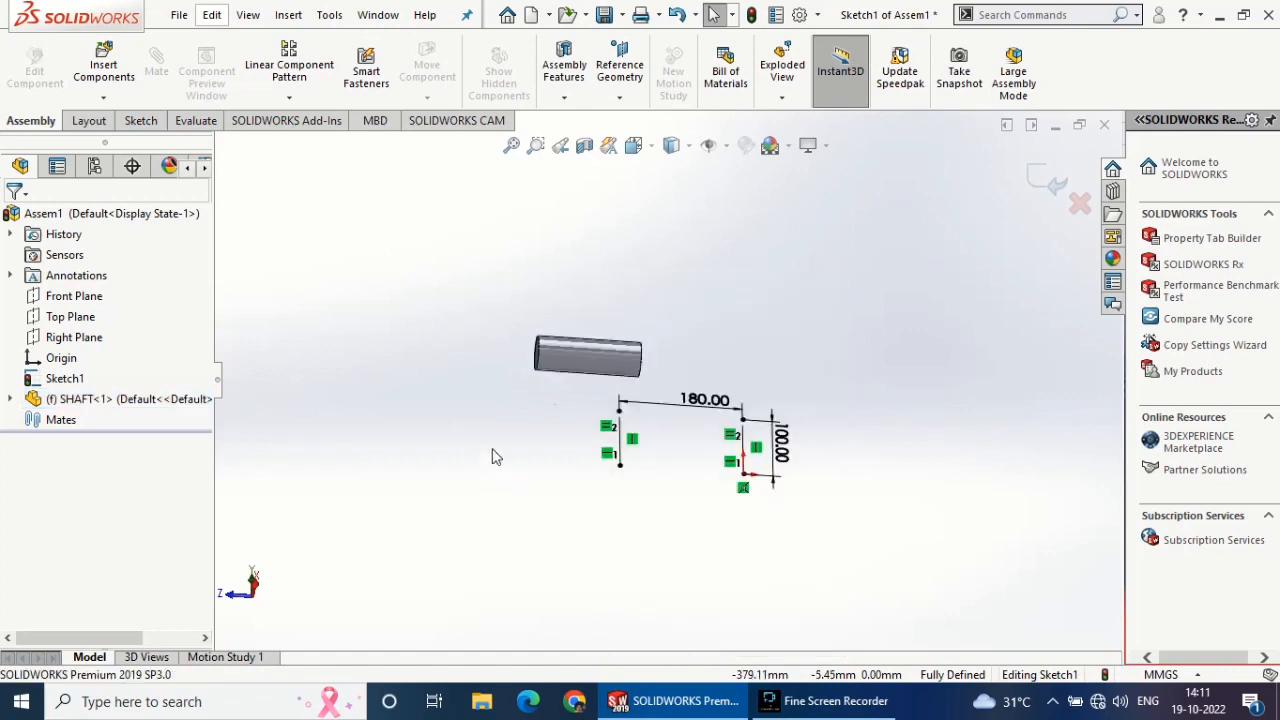
{"action": "right_click", "coordinate": [580, 358]}
{"action": "left_click", "coordinate": [455, 430]}
{"action": "left_click", "coordinate": [136, 402]}
{"action": "right_click", "coordinate": [136, 404]}
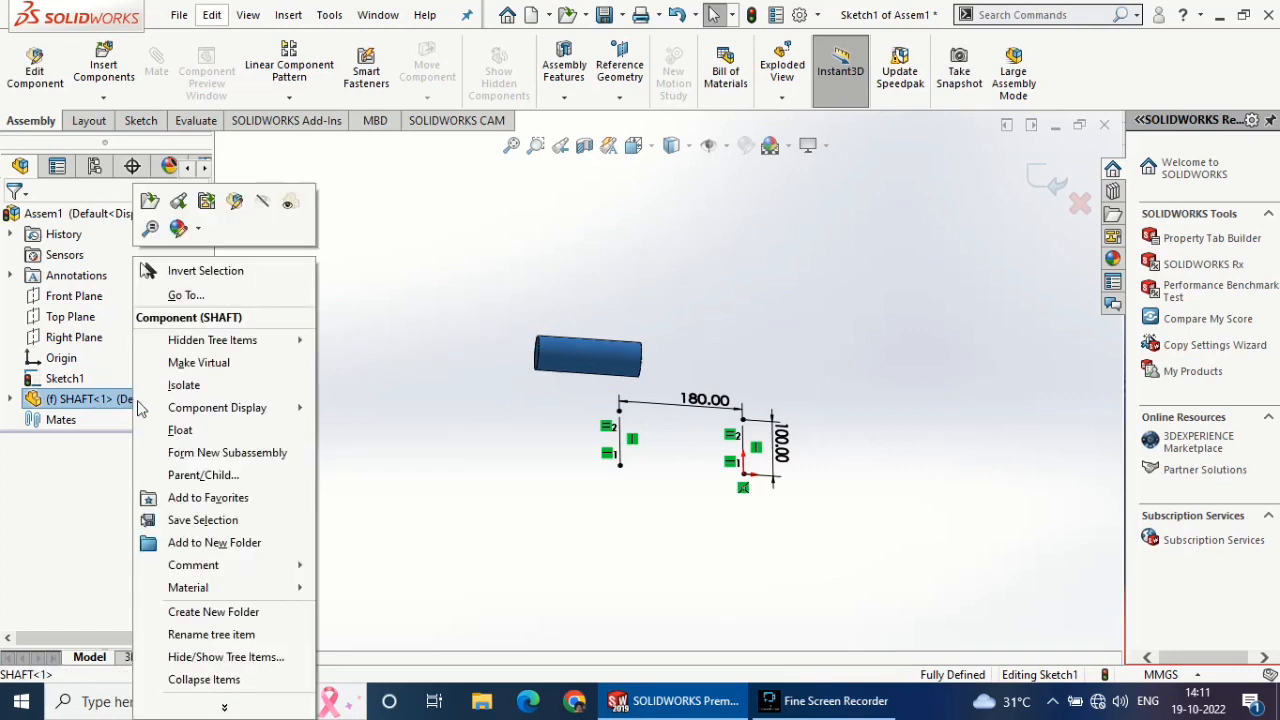
{"action": "left_click", "coordinate": [168, 430]}
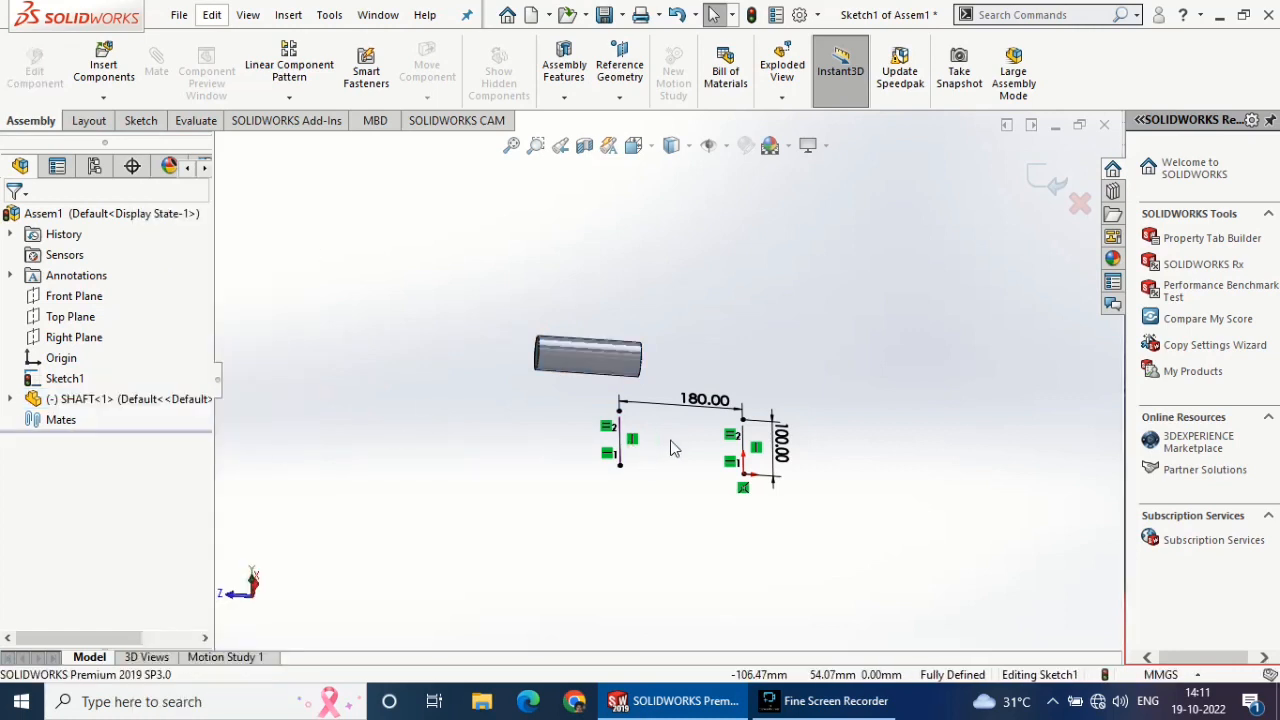
- Close the properties of the left construction line and exit the layout sketch
{"action": "mouse_move", "coordinate": [673, 448]}
{"action": "middle_mouse_down"}
{"action": "mouse_move", "coordinate": [631, 409]}
{"action": "mouse_move", "coordinate": [733, 475]}
{"action": "middle_mouse_up"}
{"action": "left_click", "coordinate": [729, 472]}
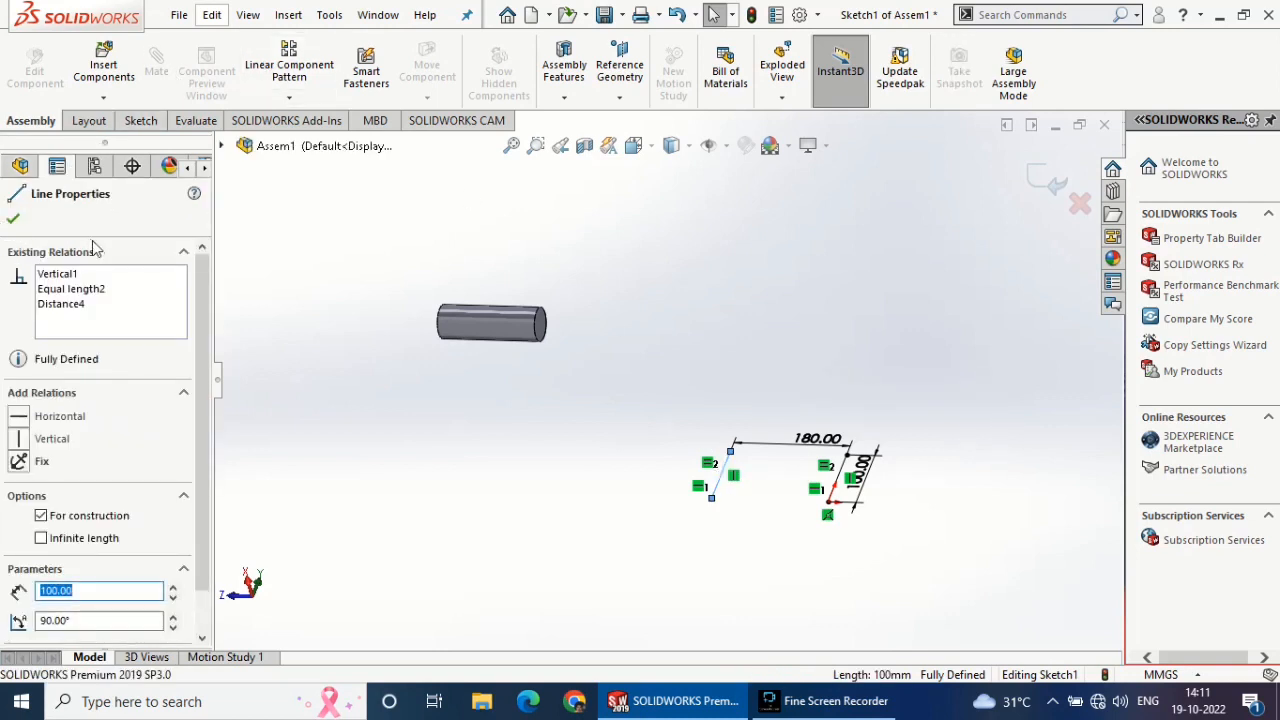
{"action": "left_click", "coordinate": [27, 222]}
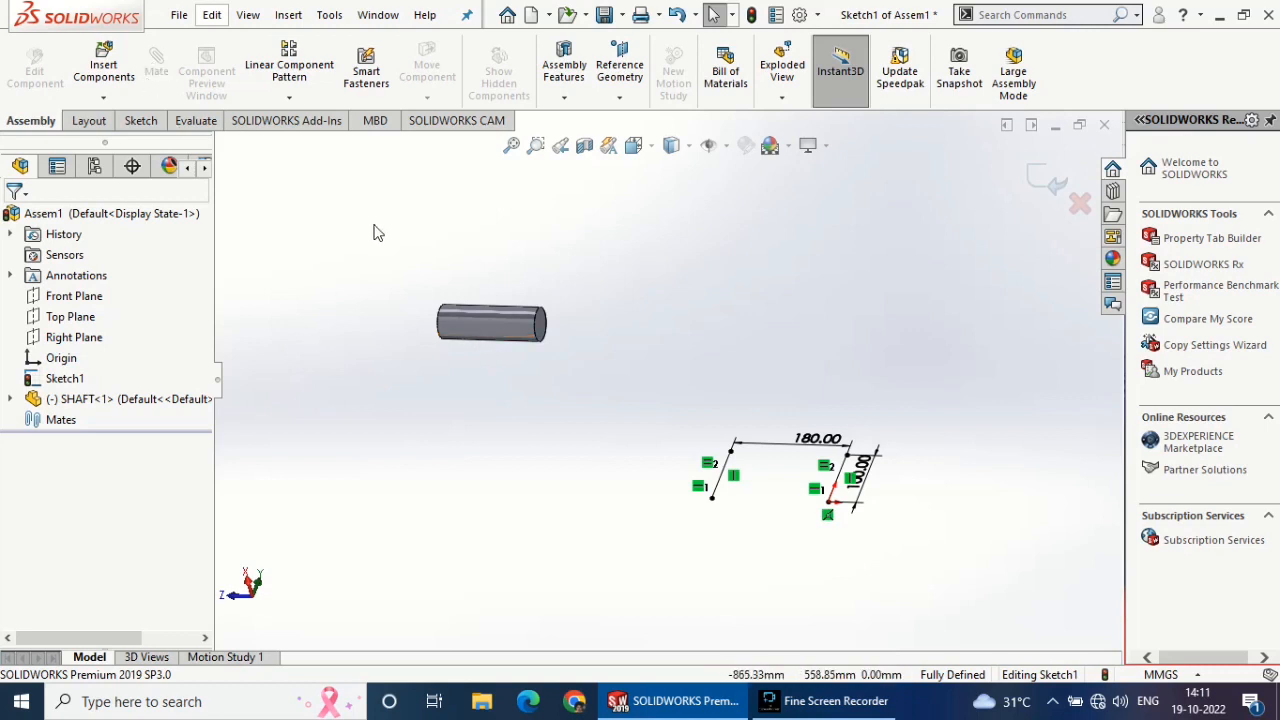
{"action": "left_click", "coordinate": [1047, 190]}
{"action": "left_click", "coordinate": [568, 511]}
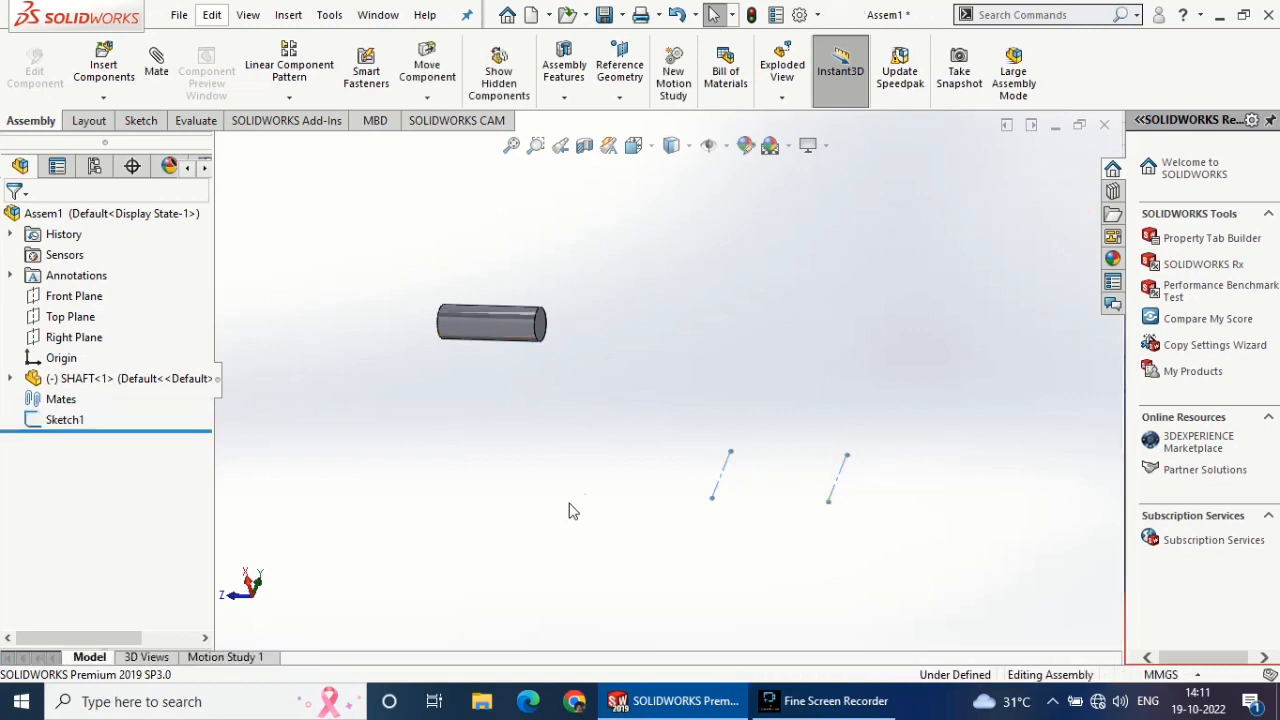
- Add a concentric mate between the left construction line and the SHAFT's cylindrical face
{"action": "left_click", "coordinate": [156, 62]}
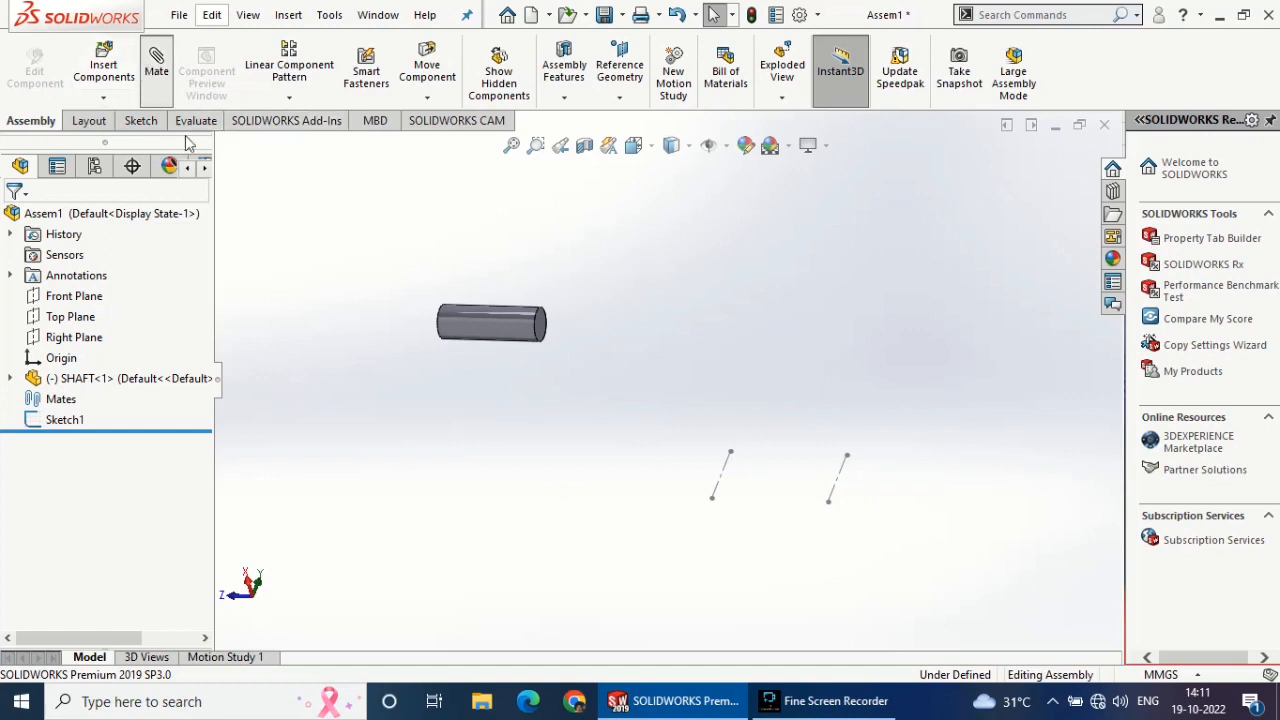
{"action": "left_click", "coordinate": [716, 490]}
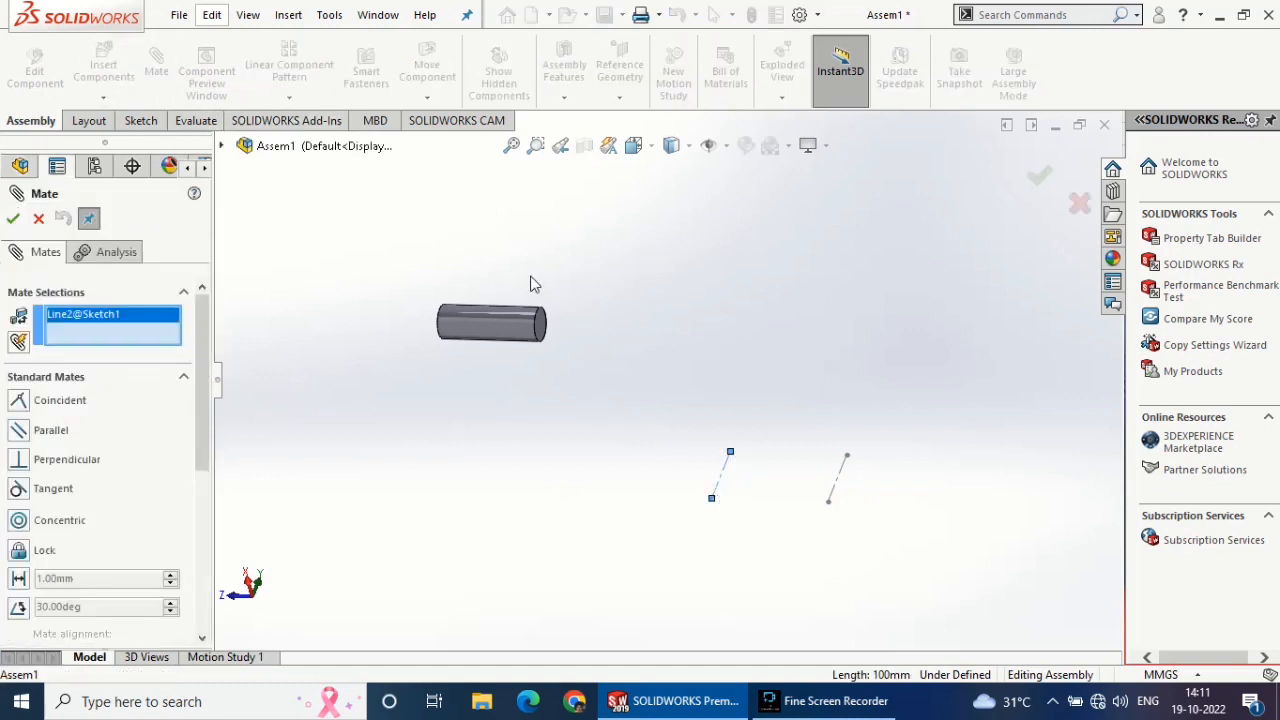
{"action": "left_click", "coordinate": [497, 340]}
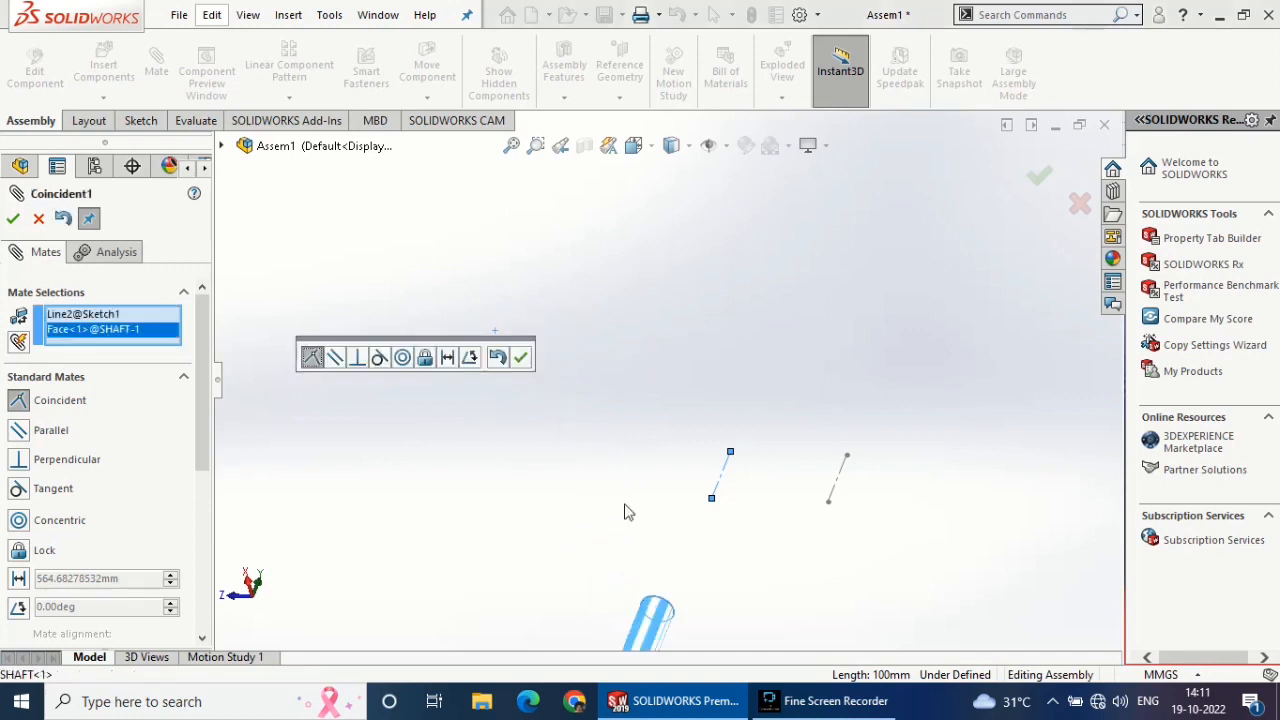
{"action": "left_click", "coordinate": [401, 358]}
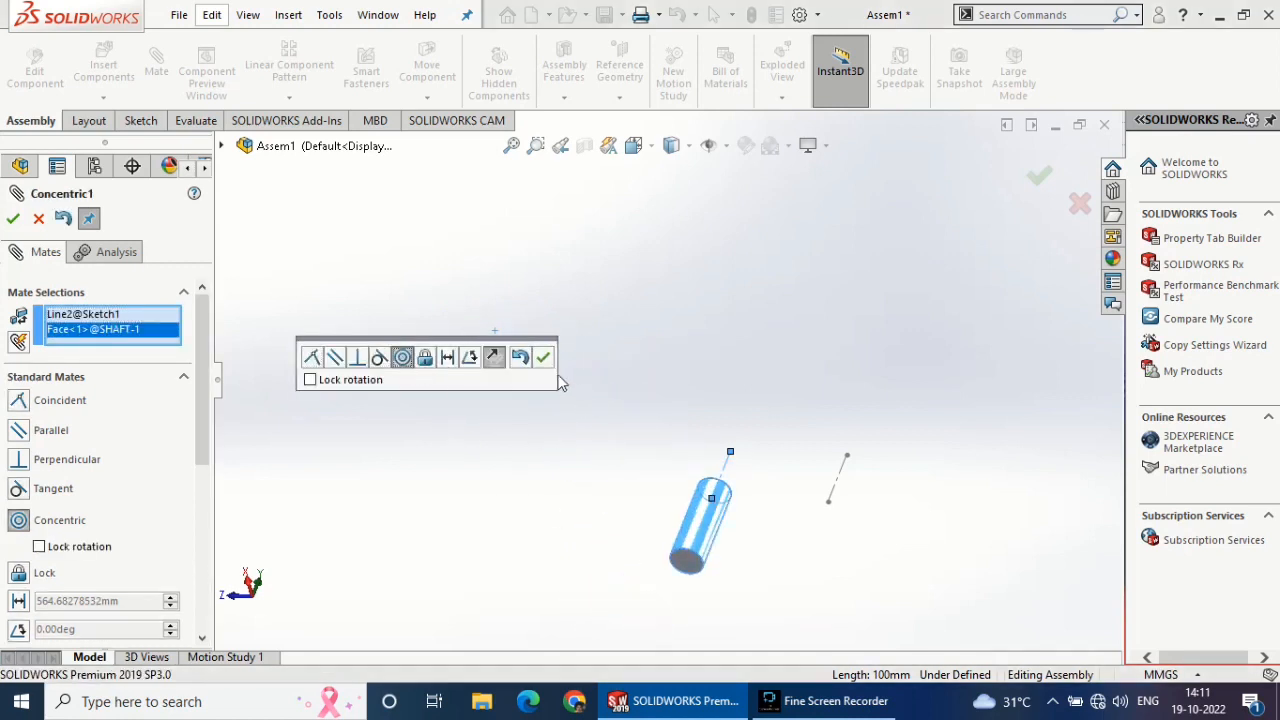
{"action": "left_click", "coordinate": [543, 357]}
- Add a coincident mate between the left construction line's lower endpoint and the SHAFT's front end face, and finish mating
{"action": "scroll", "coordinate": [786, 597], "scroll_direction": "down", "scroll_amount": 3}
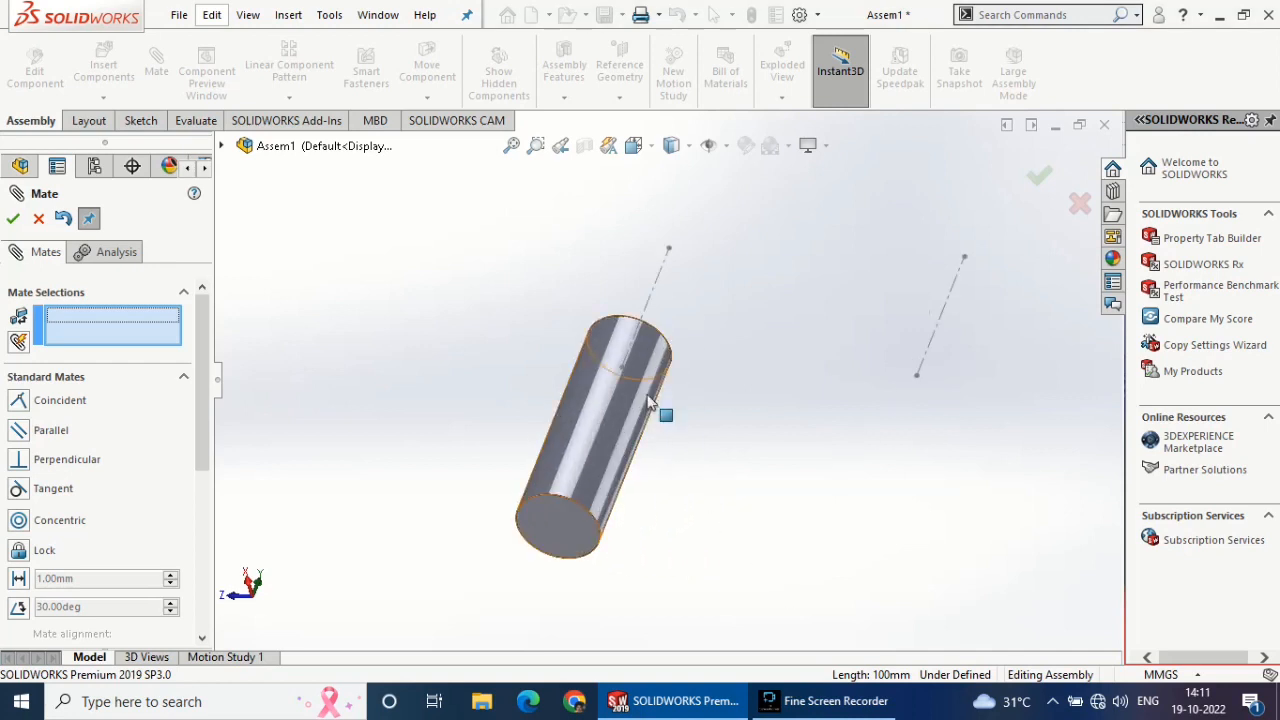
{"action": "left_click", "coordinate": [622, 368]}
{"action": "left_click", "coordinate": [564, 535]}
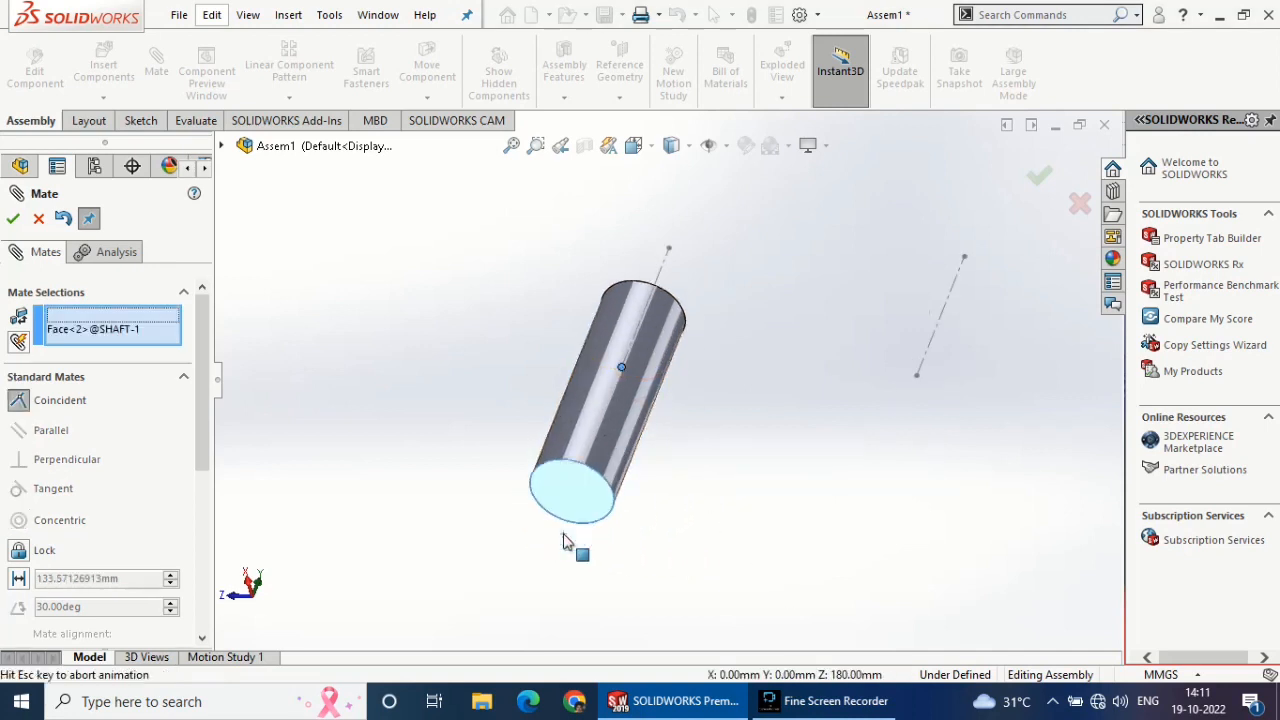
{"action": "left_click", "coordinate": [686, 566]}
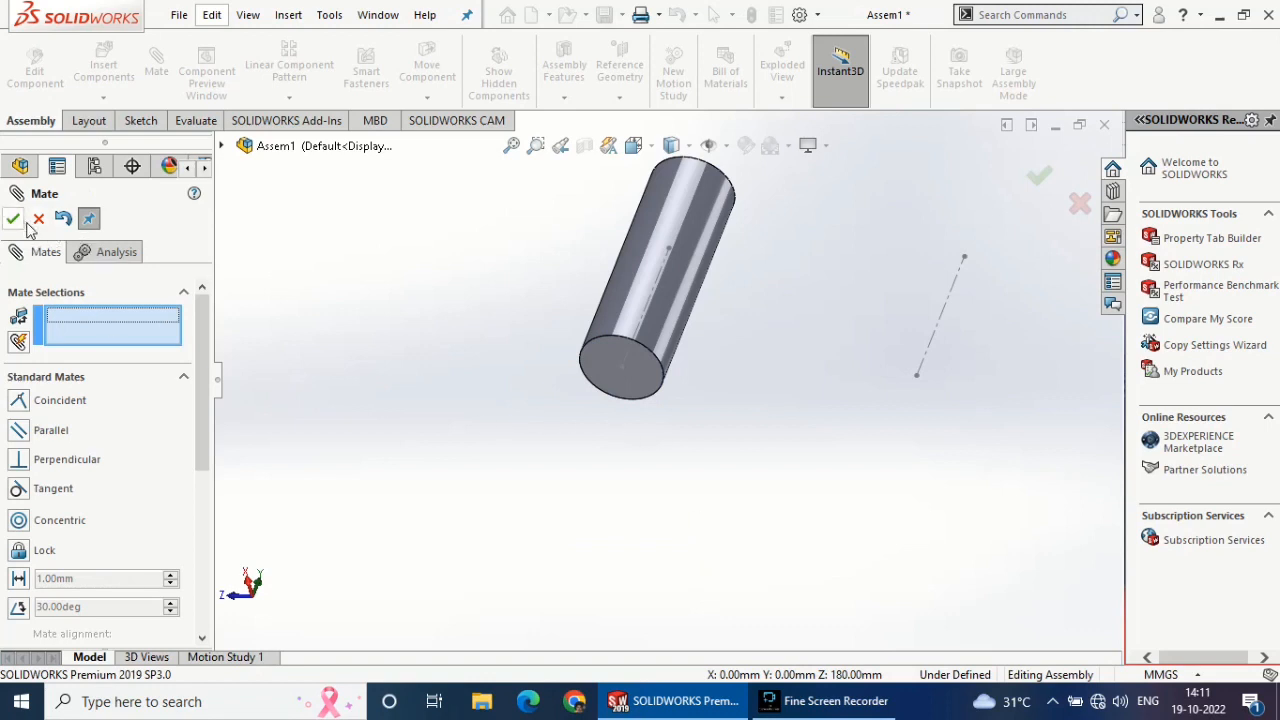
{"action": "left_click", "coordinate": [645, 282]}
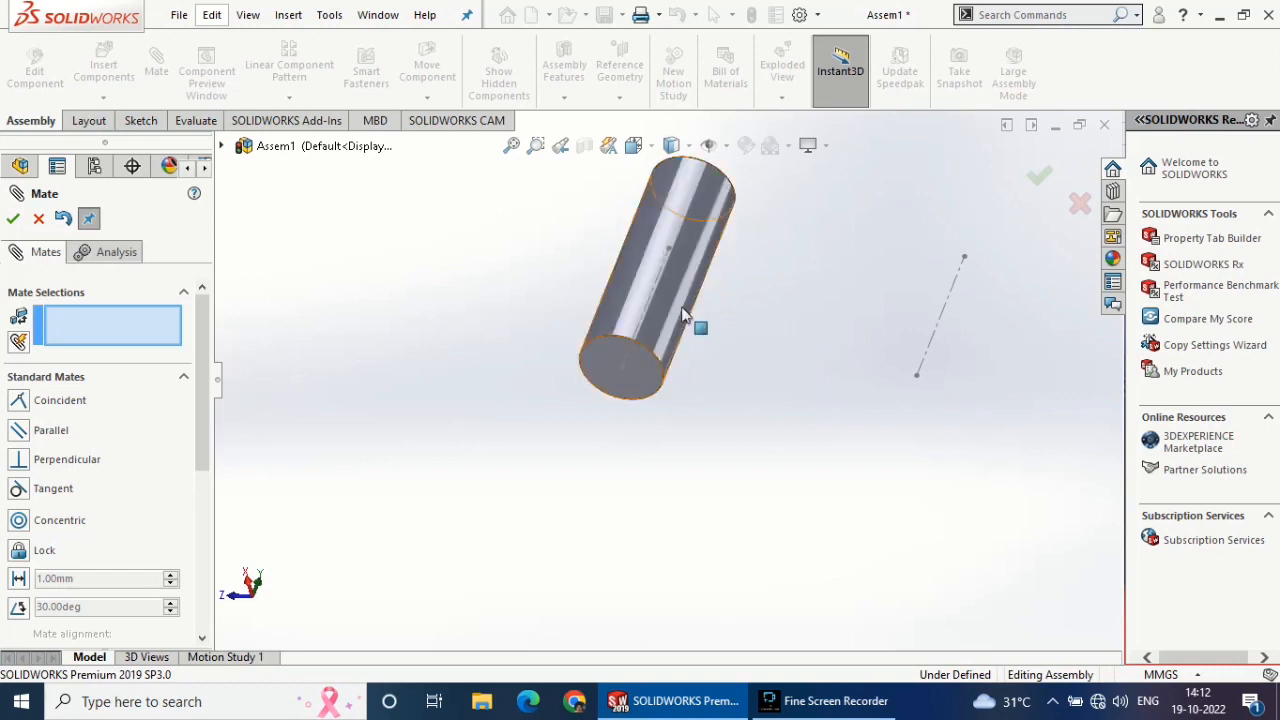
{"action": "left_click", "coordinate": [38, 219]}
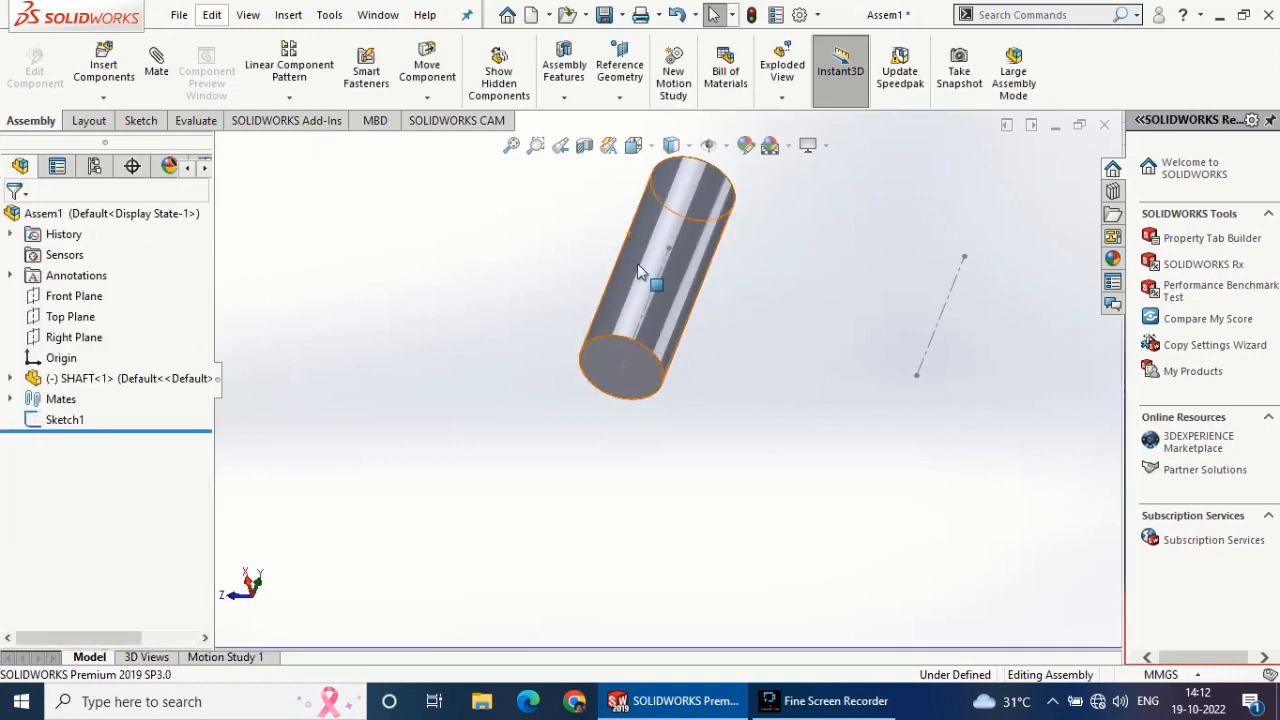
- Copy the SHAFT beside the original and mate the copy's cylindrical face concentric with the right construction line
{"action": "left_click_drag", "start_coordinate": [651, 279], "coordinate": [840, 323], "text": "ctrl"}
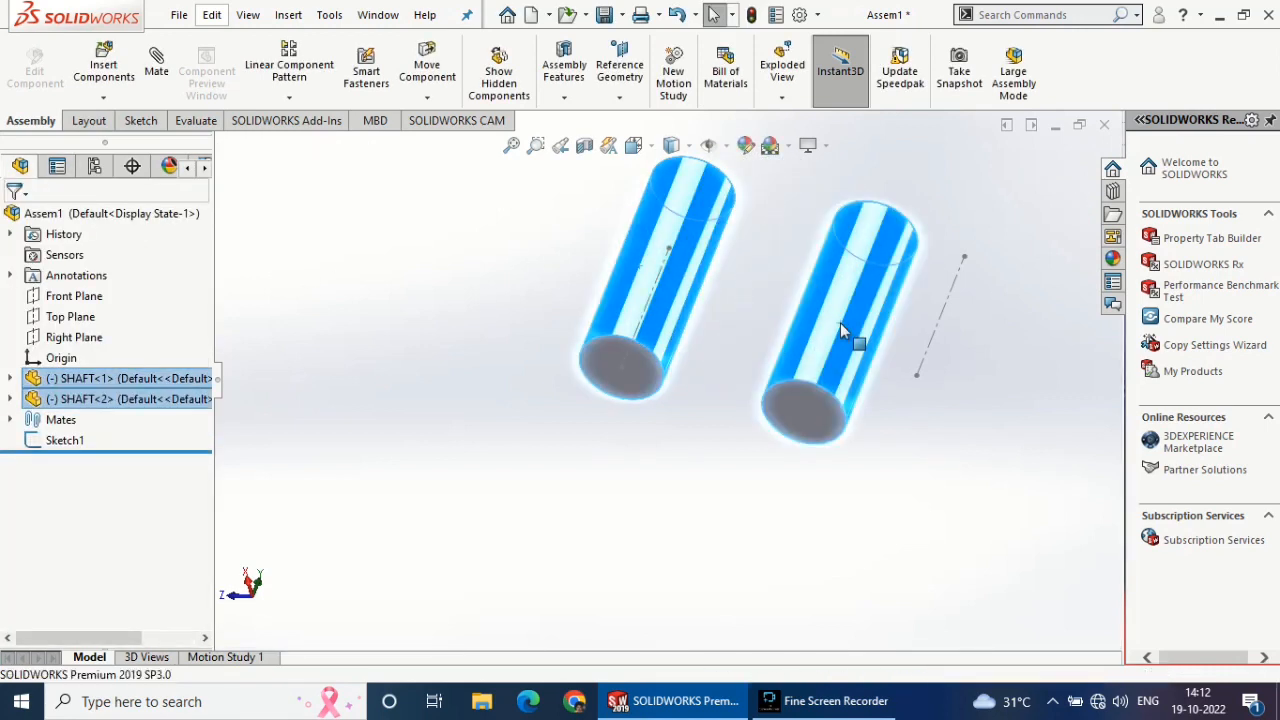
{"action": "left_click", "coordinate": [672, 468]}
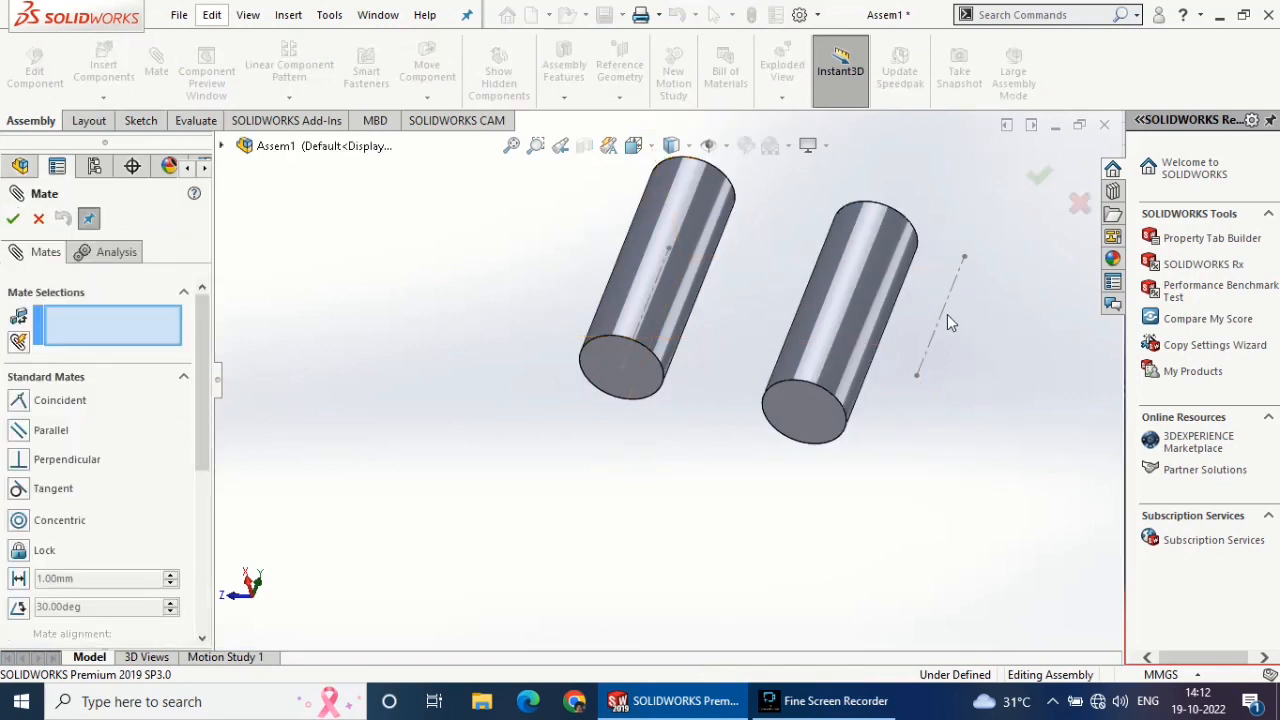
{"action": "left_click", "coordinate": [882, 310]}
{"action": "left_click", "coordinate": [926, 350]}
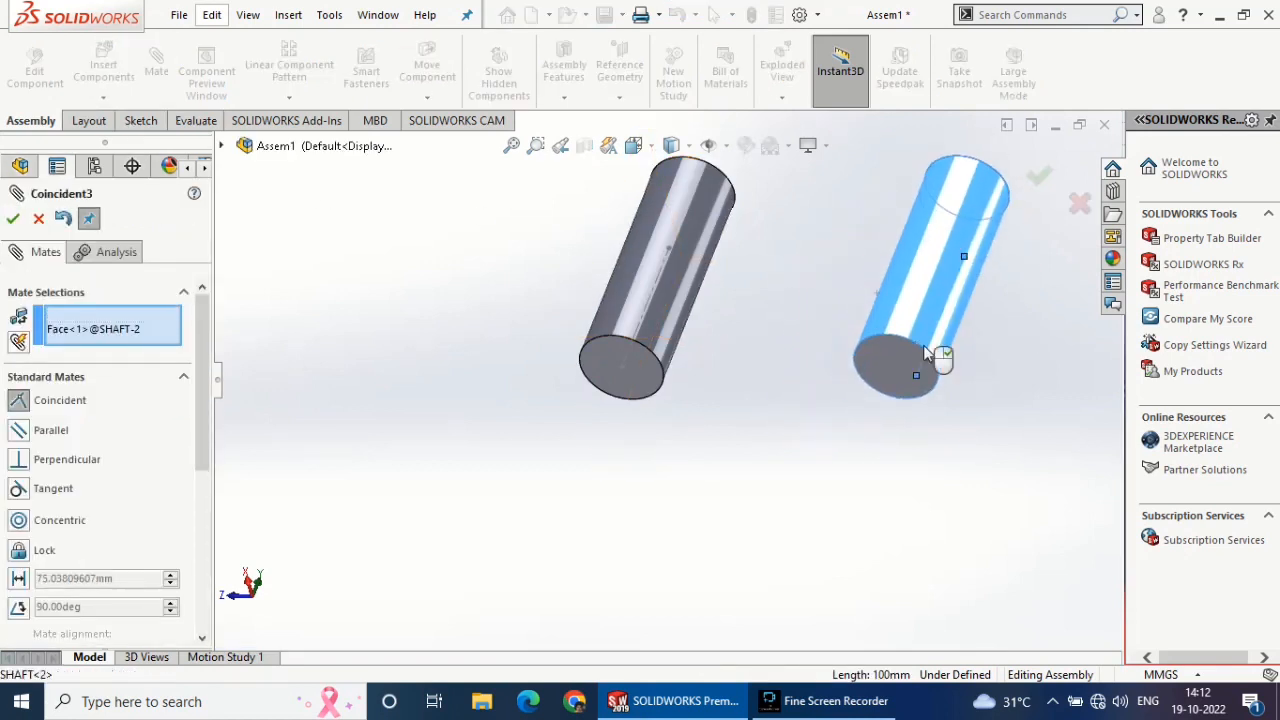
{"action": "left_click", "coordinate": [983, 324]}
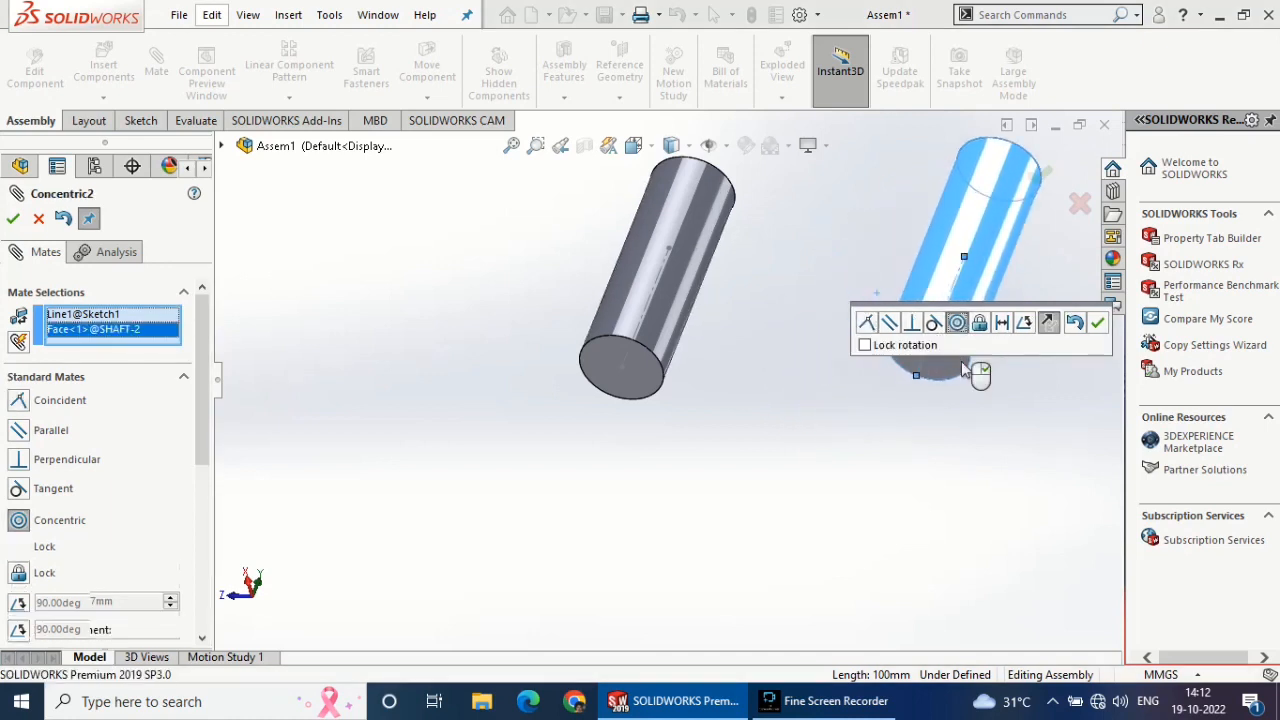
{"action": "left_click", "coordinate": [1099, 322]}
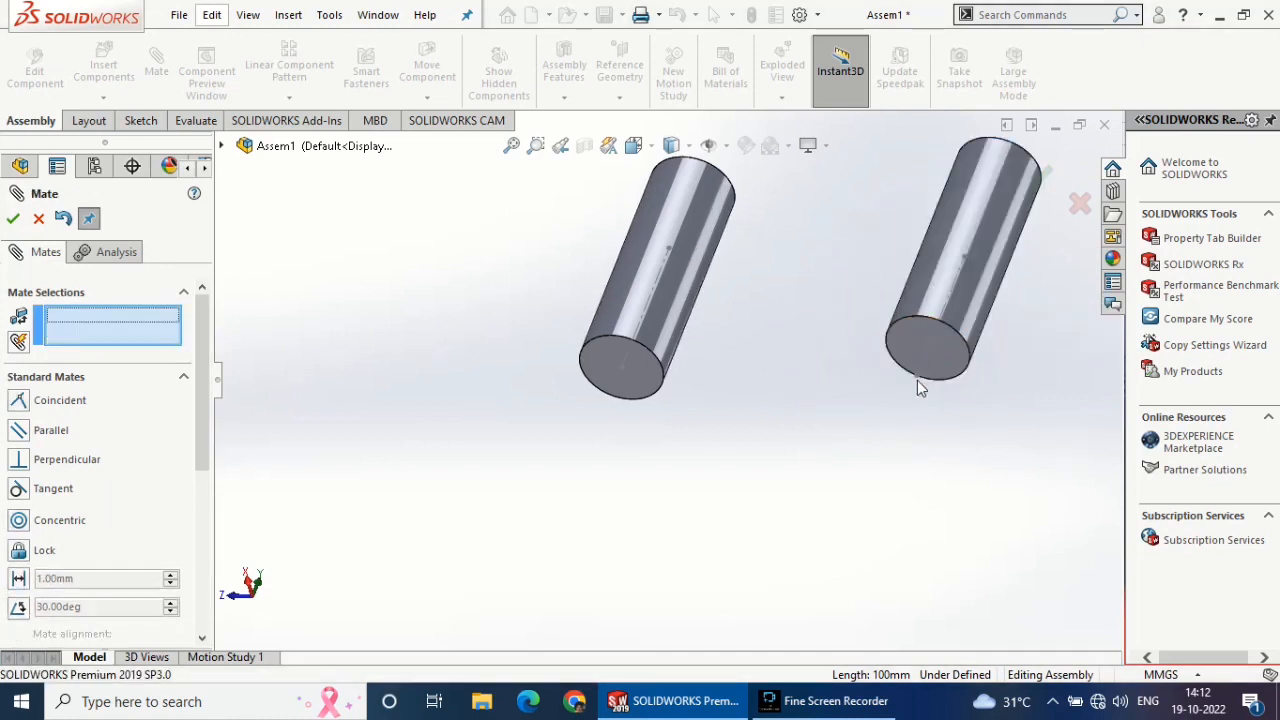
- Add a coincident mate between the right construction line's lower endpoint and the second SHAFT's front end face, and finish mating
{"action": "left_click", "coordinate": [919, 379]}
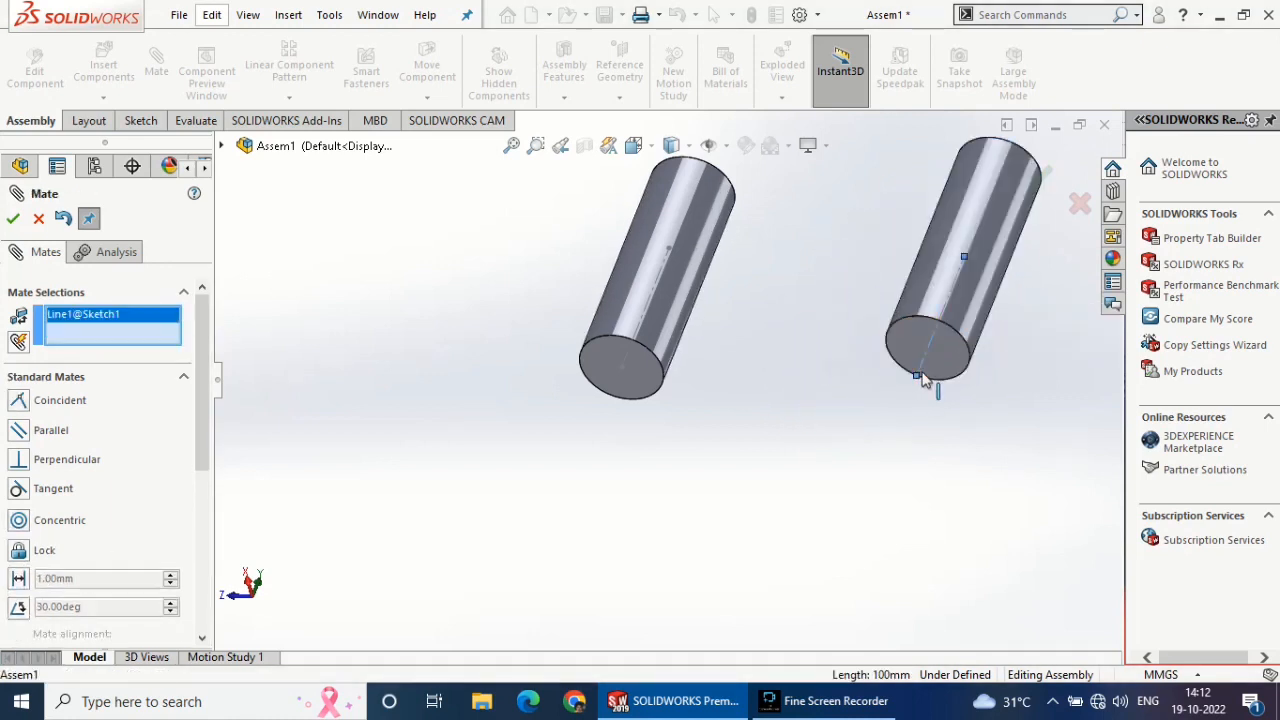
{"action": "right_click", "coordinate": [63, 330]}
{"action": "left_click", "coordinate": [145, 342]}
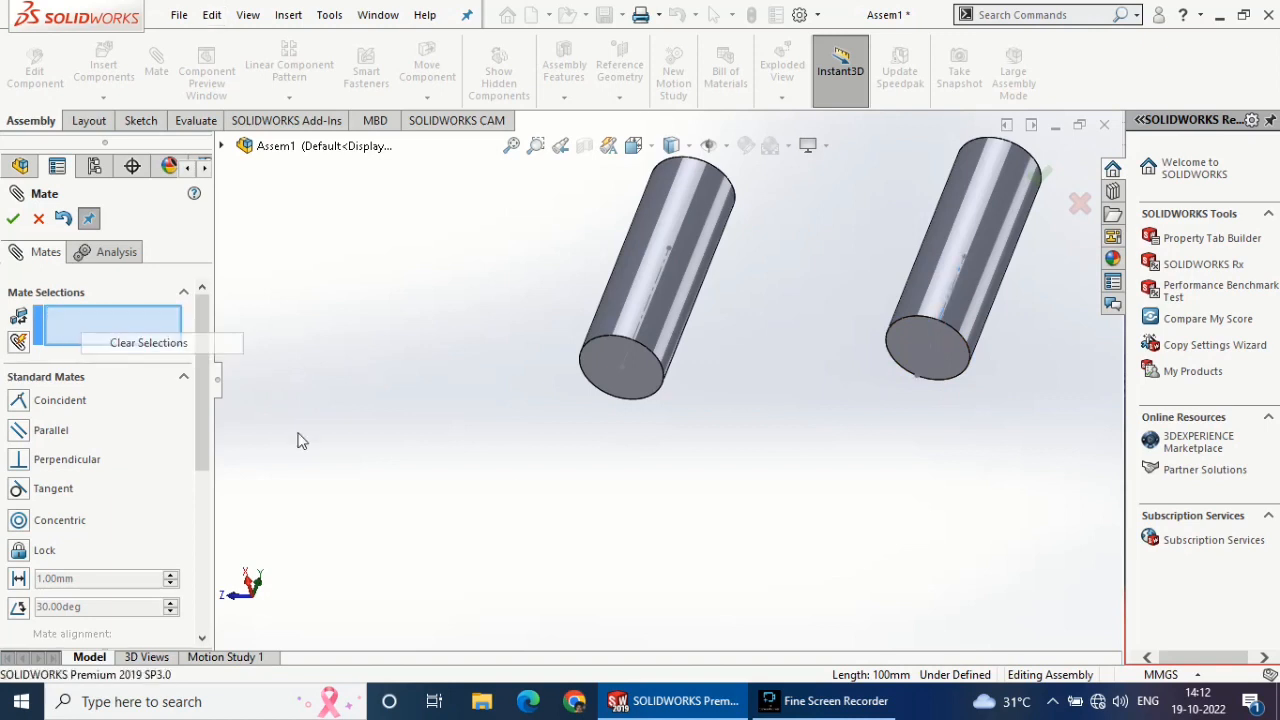
{"action": "left_click", "coordinate": [917, 380]}
{"action": "left_click", "coordinate": [946, 360]}
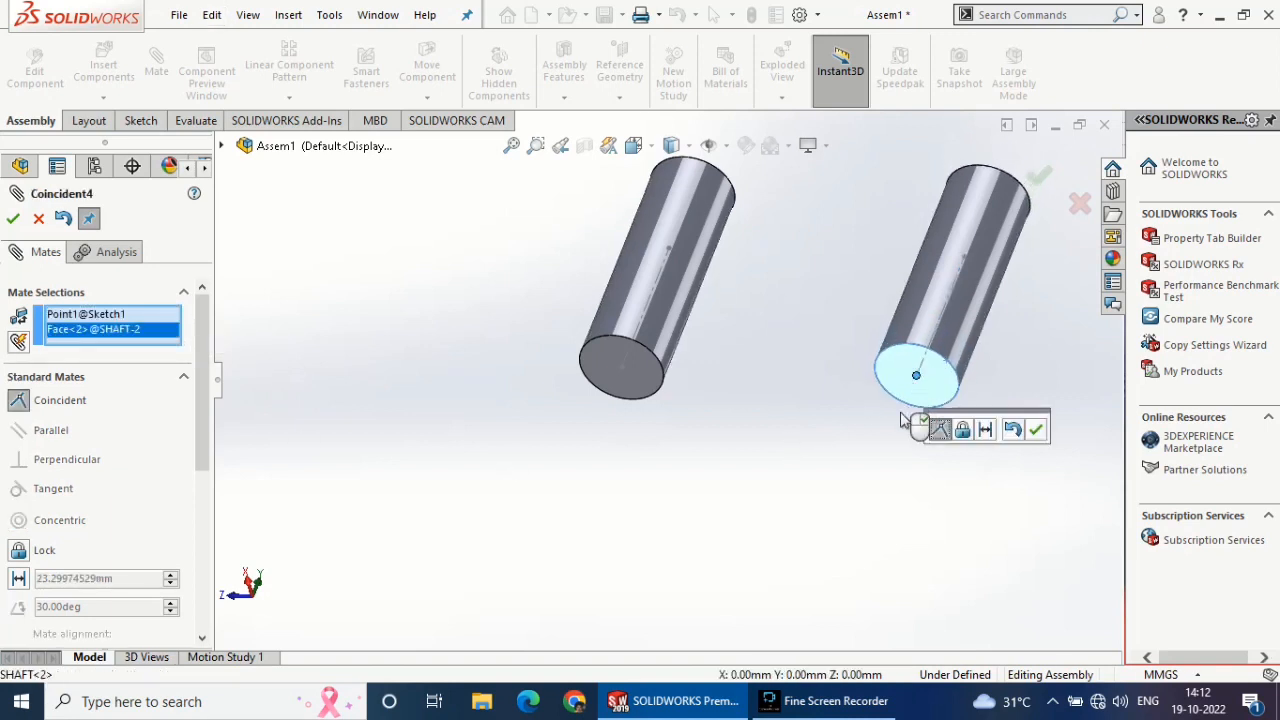
{"action": "left_click", "coordinate": [1036, 430]}
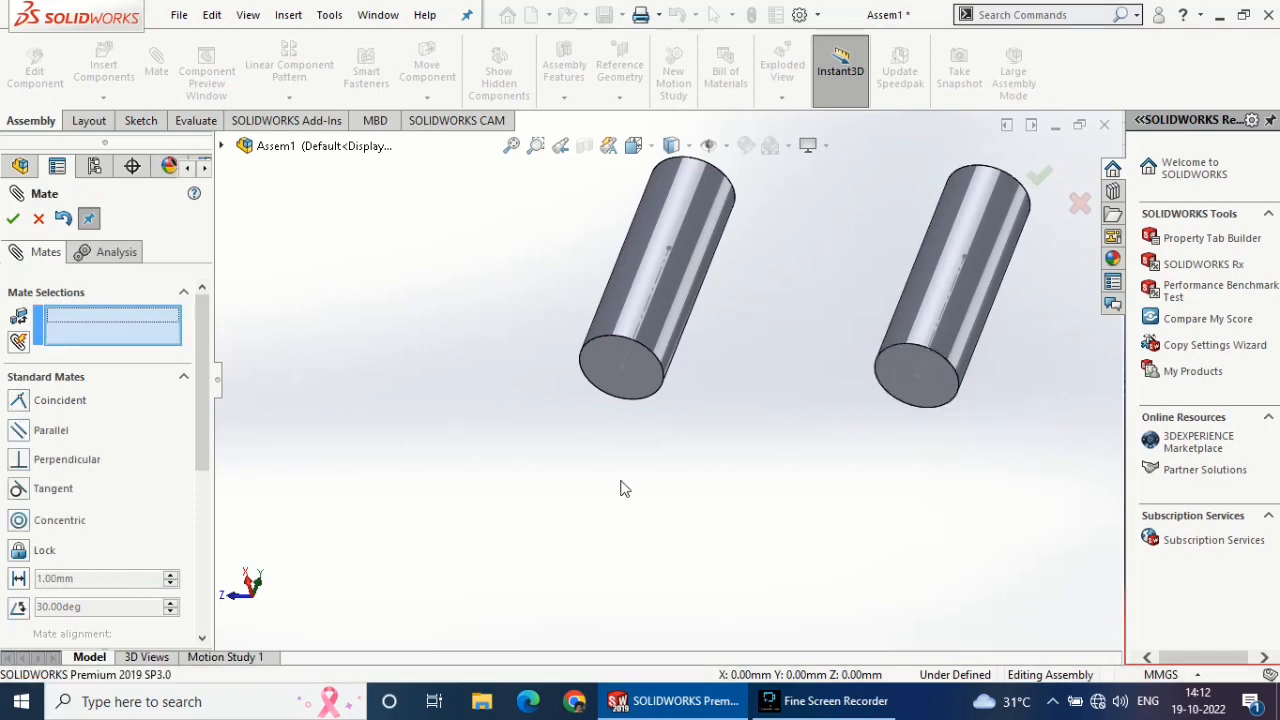
{"action": "left_click", "coordinate": [12, 218]}
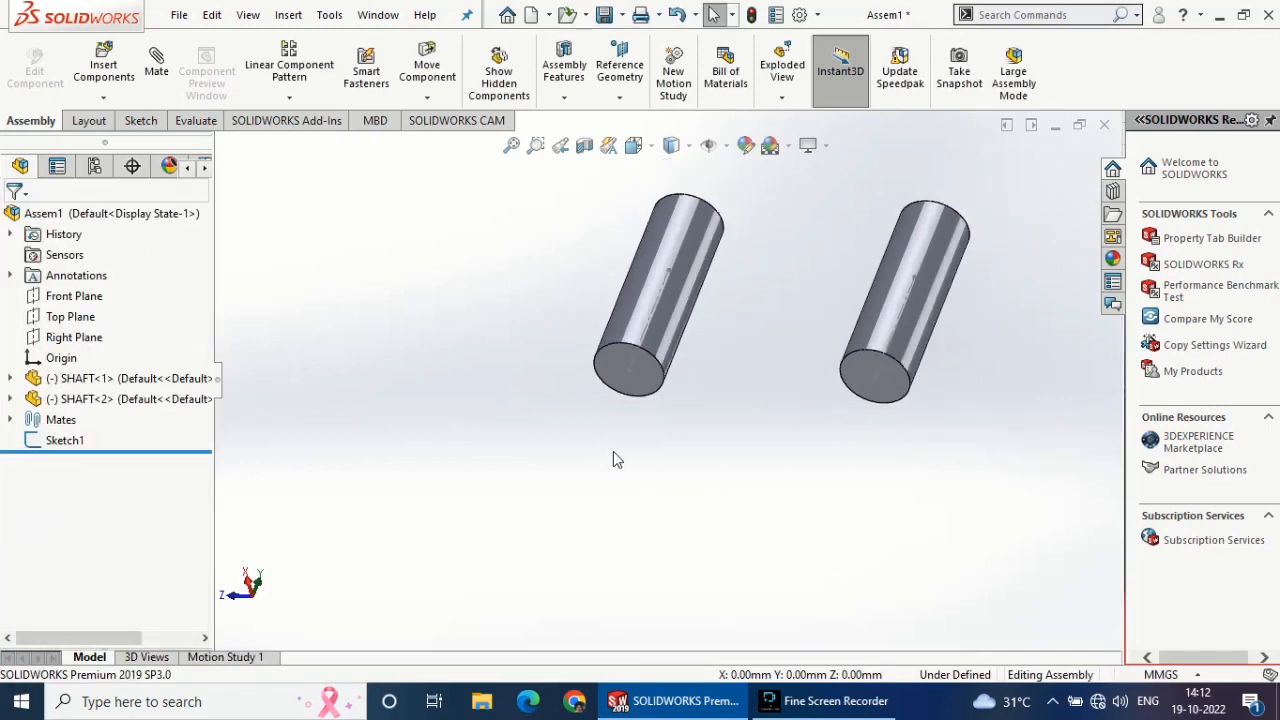
- Insert the spur gear_am 1 part from New folder in its PreviewCfg configuration, placing it below the two shafts
{"action": "middle_click_drag", "start_coordinate": [613, 451], "coordinate": [626, 402]}
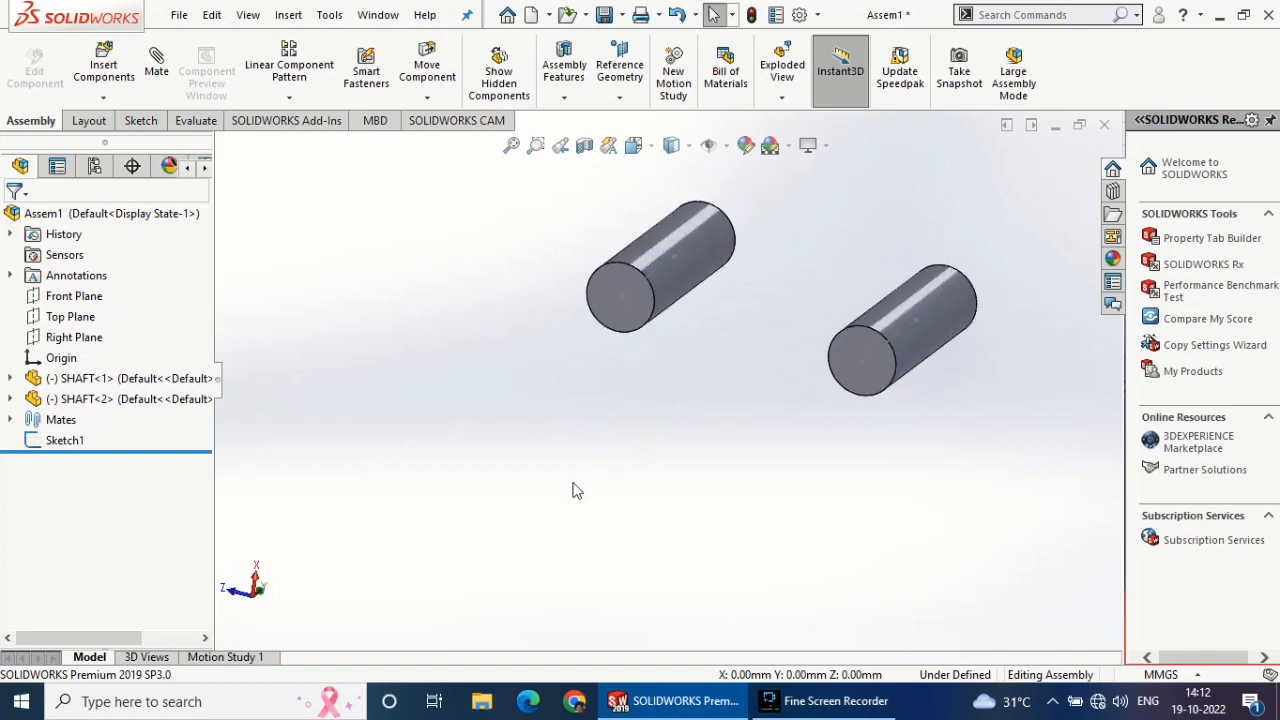
{"action": "left_click", "coordinate": [104, 72]}
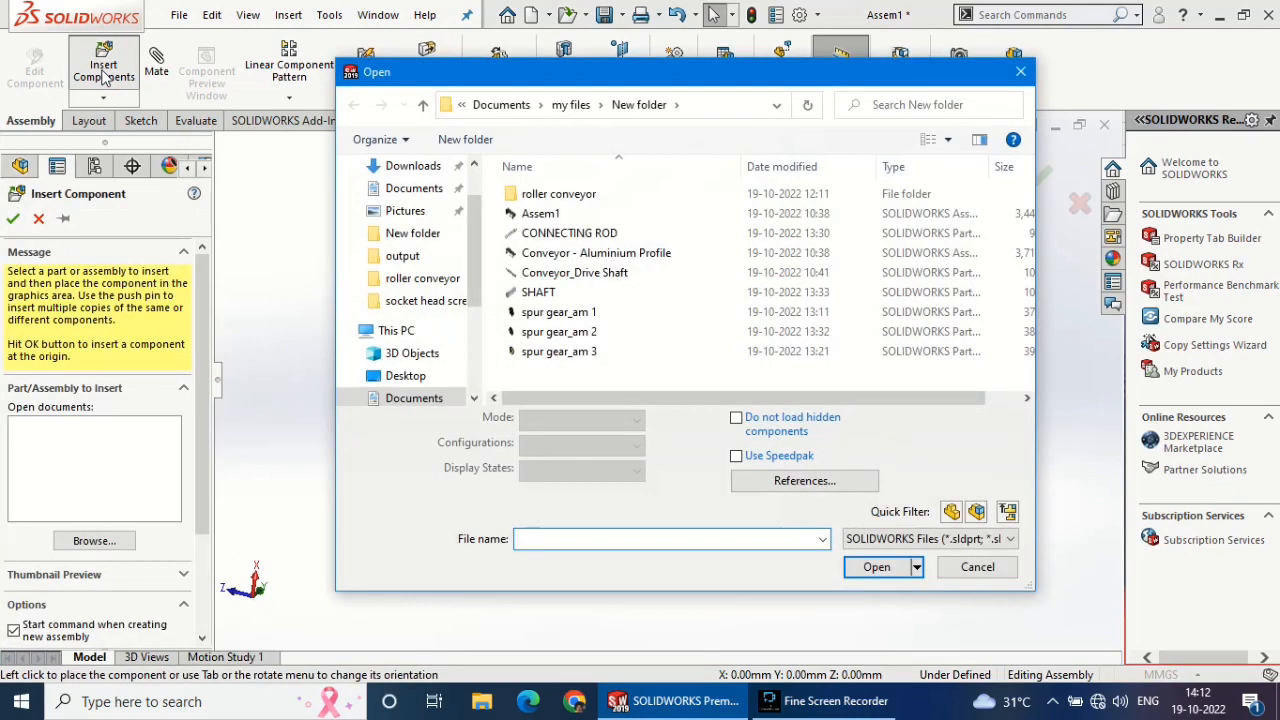
{"action": "left_click", "coordinate": [585, 314]}
{"action": "left_click", "coordinate": [877, 537]}
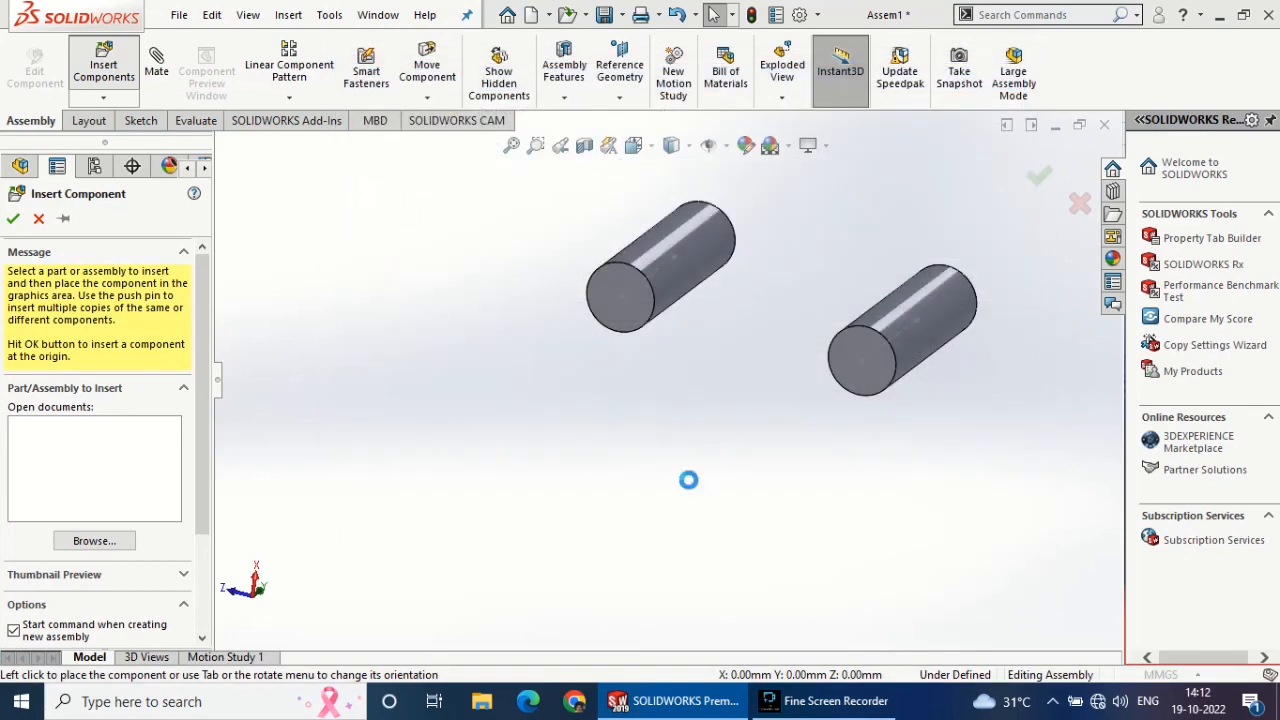
{"action": "left_click", "coordinate": [754, 351]}
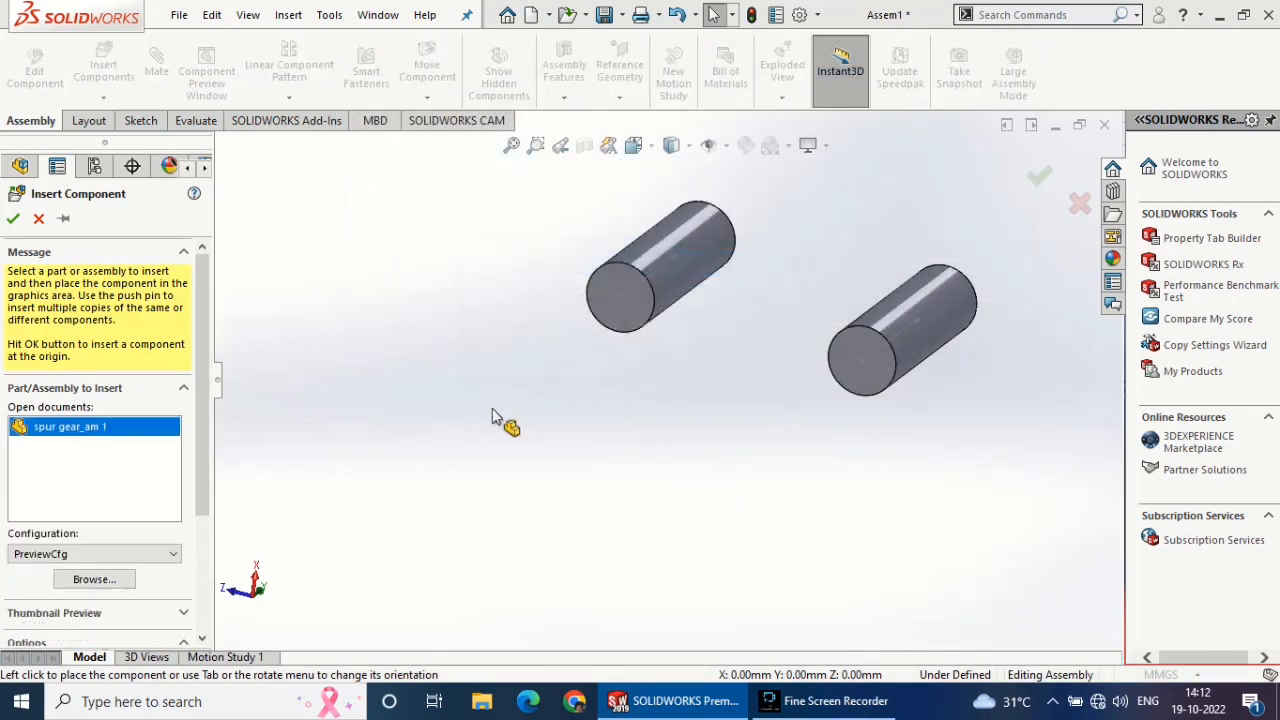
{"action": "left_click", "coordinate": [727, 460]}
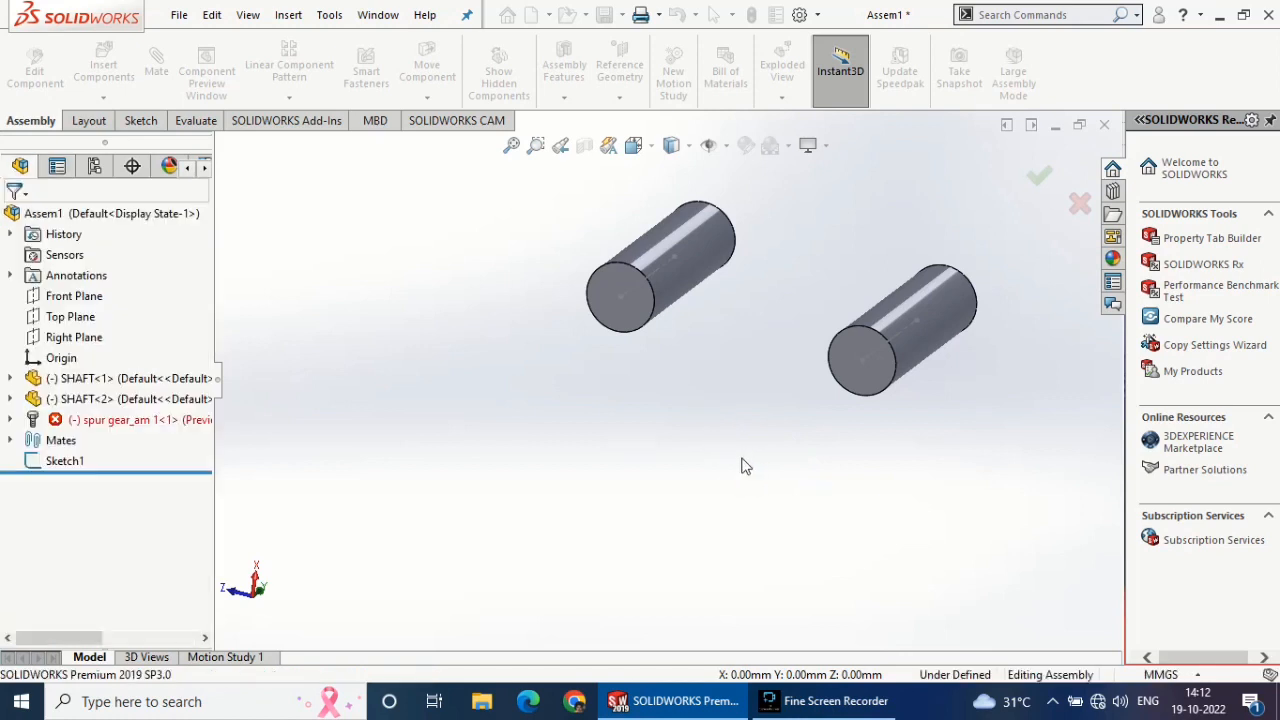
{"action": "left_click", "coordinate": [760, 388]}
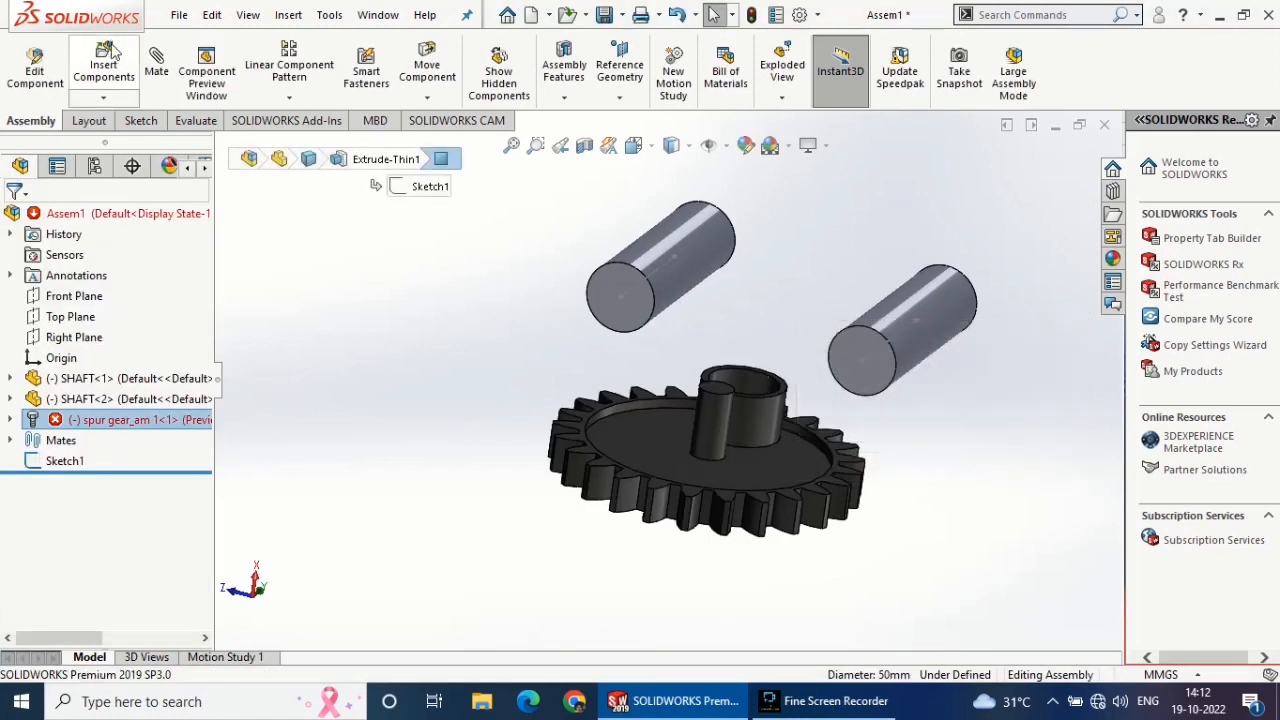
{"action": "left_click", "coordinate": [742, 392]}
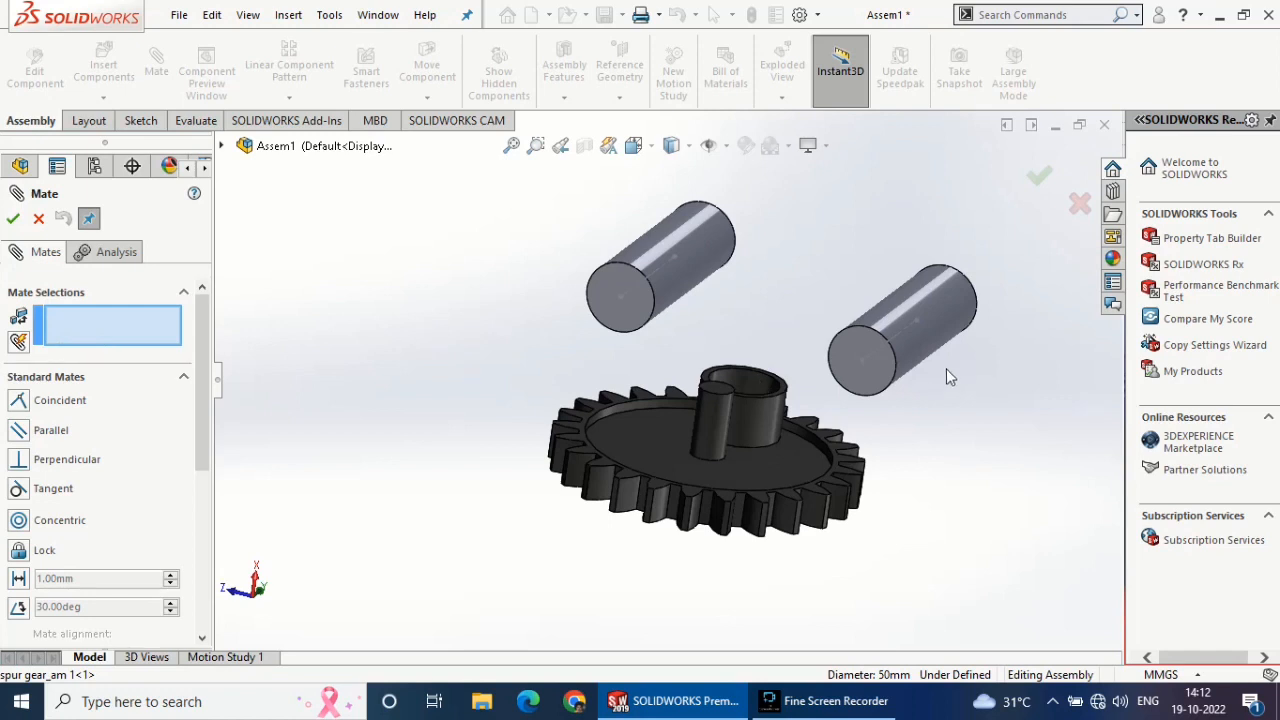
{"action": "left_click", "coordinate": [925, 335]}
{"action": "middle_click_drag", "start_coordinate": [925, 340], "coordinate": [829, 397]}
{"action": "left_click", "coordinate": [38, 222]}
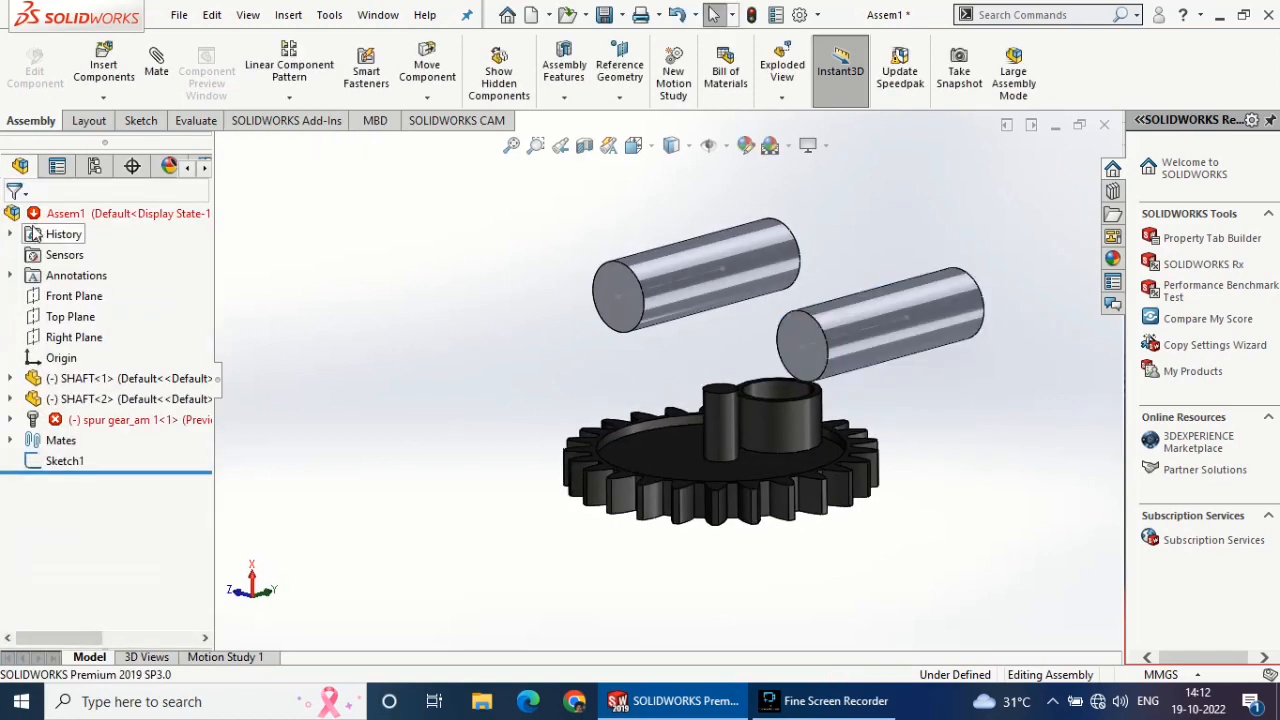
- Delete the MateReferences folder that carries the error from the spur gear_am 1 component
{"action": "left_click", "coordinate": [10, 419]}
{"action": "right_click", "coordinate": [75, 447]}
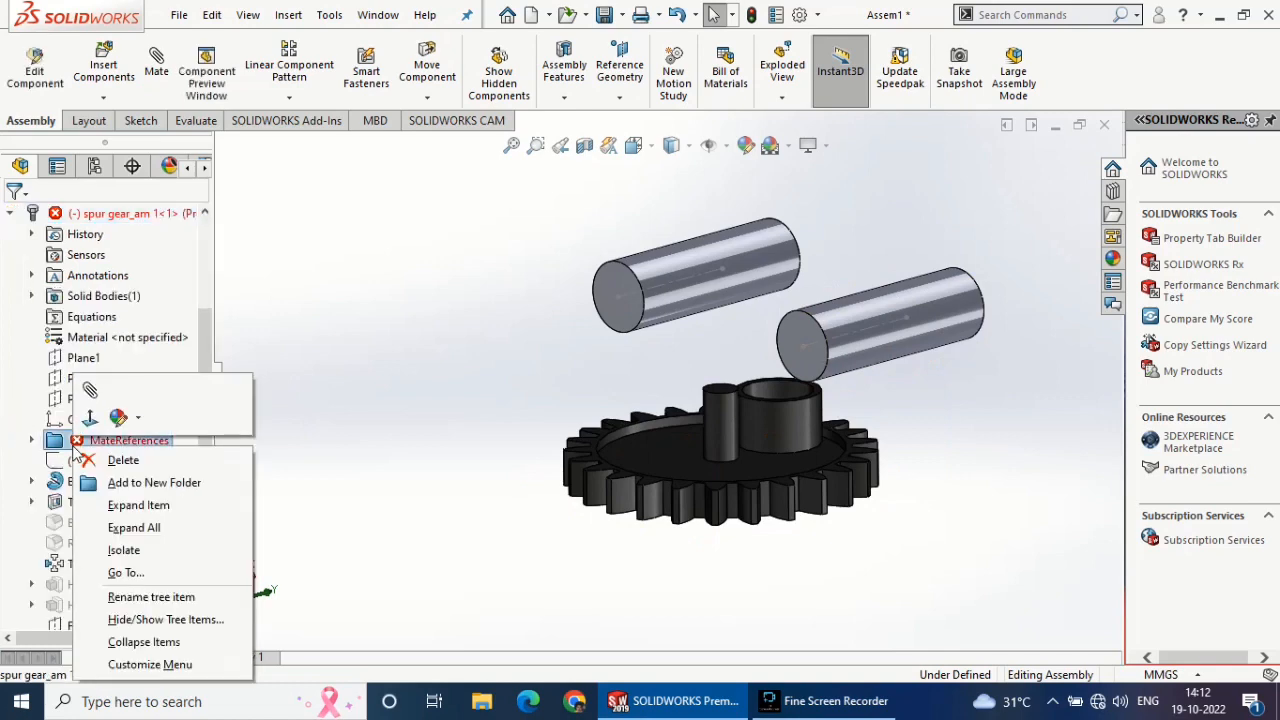
{"action": "left_click", "coordinate": [110, 454]}
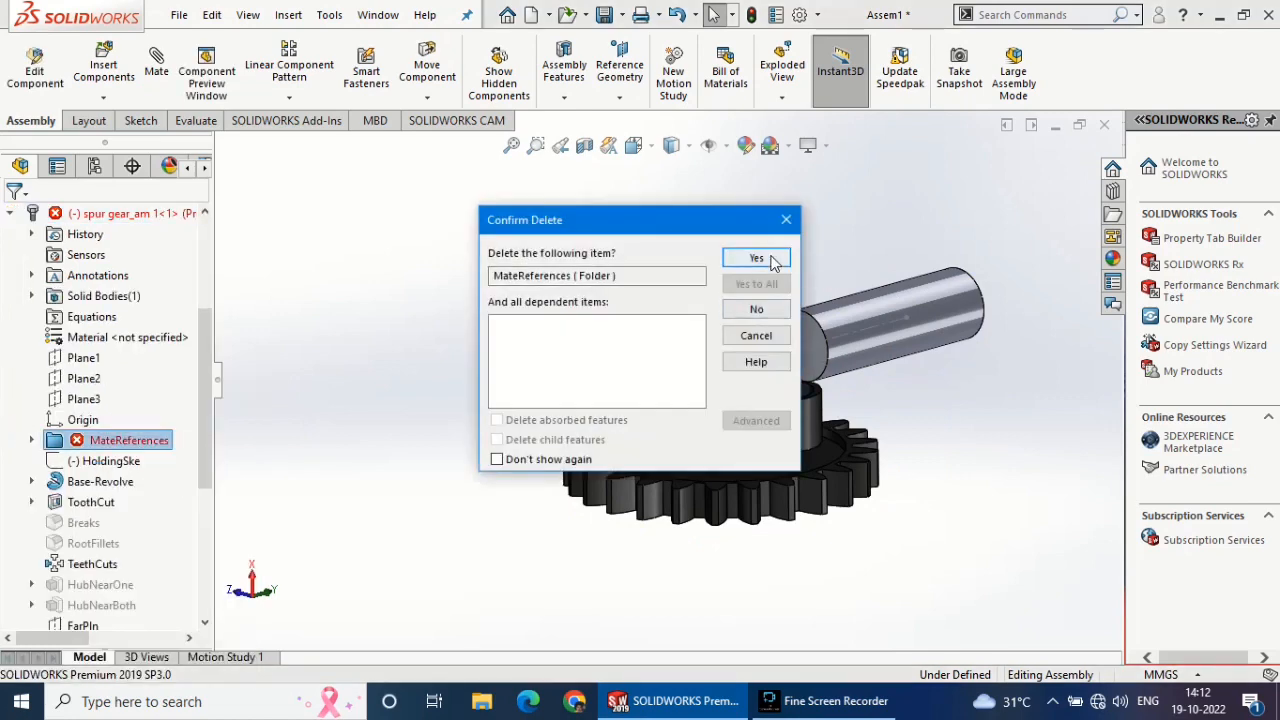
{"action": "left_click", "coordinate": [757, 258]}
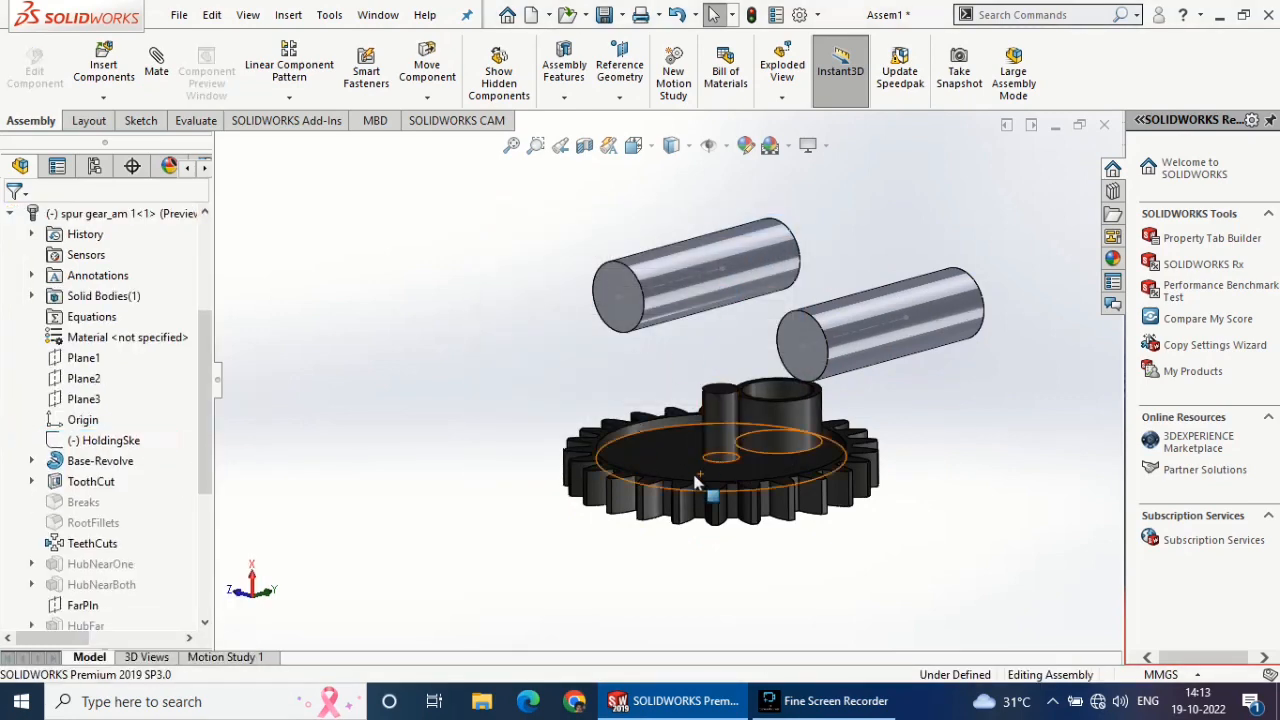
- Shift the black gear and mate its hub bore concentric with the second SHAFT's cylindrical face, keeping the hub facing forward
{"action": "left_click_drag", "start_coordinate": [697, 483], "coordinate": [642, 363]}
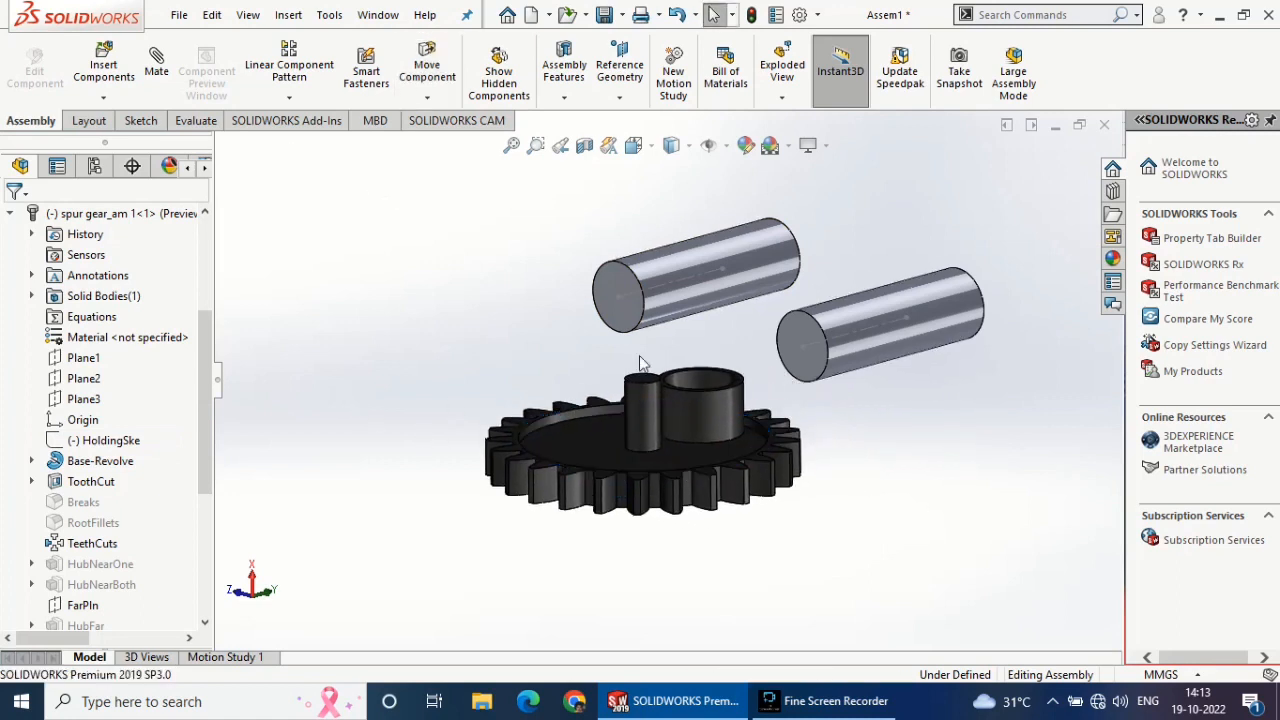
{"action": "left_click", "coordinate": [880, 366]}
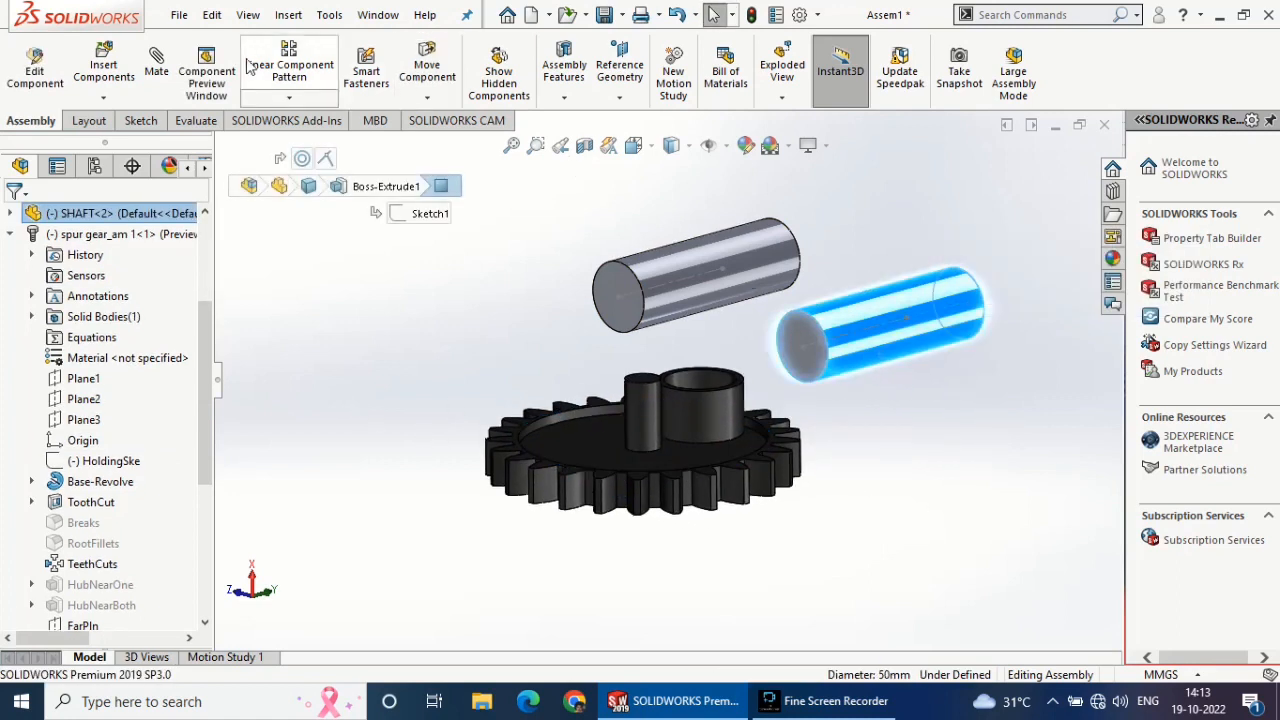
{"action": "left_click", "coordinate": [708, 381]}
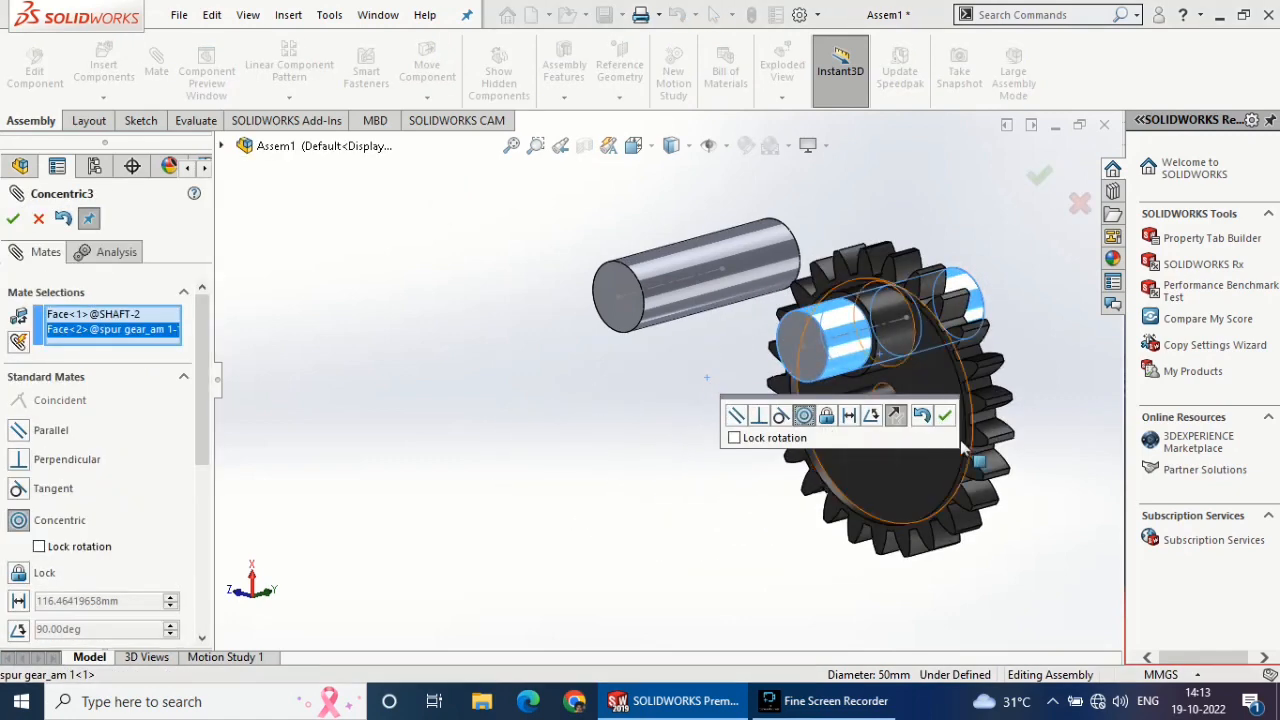
{"action": "left_click", "coordinate": [897, 416]}
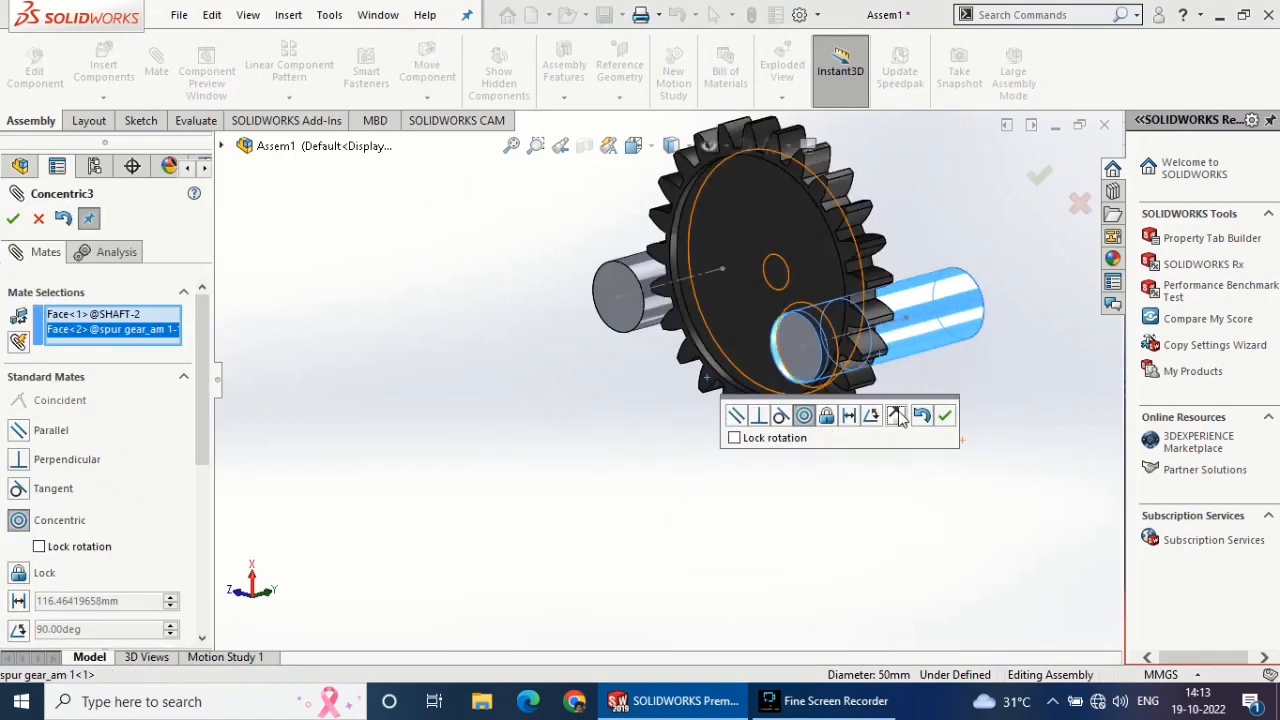
{"action": "left_click", "coordinate": [897, 416]}
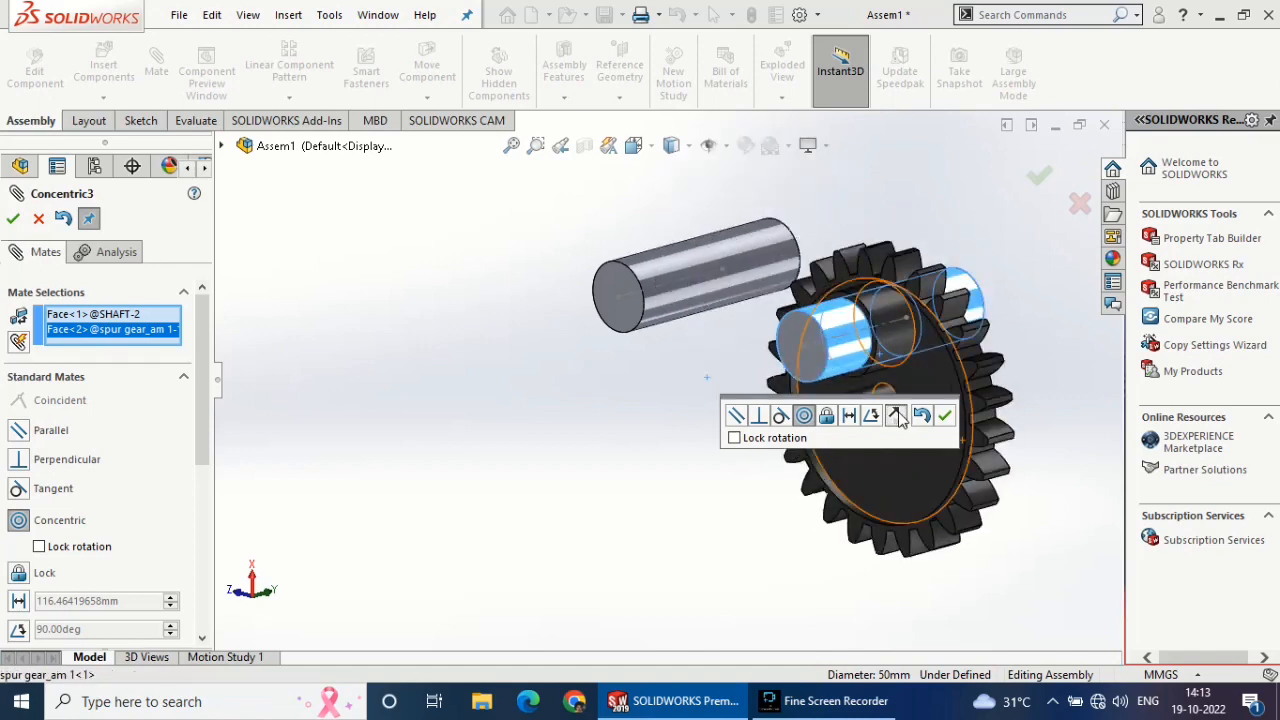
{"action": "left_click", "coordinate": [944, 418]}
- Add a coincident mate between the black gear's hub end face and the second SHAFT's front end face, and finish mating
{"action": "scroll", "coordinate": [890, 338], "scroll_direction": "down", "scroll_amount": 5}
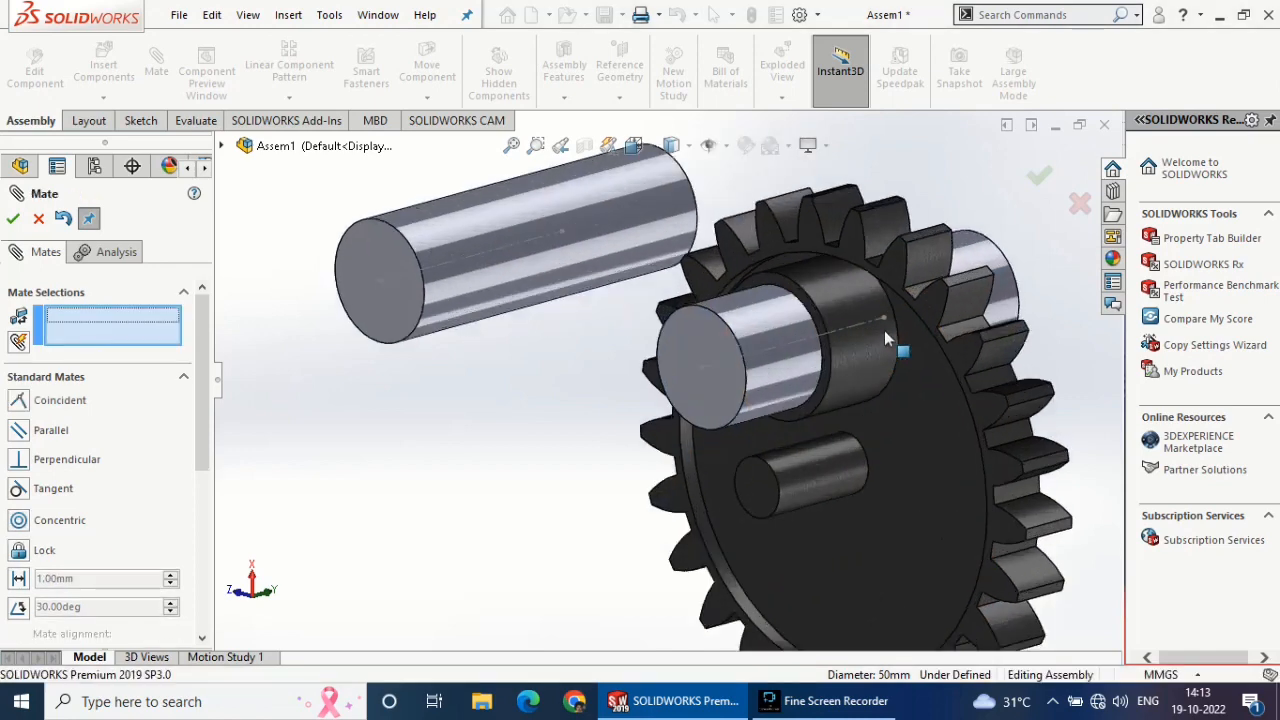
{"action": "left_click", "coordinate": [803, 372]}
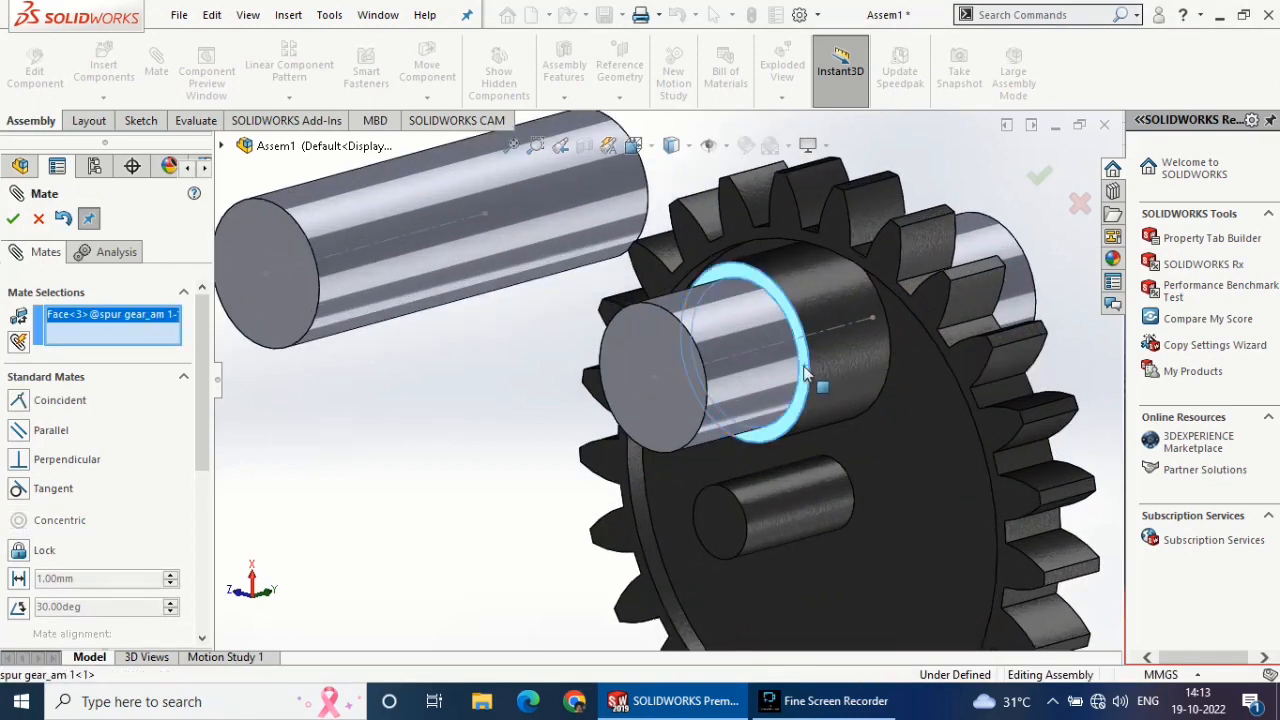
{"action": "left_click", "coordinate": [678, 393]}
{"action": "left_click", "coordinate": [845, 478]}
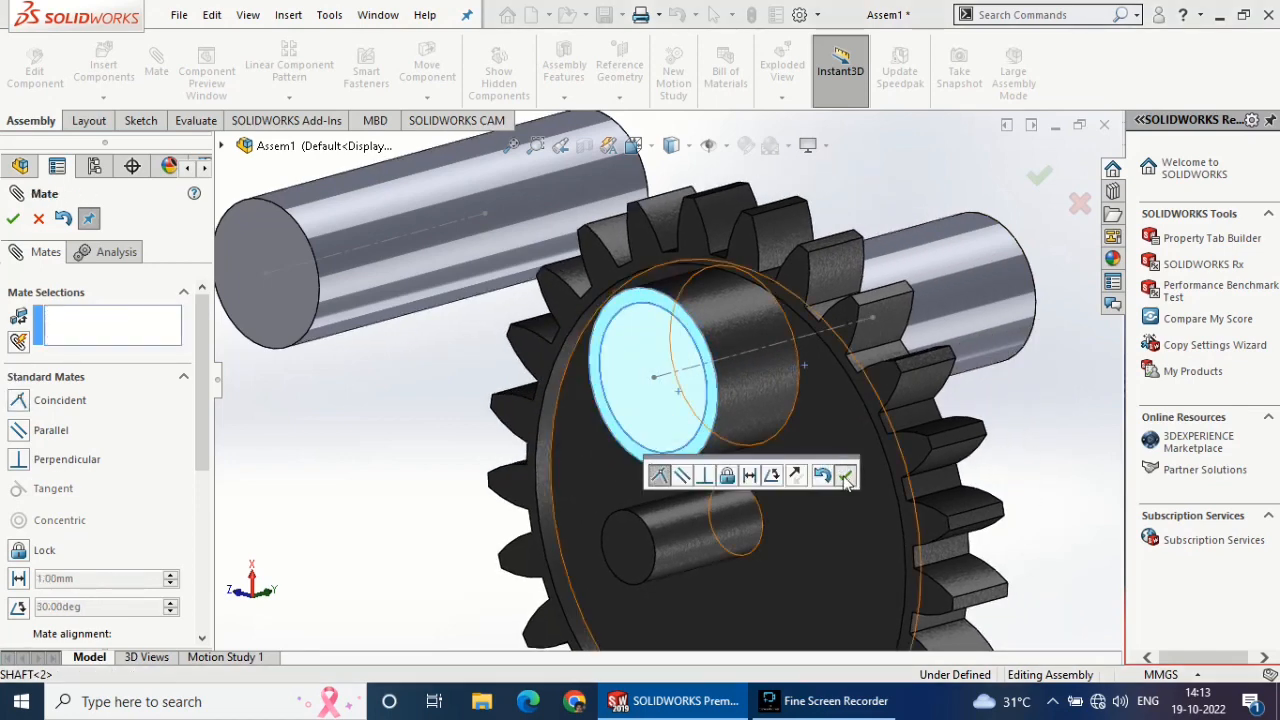
{"action": "scroll", "coordinate": [665, 377], "scroll_direction": "up", "scroll_amount": 5}
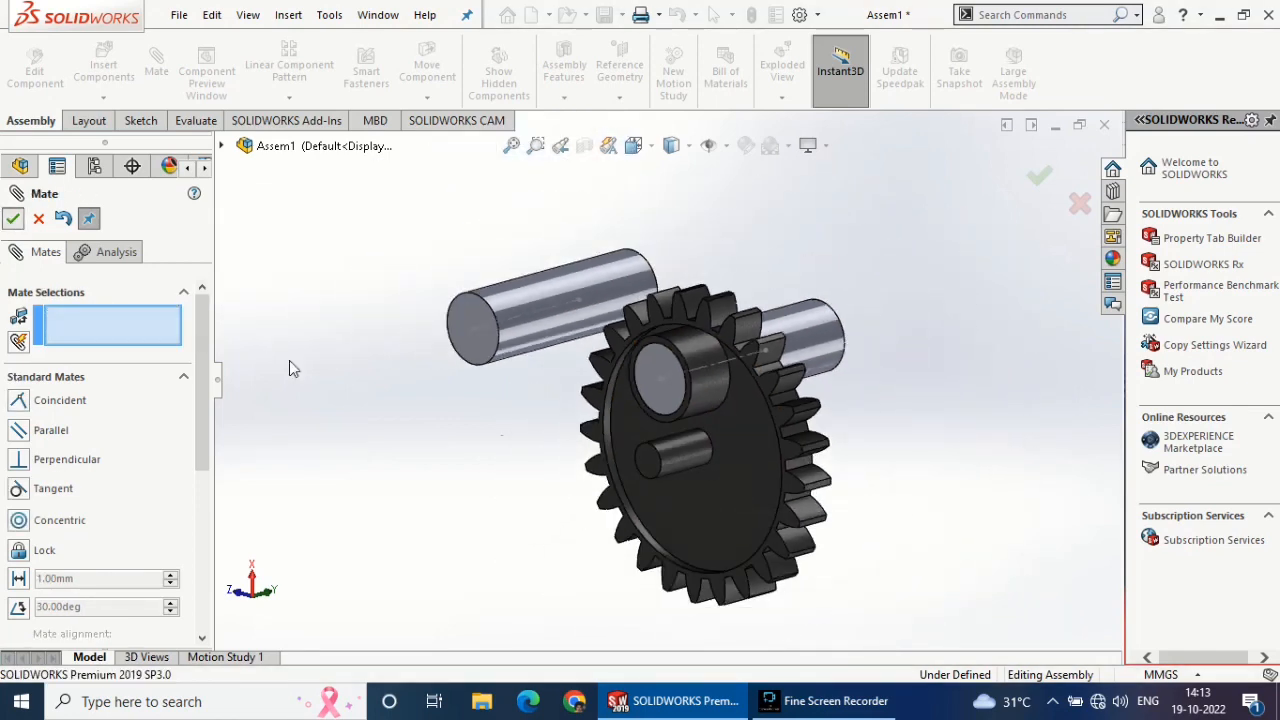
{"action": "key", "text": "Escape"}
- Rotate the black gear about its shaft until it swings clear of the first SHAFT
{"action": "left_click_drag", "start_coordinate": [645, 505], "coordinate": [580, 430]}
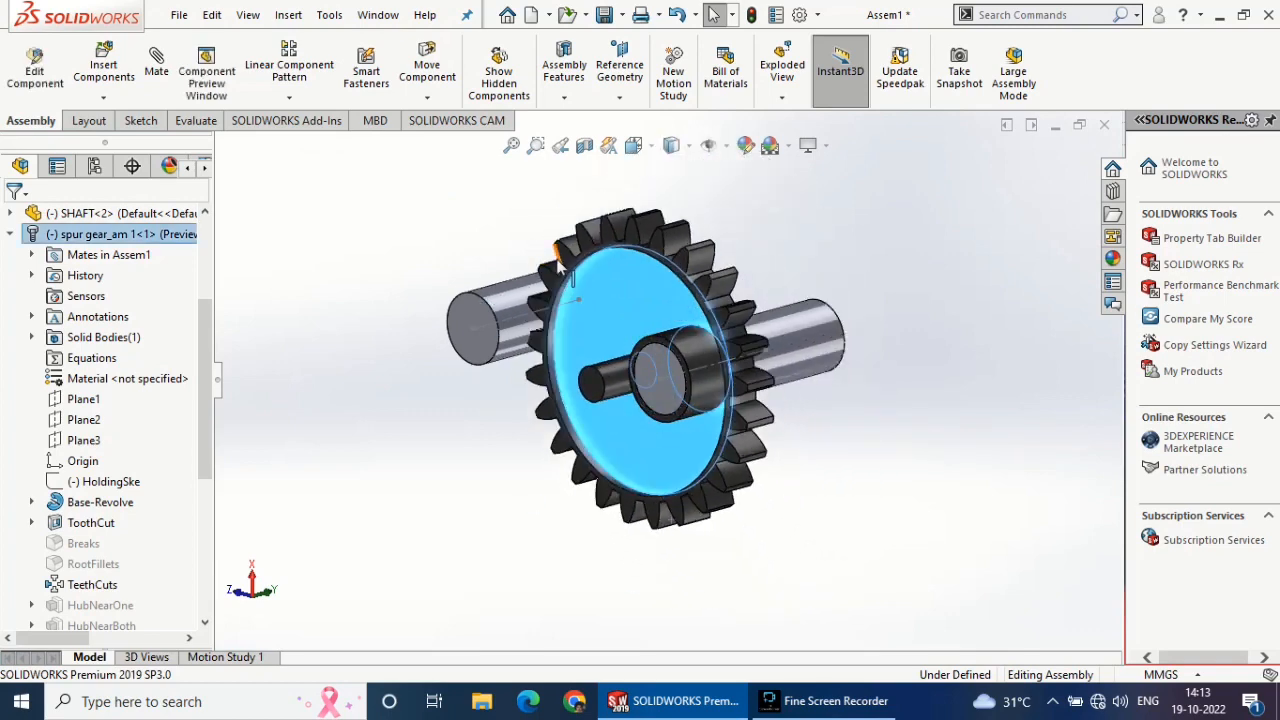
{"action": "left_click", "coordinate": [364, 533]}
{"action": "middle_click_drag", "start_coordinate": [485, 503], "coordinate": [529, 501]}
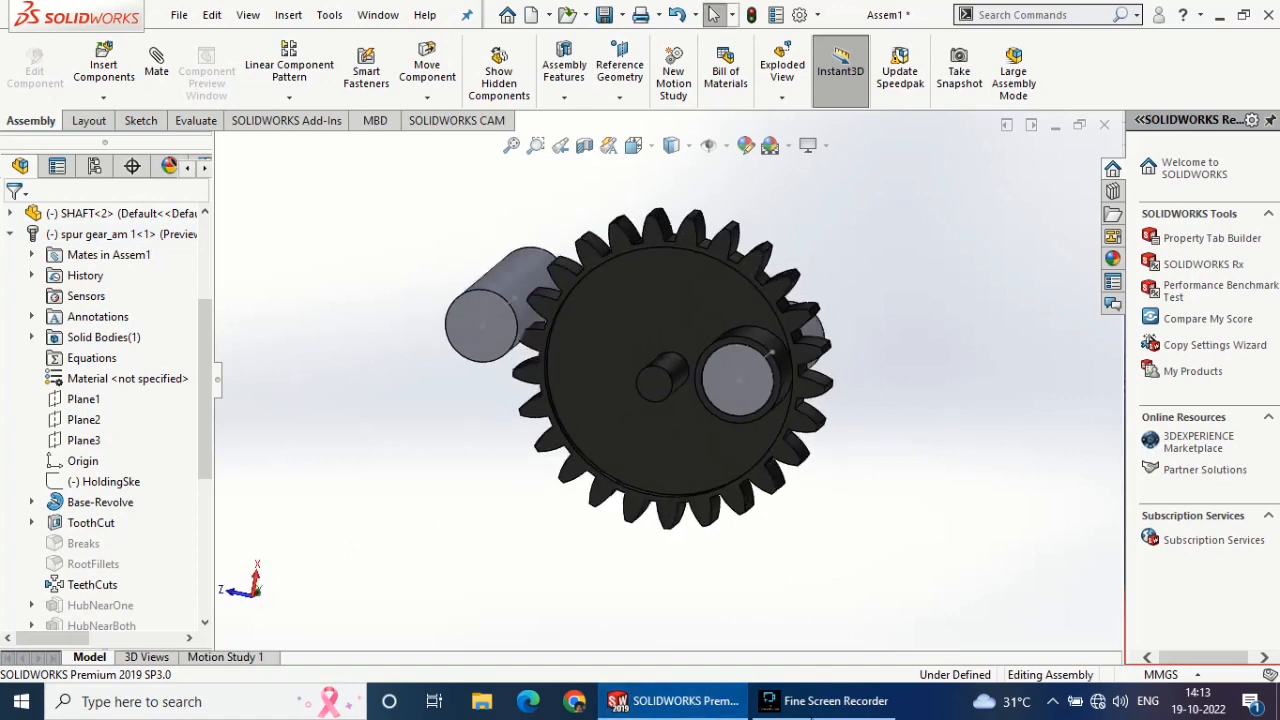
{"action": "scroll", "coordinate": [690, 510], "scroll_direction": "up", "scroll_amount": 3}
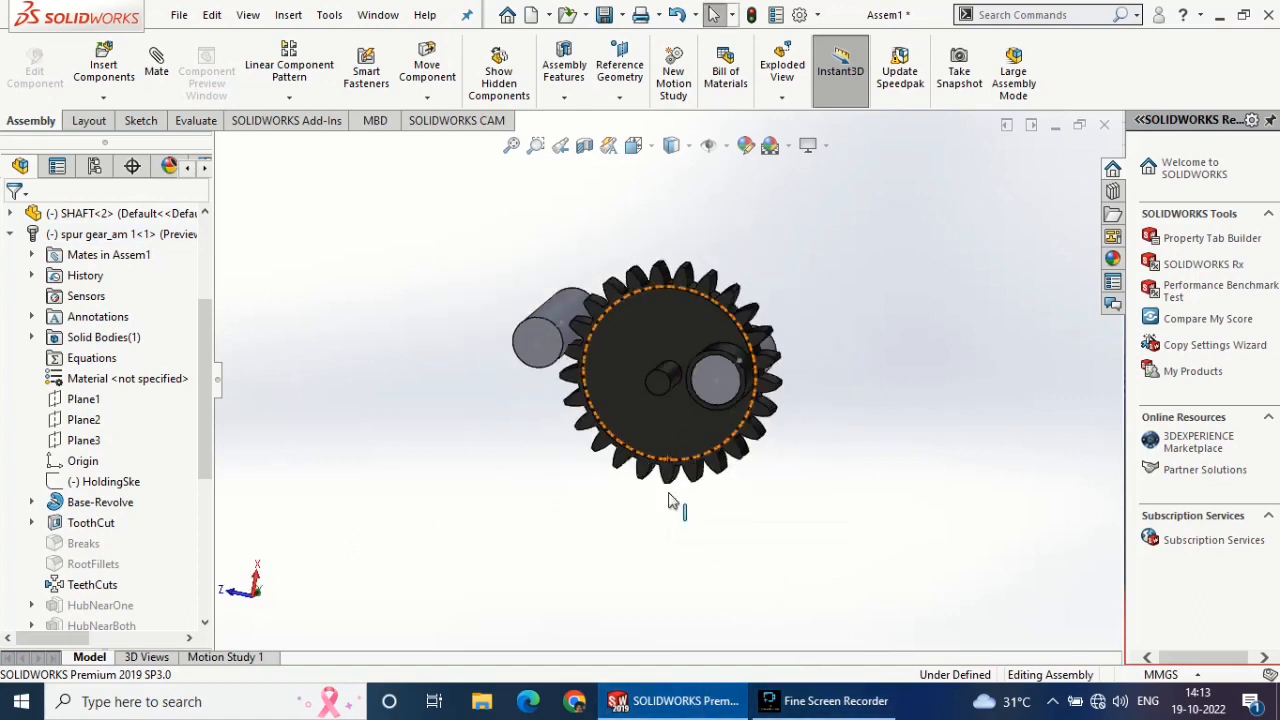
{"action": "left_click", "coordinate": [626, 440]}
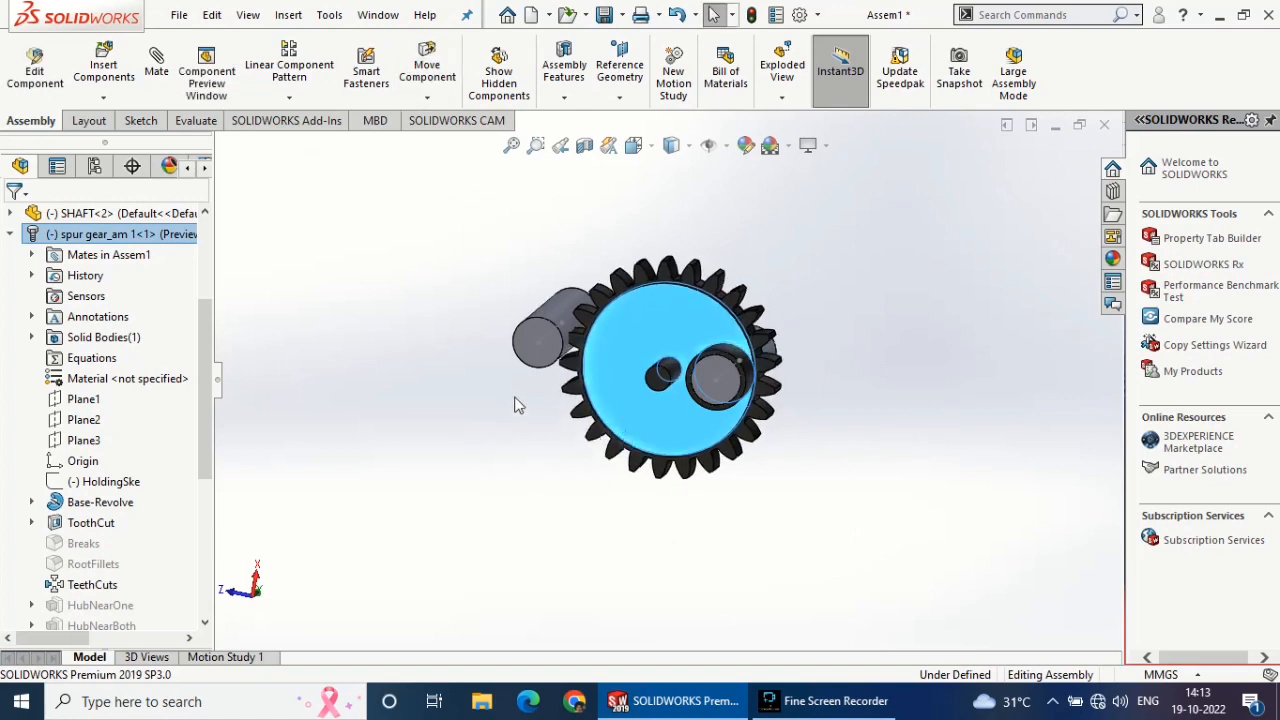
{"action": "left_click", "coordinate": [360, 419]}
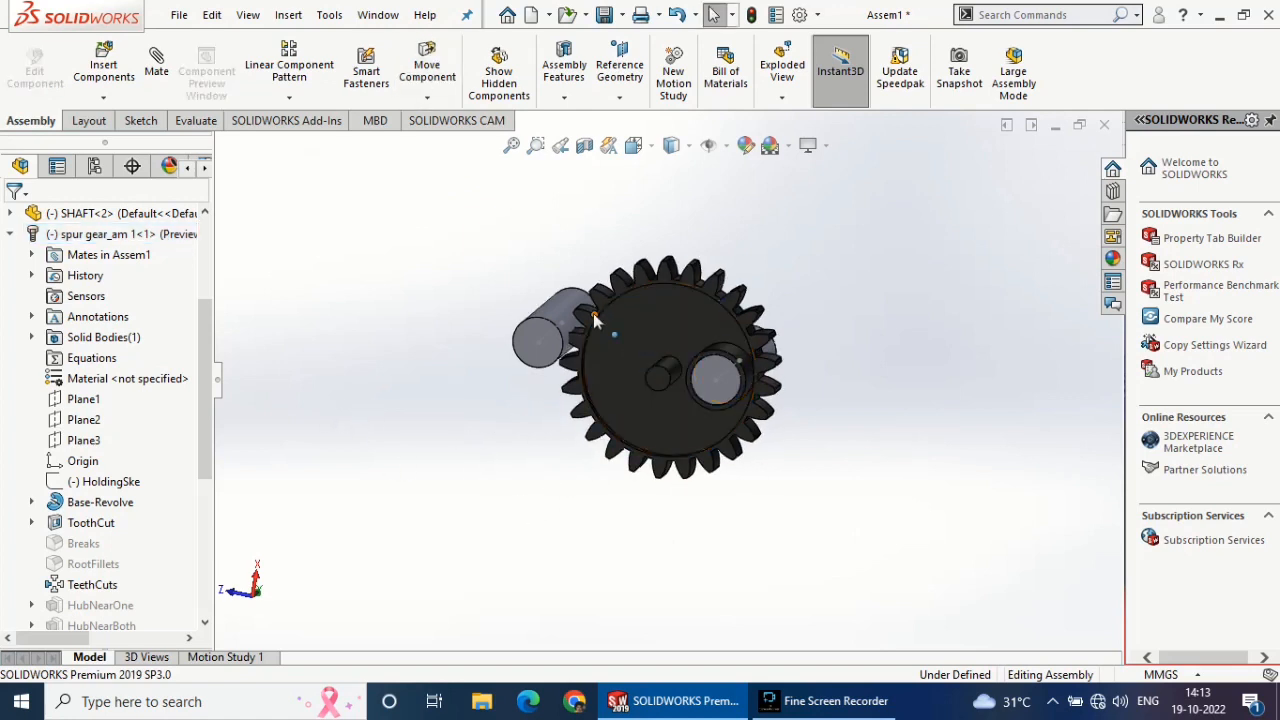
{"action": "left_click_drag", "start_coordinate": [598, 341], "coordinate": [924, 401]}
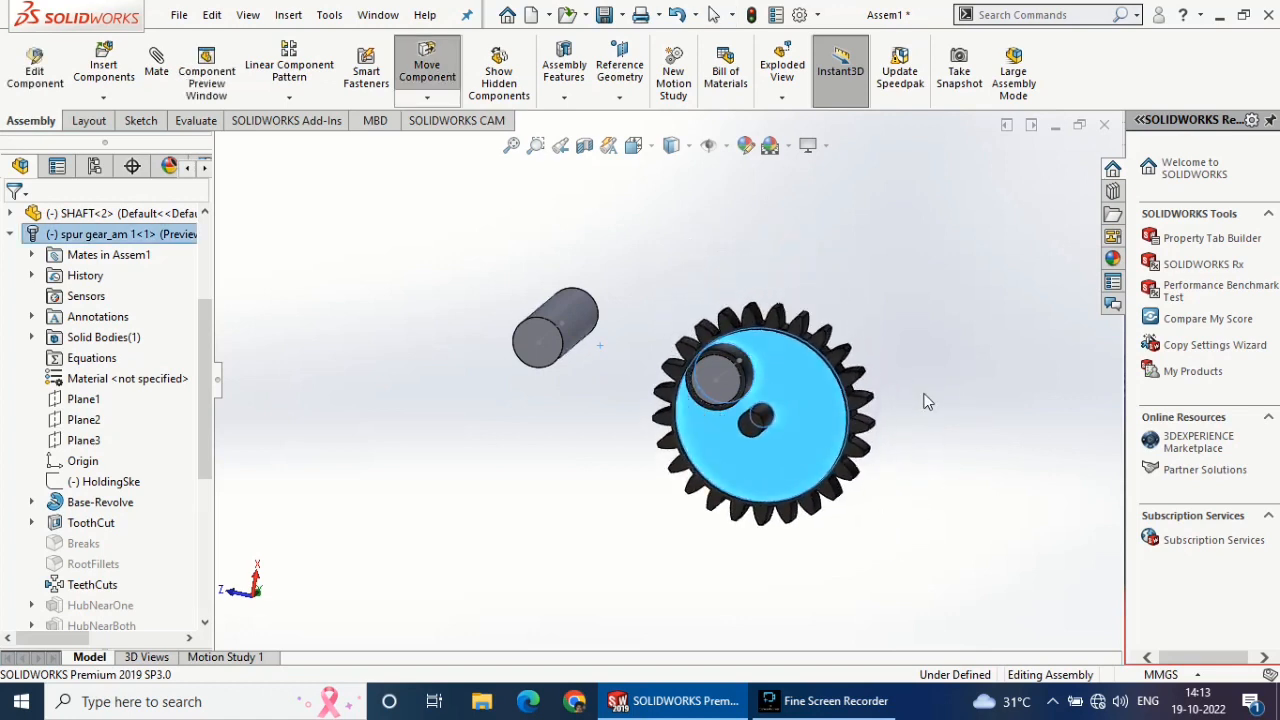
{"action": "key", "text": "Escape"}
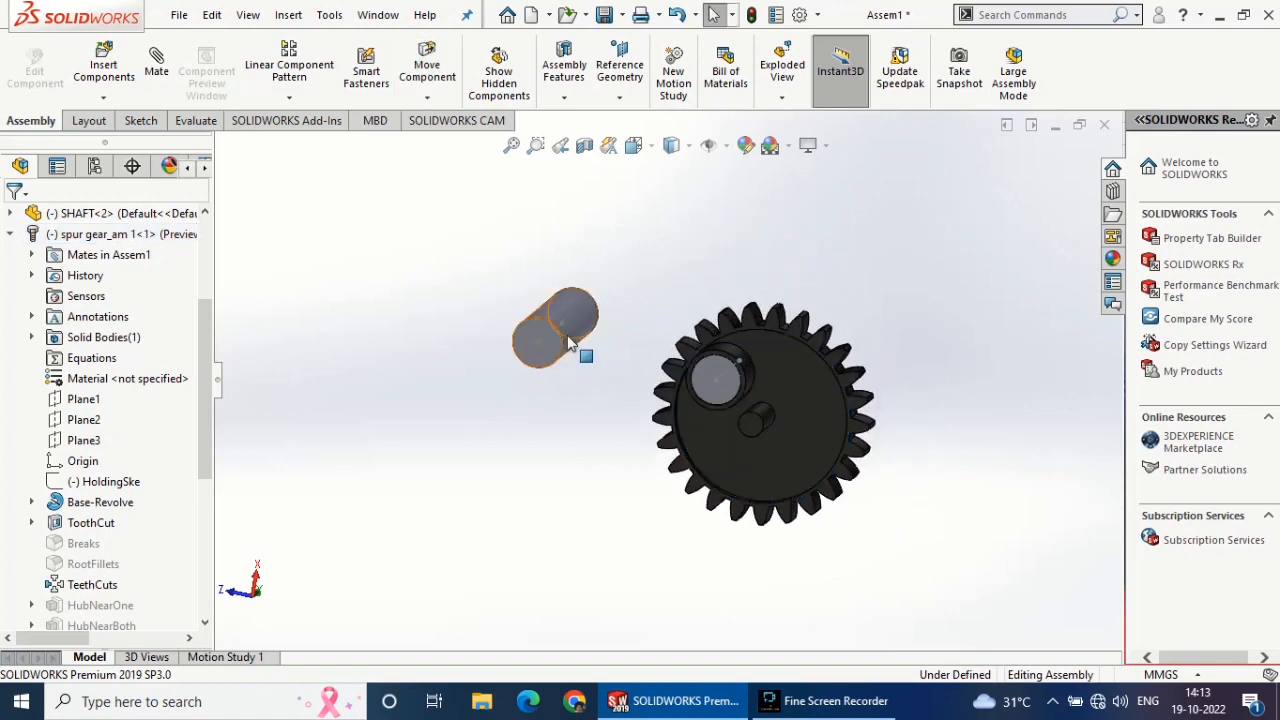
{"action": "scroll", "coordinate": [570, 343], "scroll_direction": "down", "scroll_amount": 1}
{"action": "left_click", "coordinate": [582, 302]}
{"action": "left_click", "coordinate": [320, 396]}
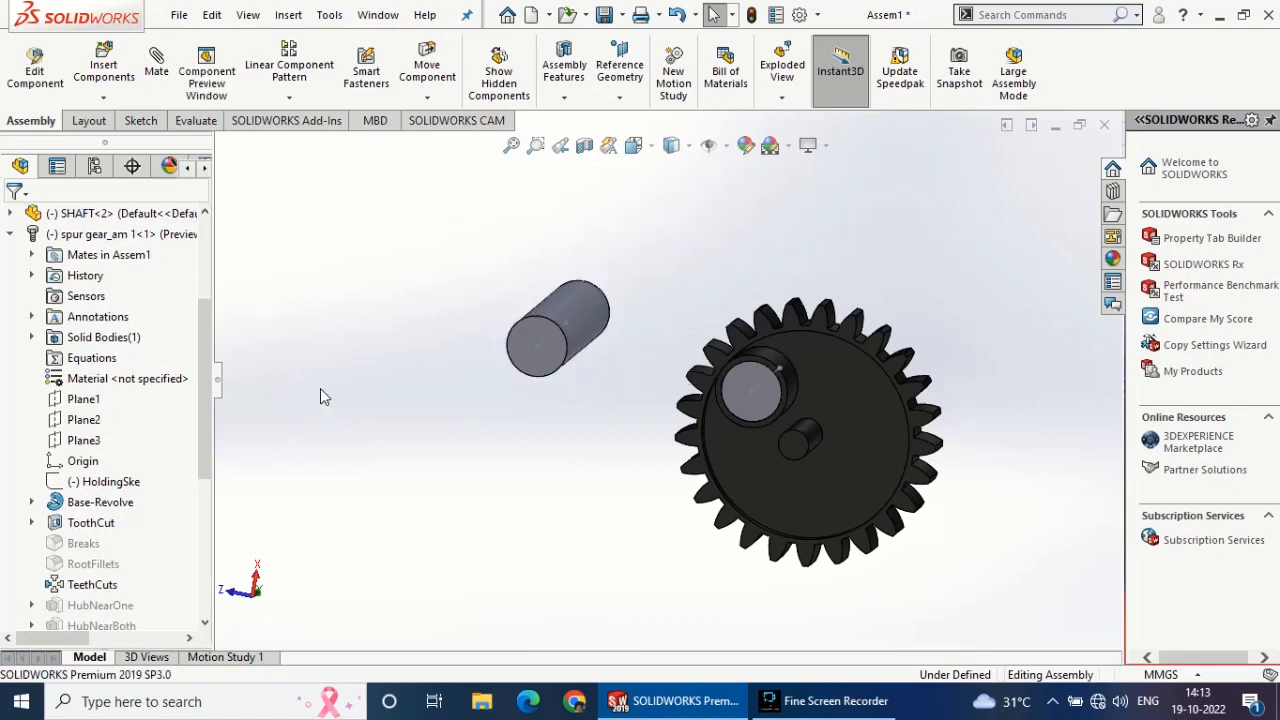
- Insert the spur gear_am 2 part, turn it about Y in 90-degree increments, and place it below the first SHAFT
{"action": "left_click", "coordinate": [103, 68]}
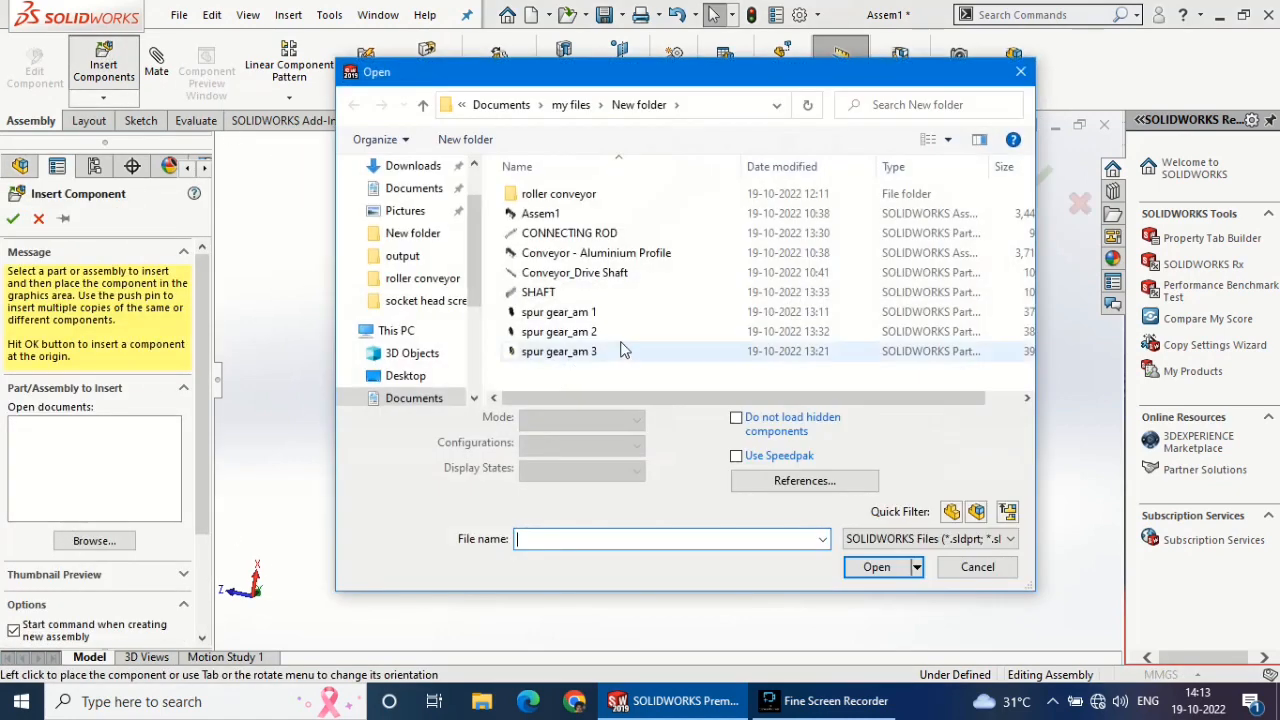
{"action": "left_click", "coordinate": [617, 341]}
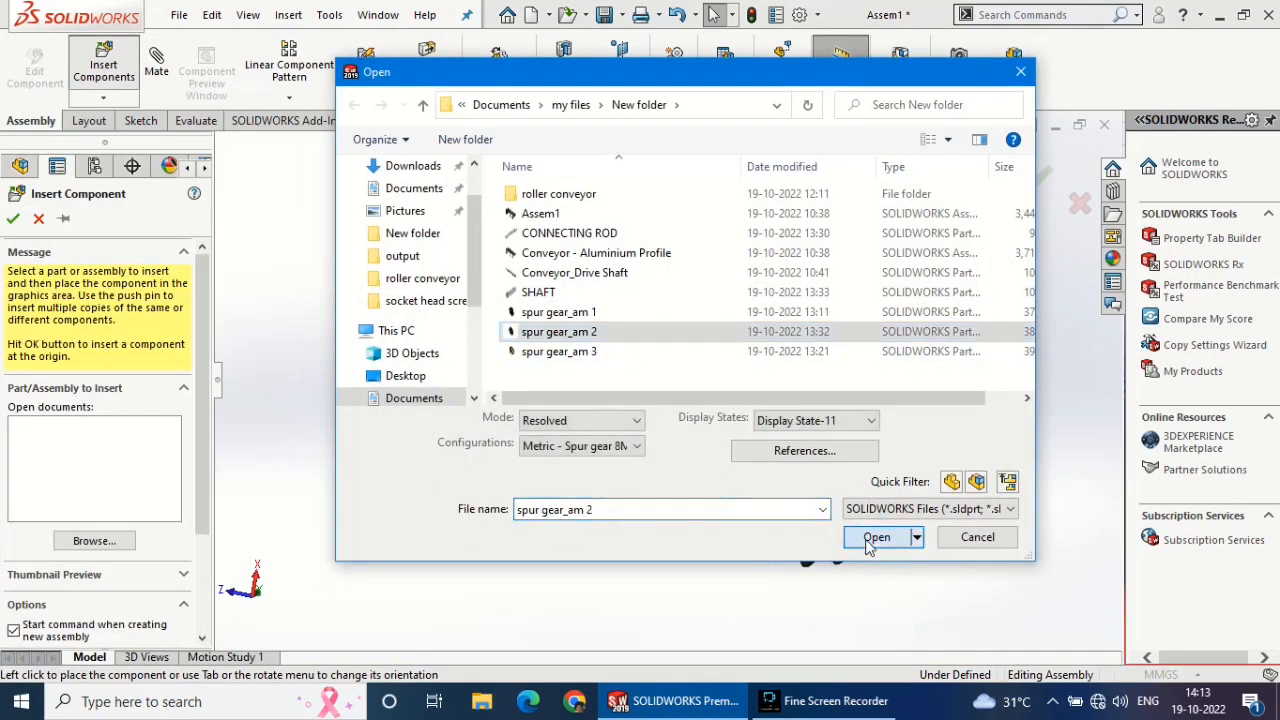
{"action": "left_click", "coordinate": [876, 566]}
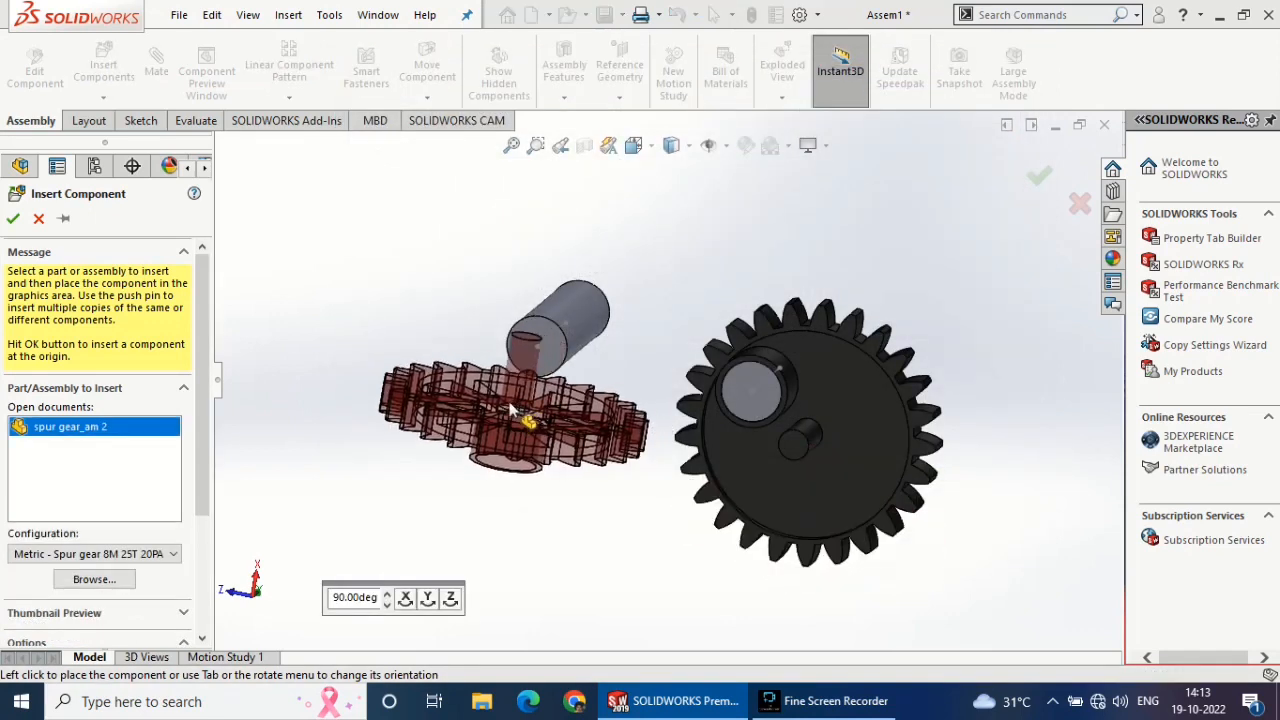
{"action": "left_click", "coordinate": [428, 597]}
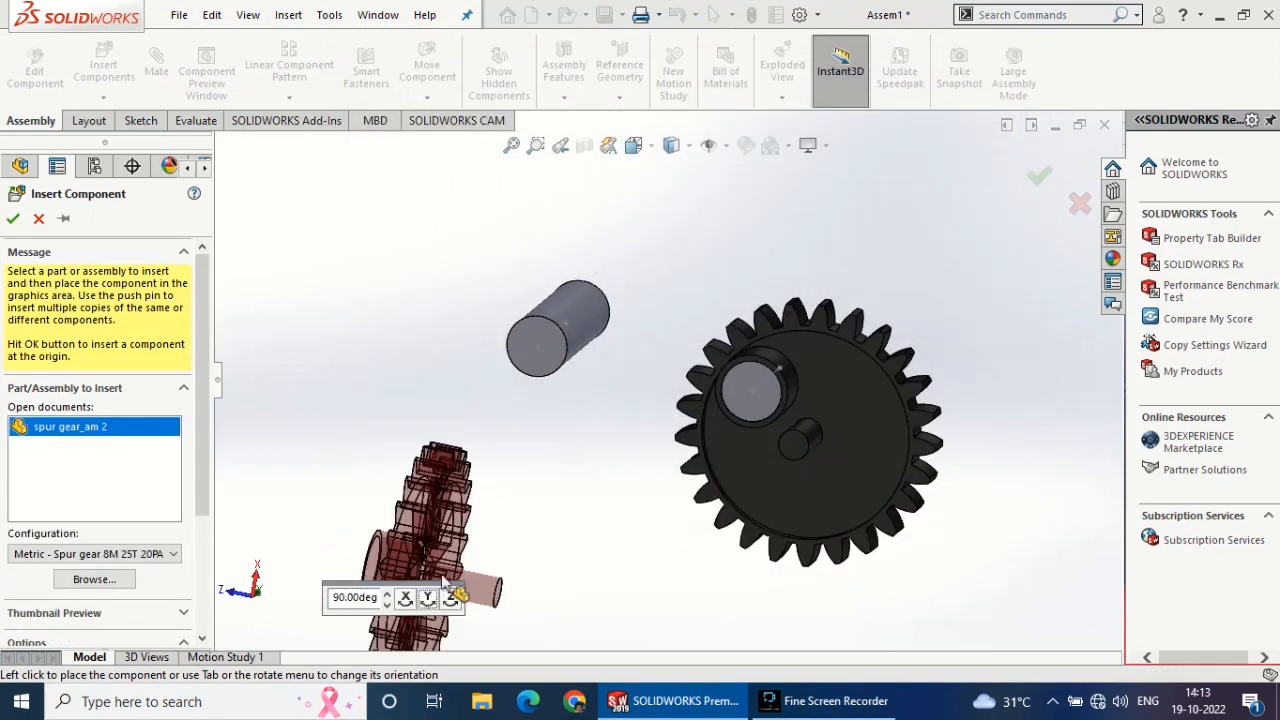
{"action": "left_click", "coordinate": [428, 597]}
{"action": "left_click", "coordinate": [428, 597]}
{"action": "left_click", "coordinate": [428, 597]}
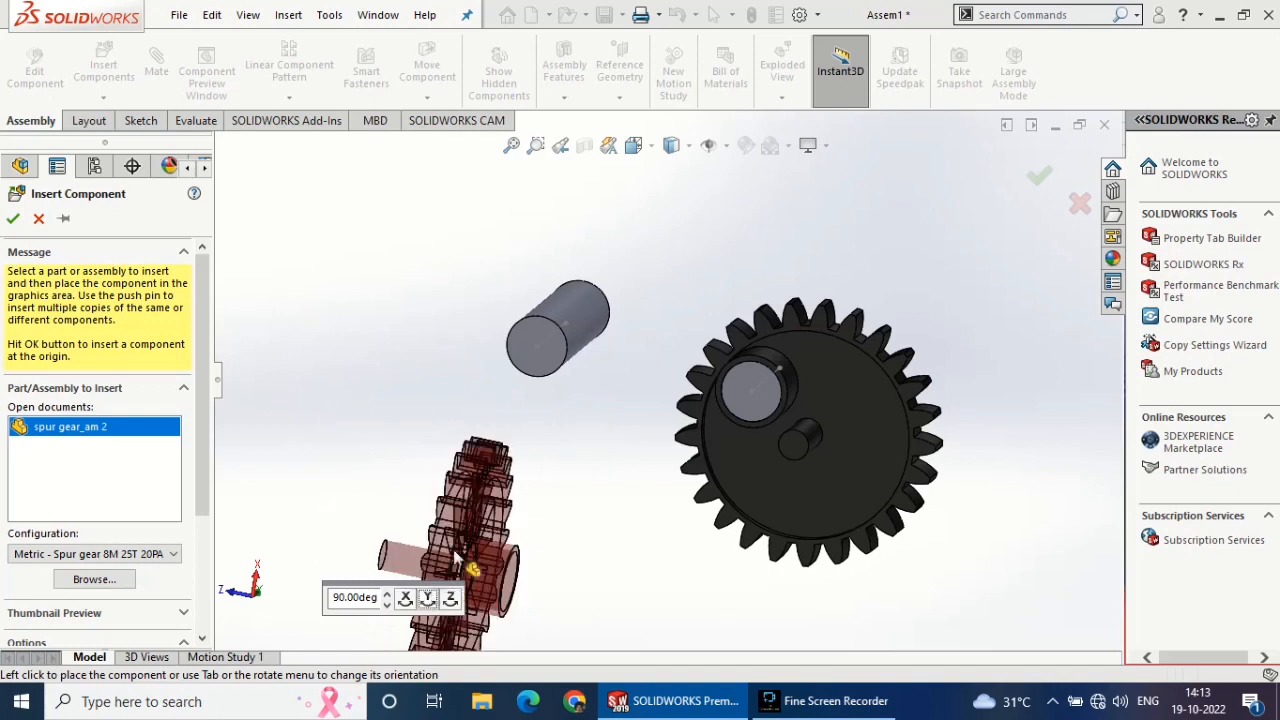
{"action": "left_click", "coordinate": [452, 519]}
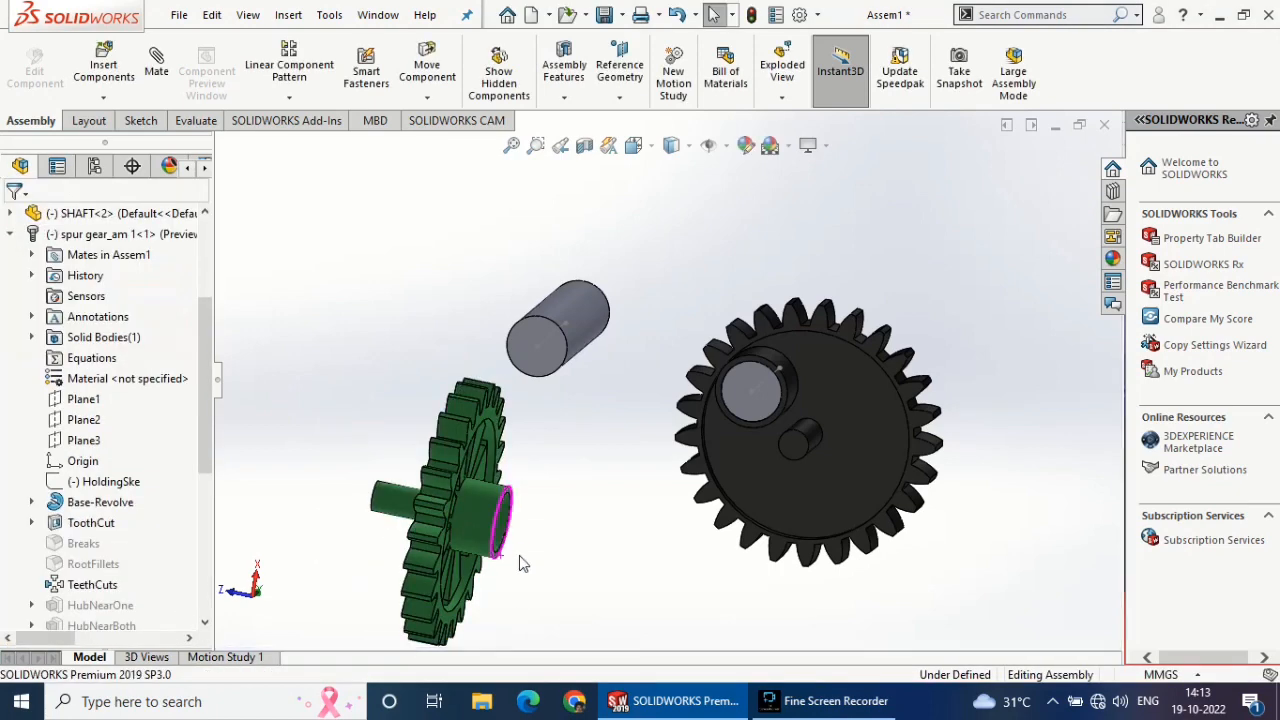
- Mate the green gear's hub bore concentric with the first SHAFT's cylindrical face, flipping the mate alignment
{"action": "middle_click_drag", "start_coordinate": [519, 556], "coordinate": [506, 547]}
{"action": "left_click", "coordinate": [503, 527]}
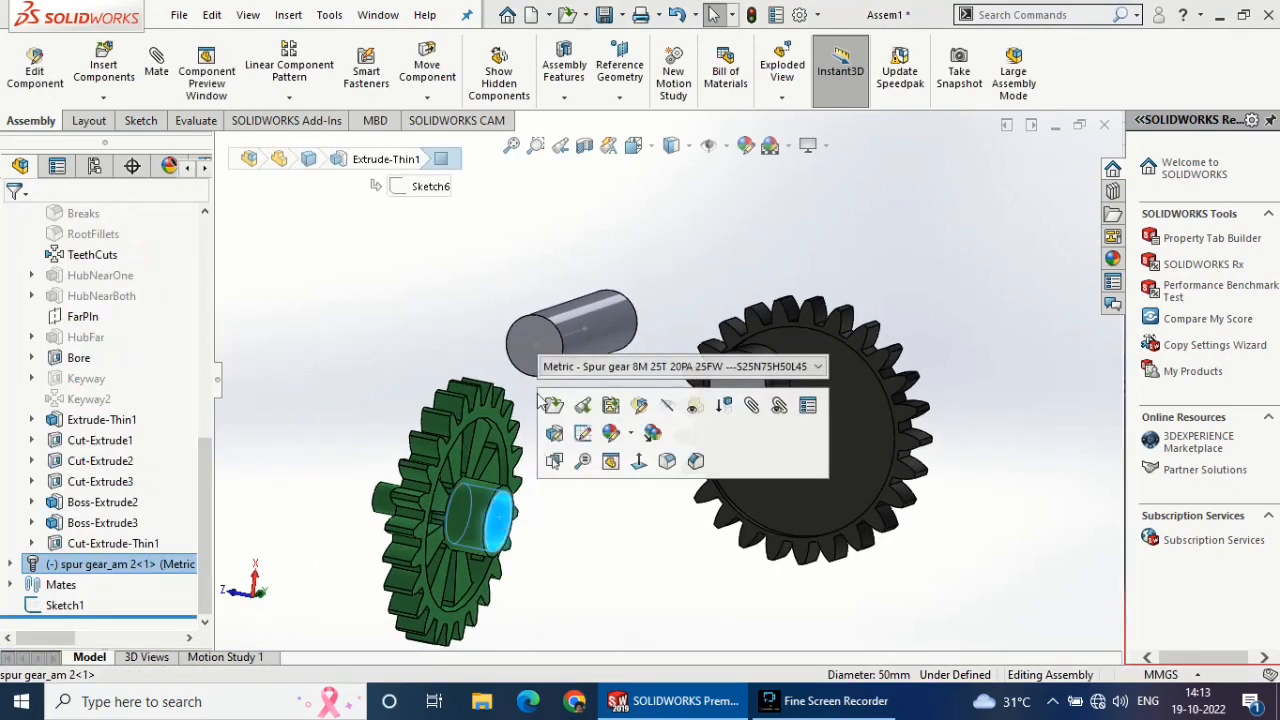
{"action": "left_click", "coordinate": [591, 334]}
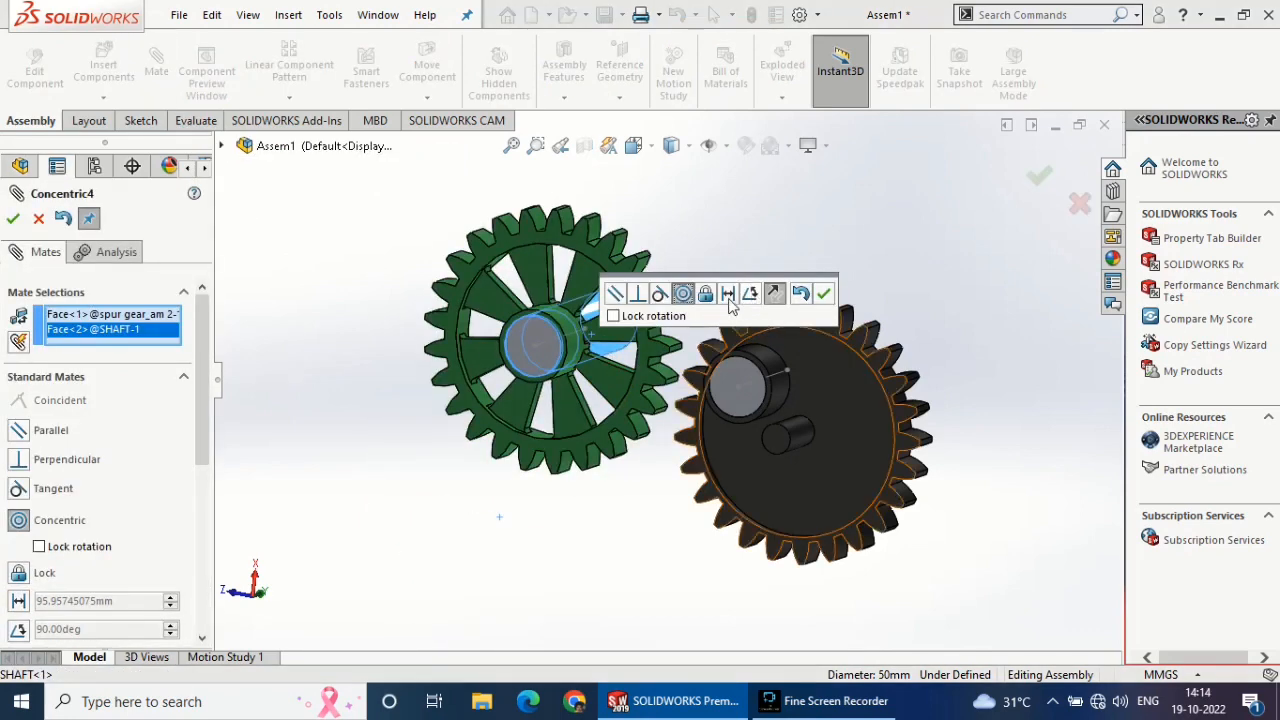
{"action": "left_click", "coordinate": [775, 294]}
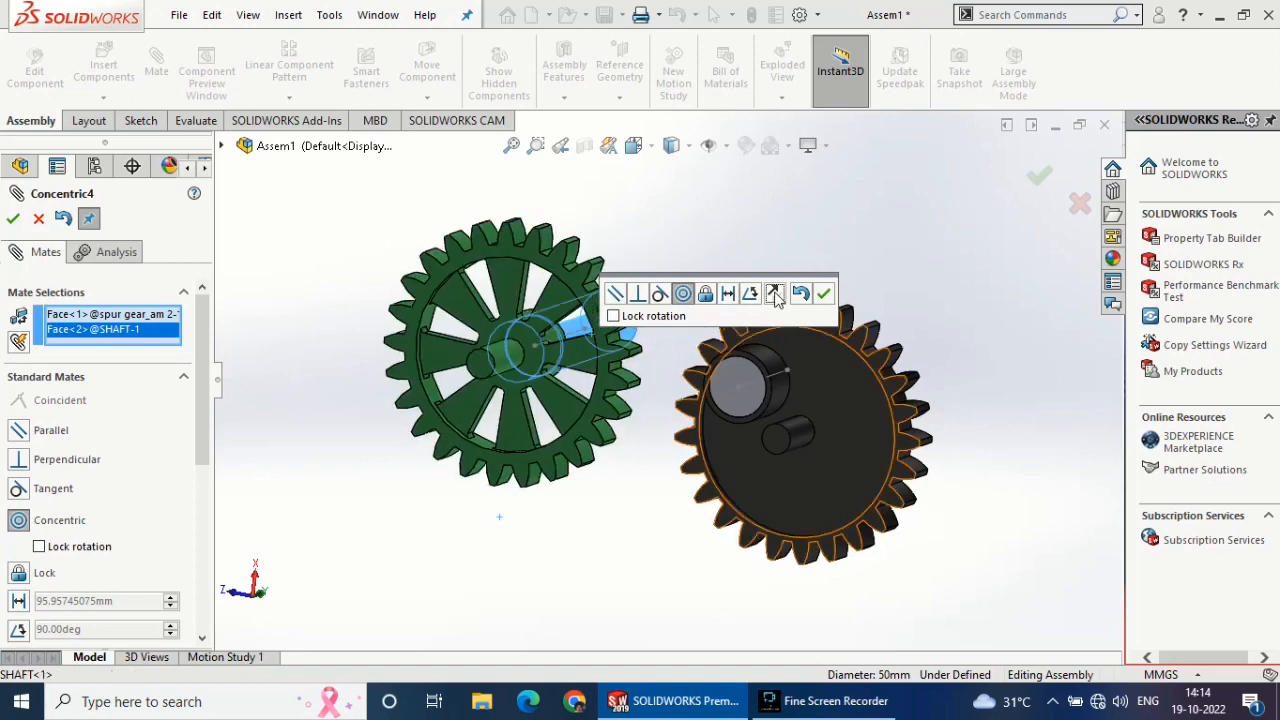
{"action": "left_click", "coordinate": [823, 294]}
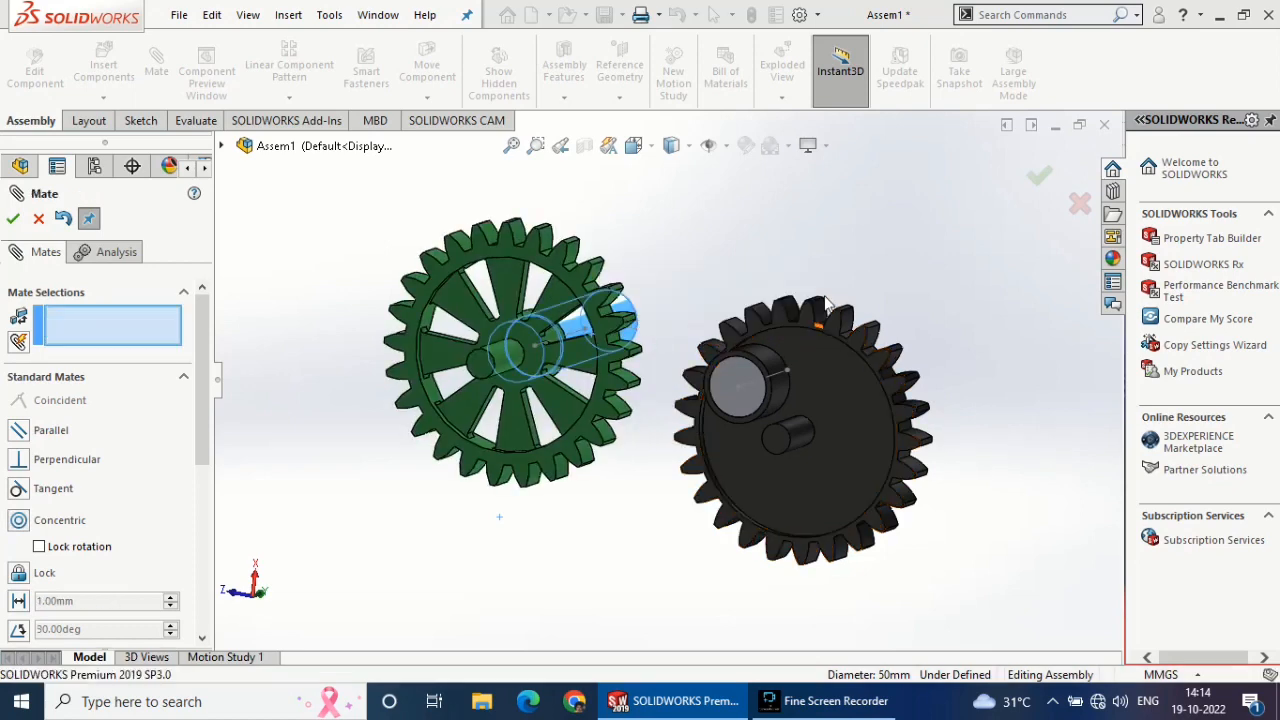
- Try to mate the front toothed faces of the black and green gears coincident
{"action": "middle_click_drag", "start_coordinate": [553, 468], "coordinate": [515, 492]}
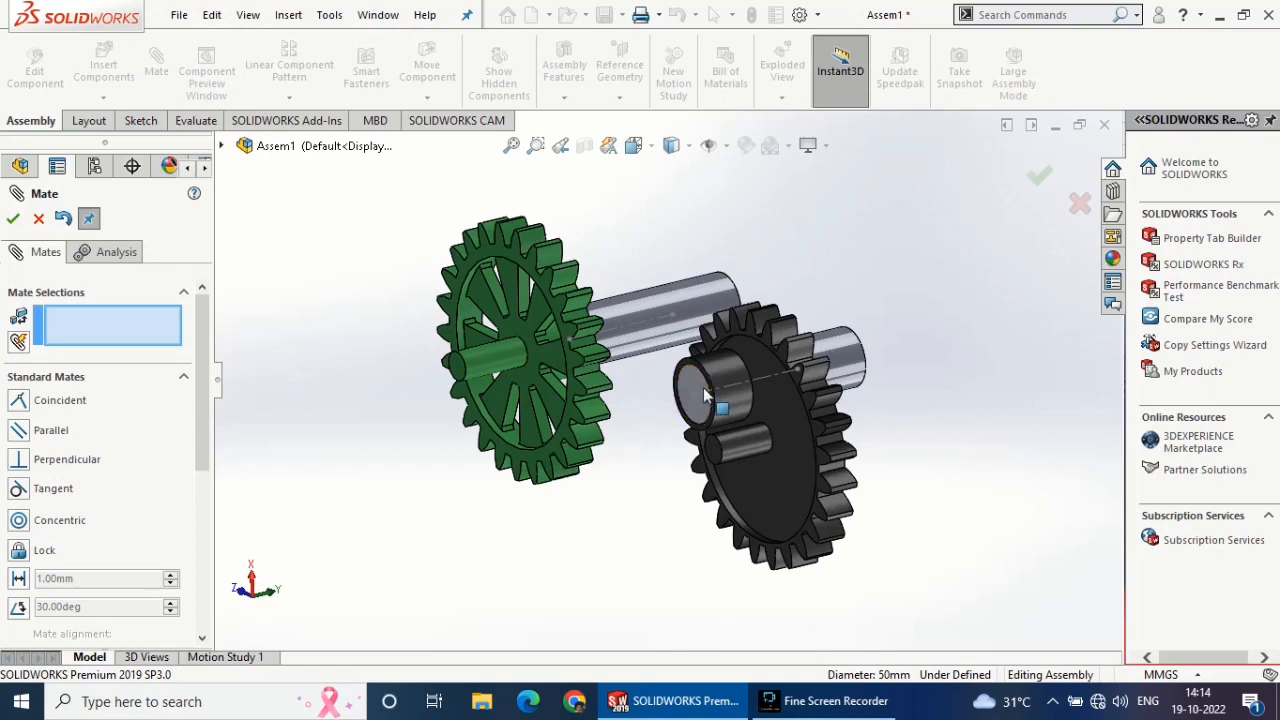
{"action": "middle_click_drag", "start_coordinate": [631, 383], "coordinate": [665, 420]}
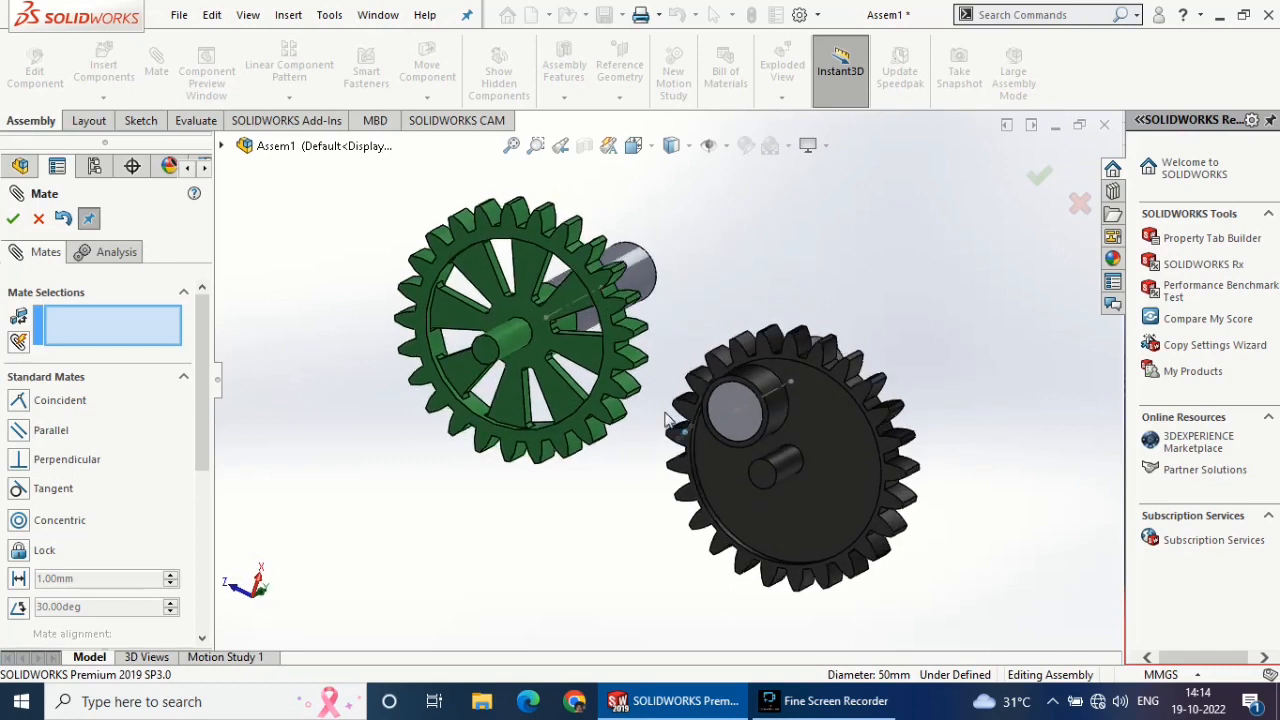
{"action": "left_click", "coordinate": [714, 372]}
{"action": "left_click", "coordinate": [620, 369]}
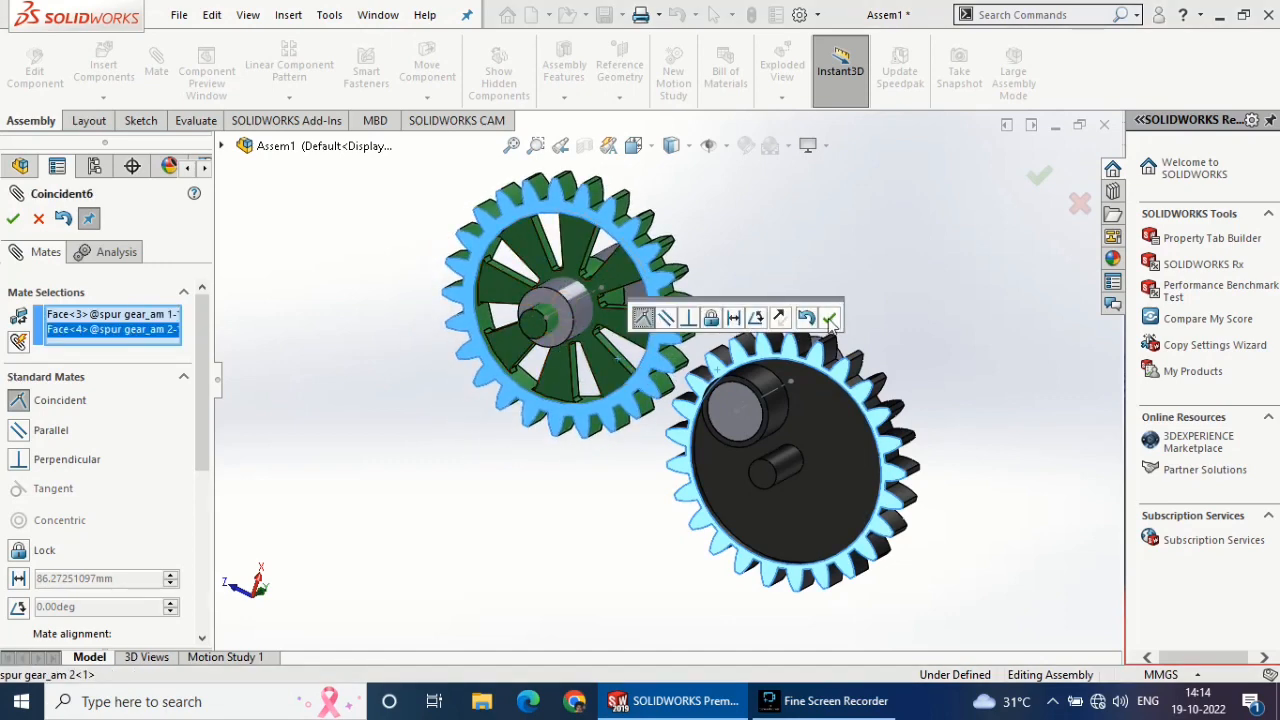
{"action": "left_click", "coordinate": [38, 218]}
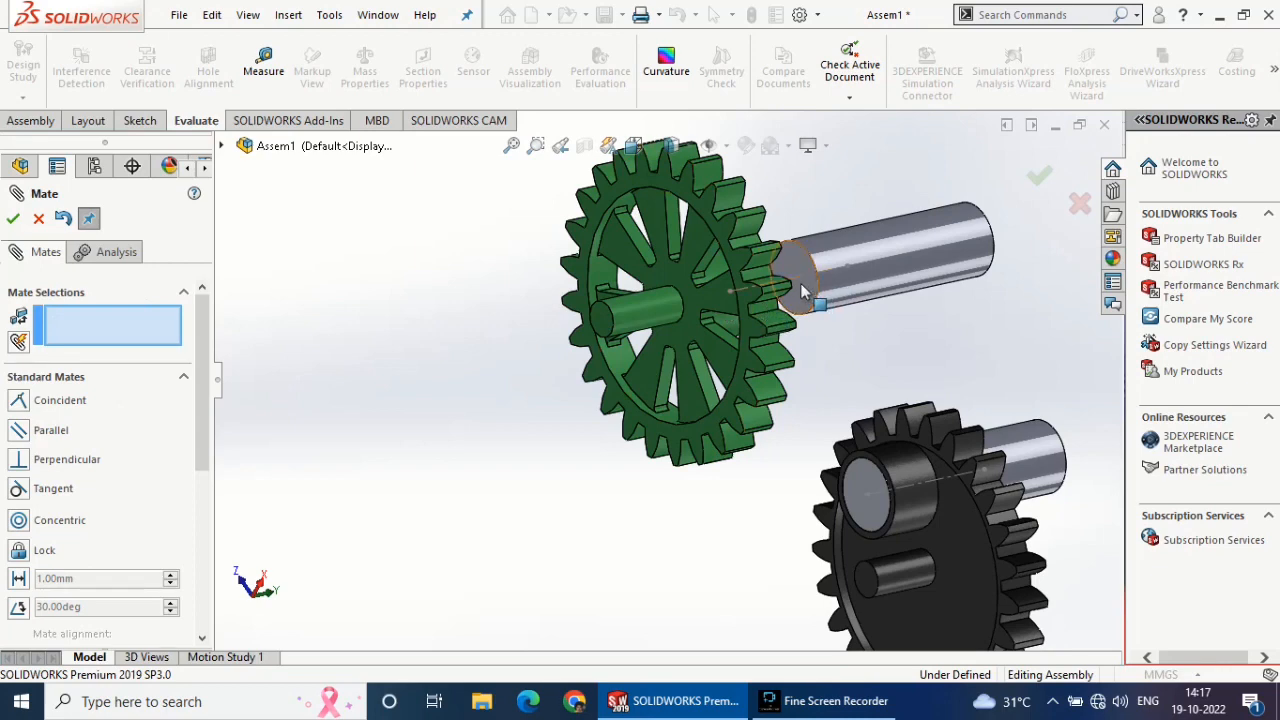
- Mate the green gear's front toothed face coincident with the black gear's front toothed face
{"action": "left_click", "coordinate": [765, 355]}
{"action": "left_click", "coordinate": [884, 440]}
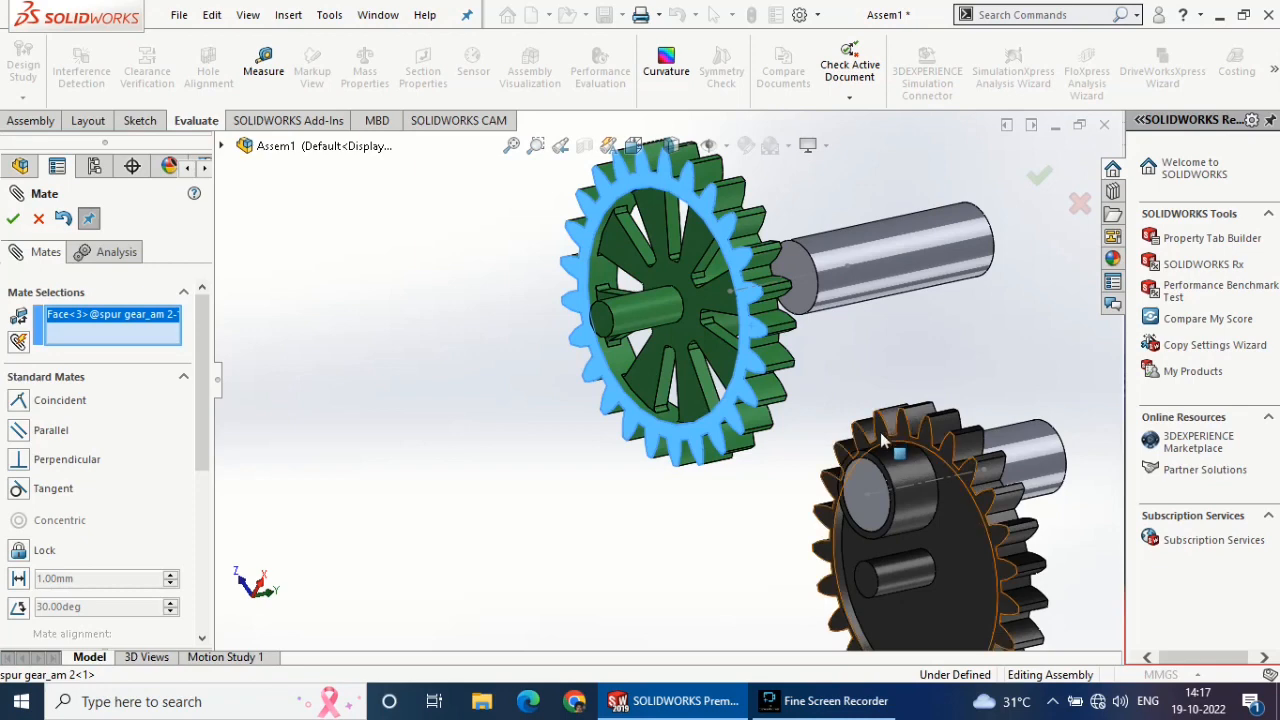
{"action": "left_click", "coordinate": [13, 219]}
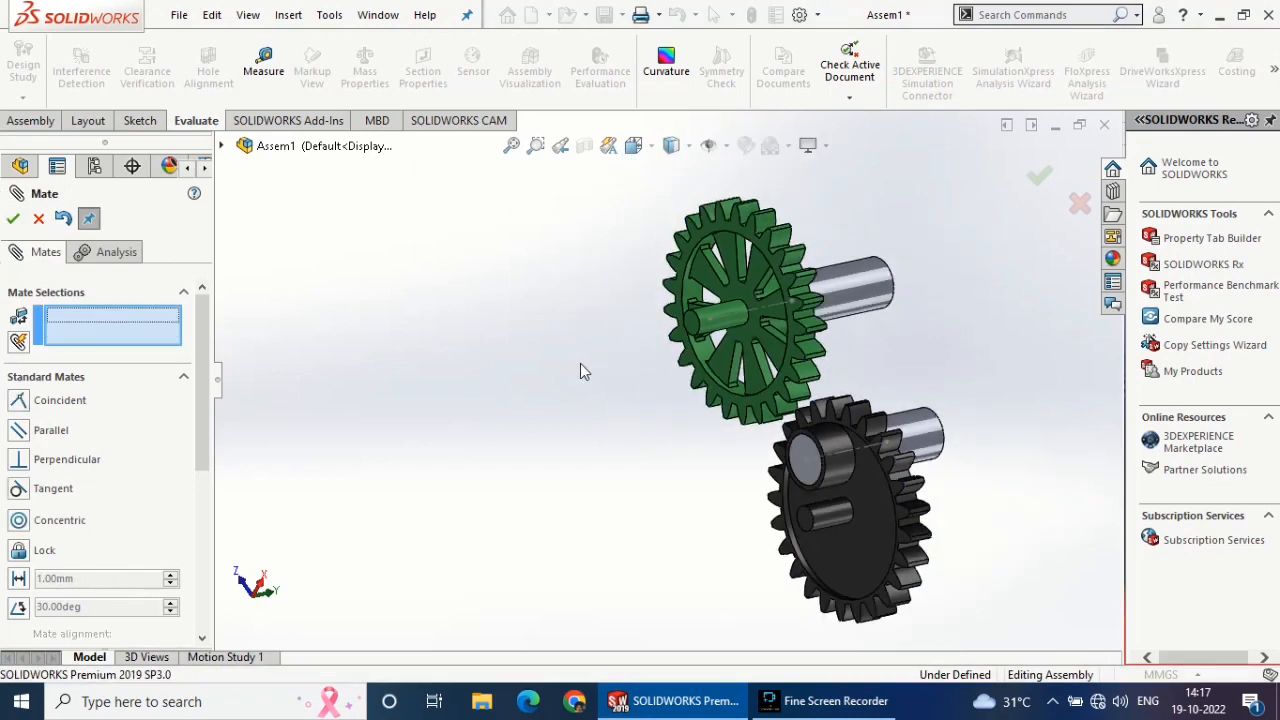
{"action": "mouse_move", "coordinate": [603, 381]}
{"action": "middle_mouse_down"}
{"action": "mouse_move", "coordinate": [640, 391]}
{"action": "mouse_move", "coordinate": [623, 385]}
{"action": "middle_mouse_up"}
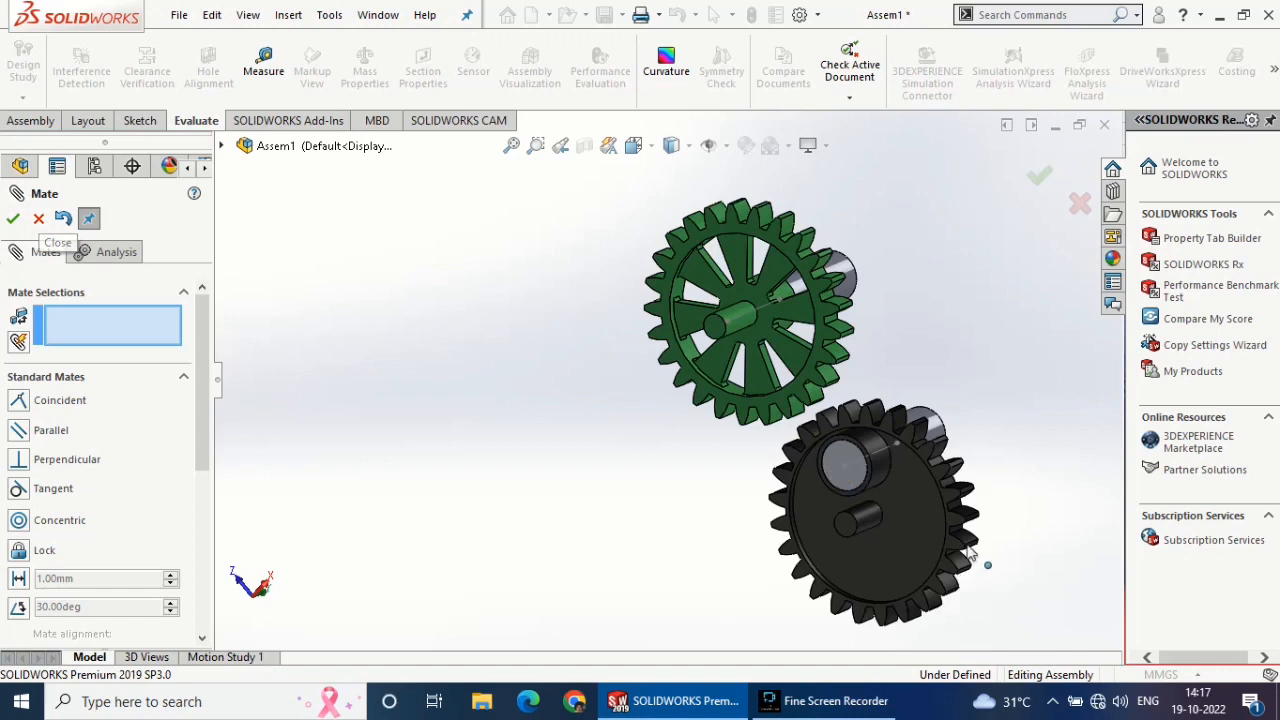
- Close the mate command and rotate the black gear about its shaft to check how it meets the green gear
{"action": "left_click_drag", "start_coordinate": [968, 550], "coordinate": [976, 519]}
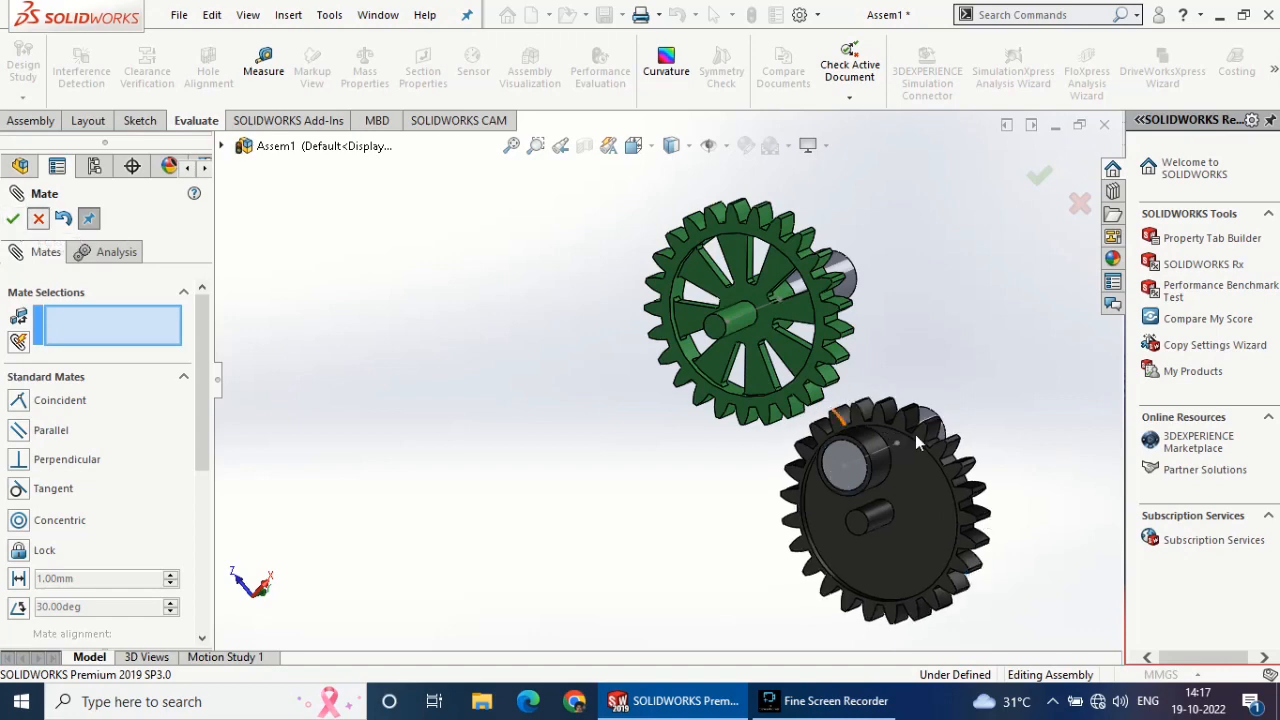
{"action": "key", "text": "Escape"}
{"action": "left_click", "coordinate": [966, 530]}
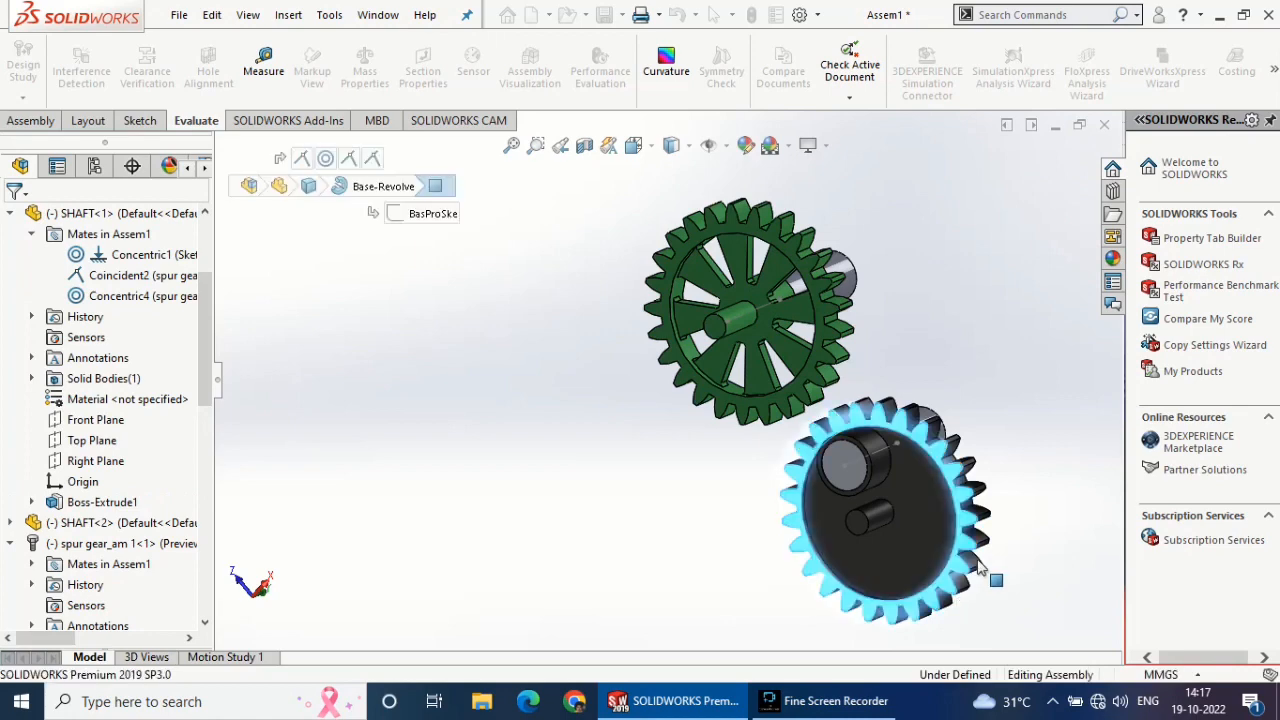
{"action": "left_click_drag", "start_coordinate": [980, 548], "coordinate": [865, 281]}
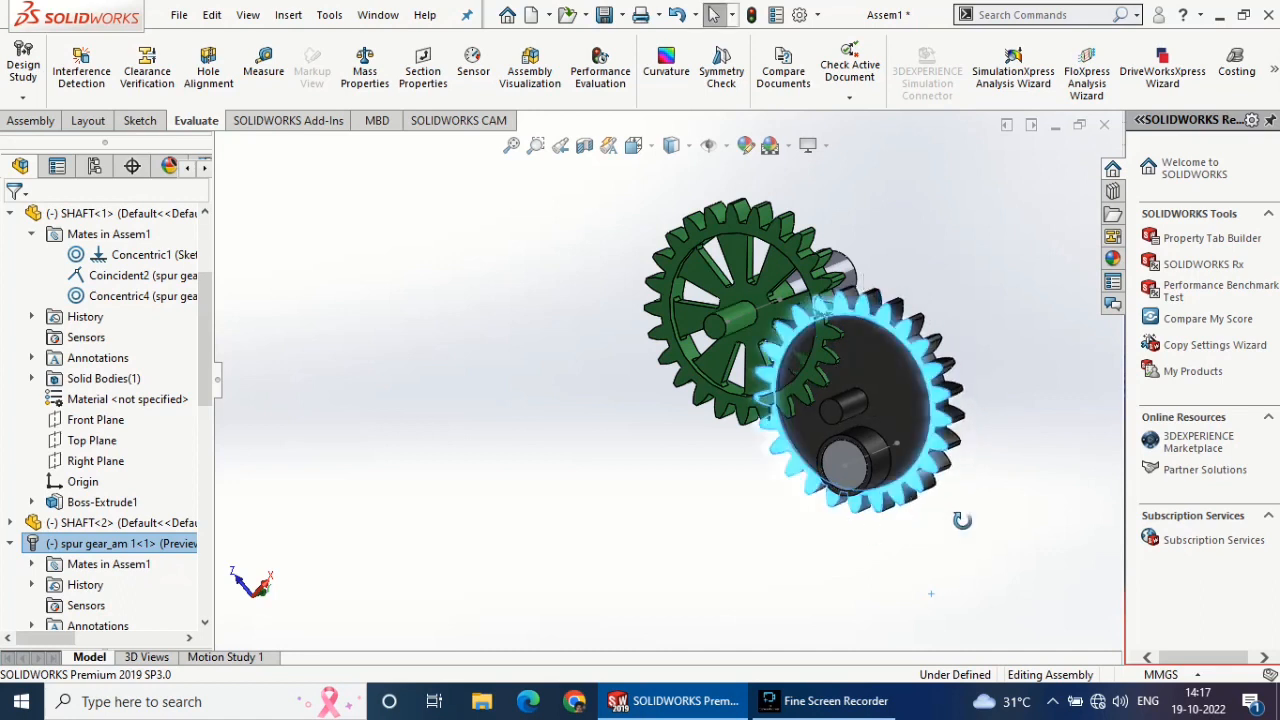
{"action": "middle_click_drag", "start_coordinate": [962, 520], "coordinate": [990, 515]}
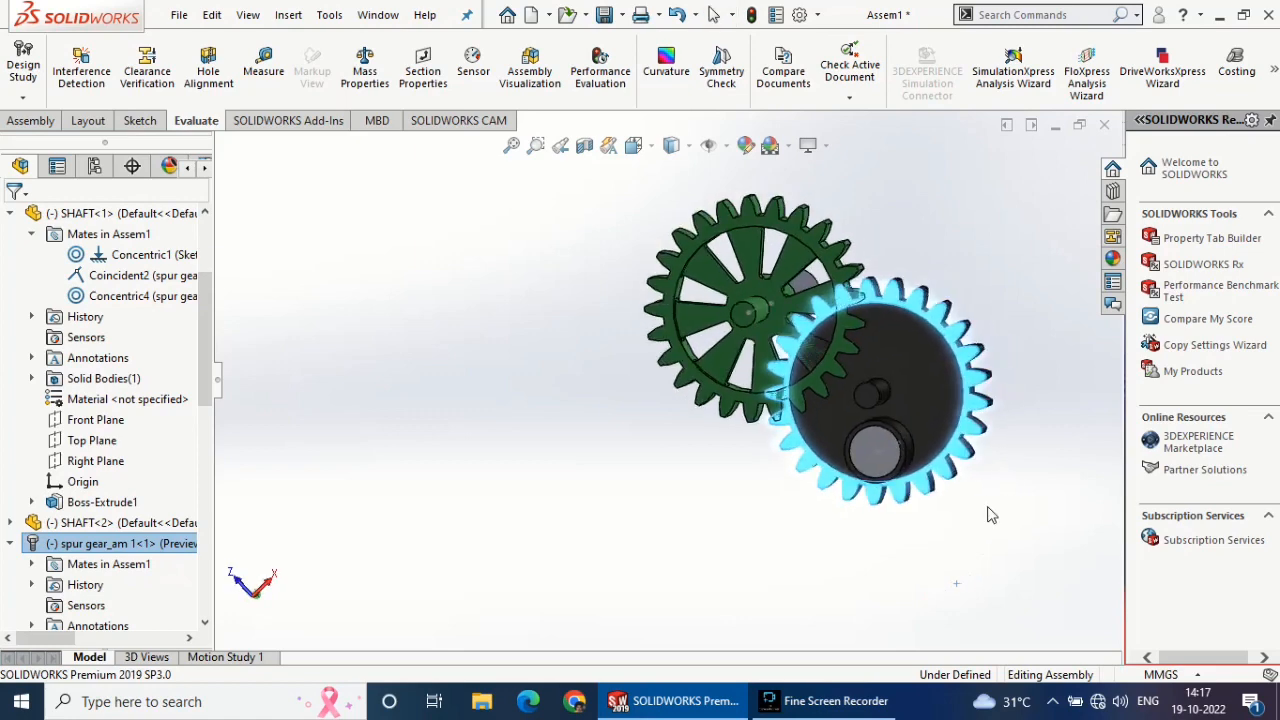
{"action": "left_click", "coordinate": [966, 415]}
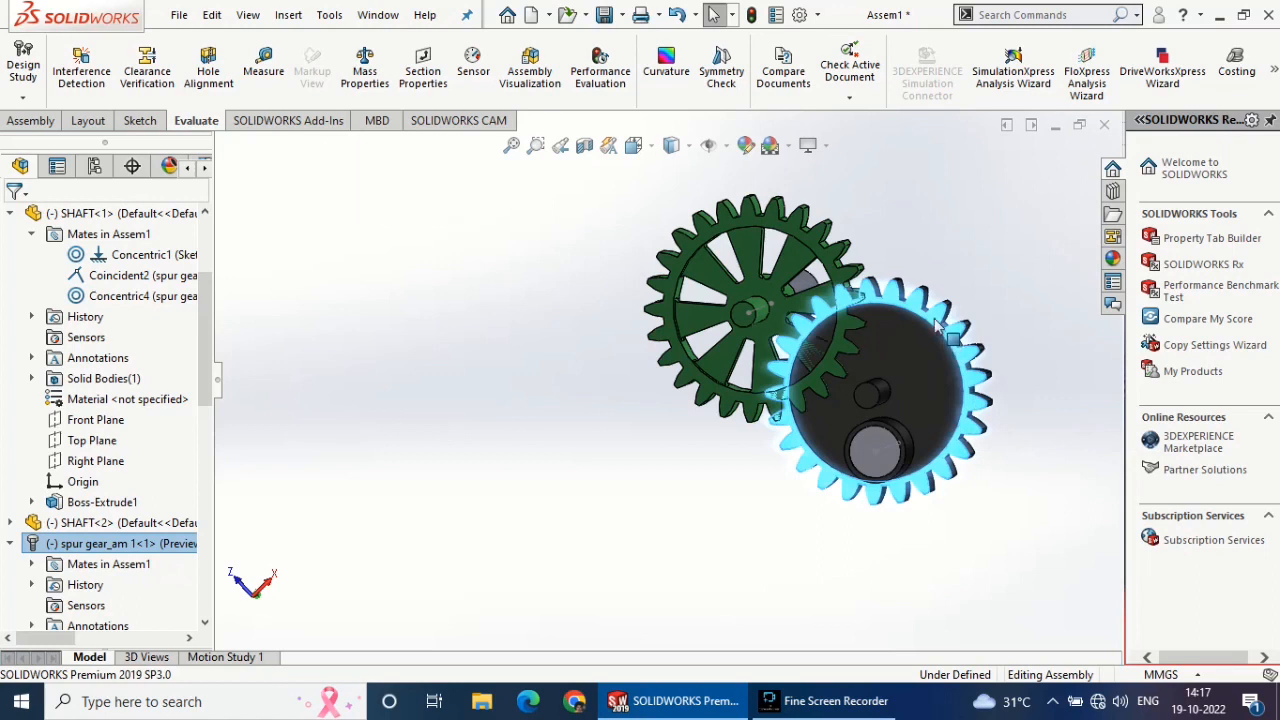
{"action": "left_click_drag", "start_coordinate": [940, 340], "coordinate": [836, 484]}
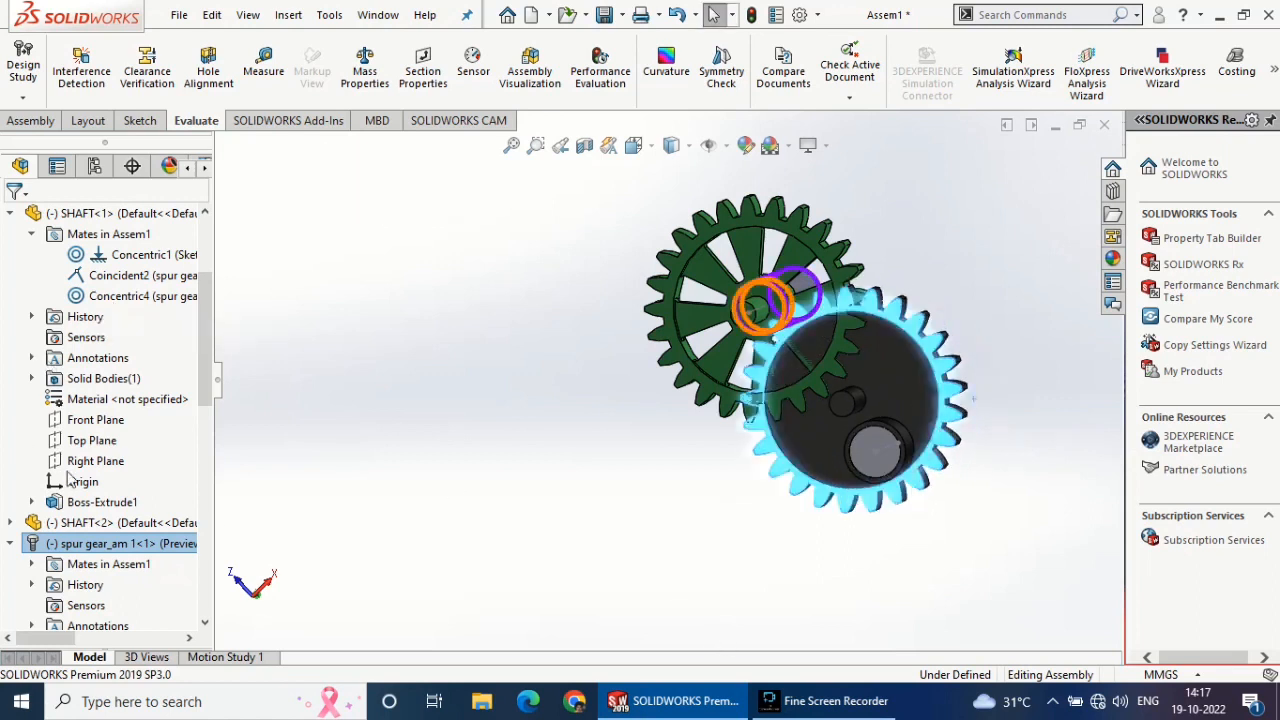
- Set the Sketch1 dimension between the two shaft axes to 250 mm
{"action": "left_click", "coordinate": [10, 214]}
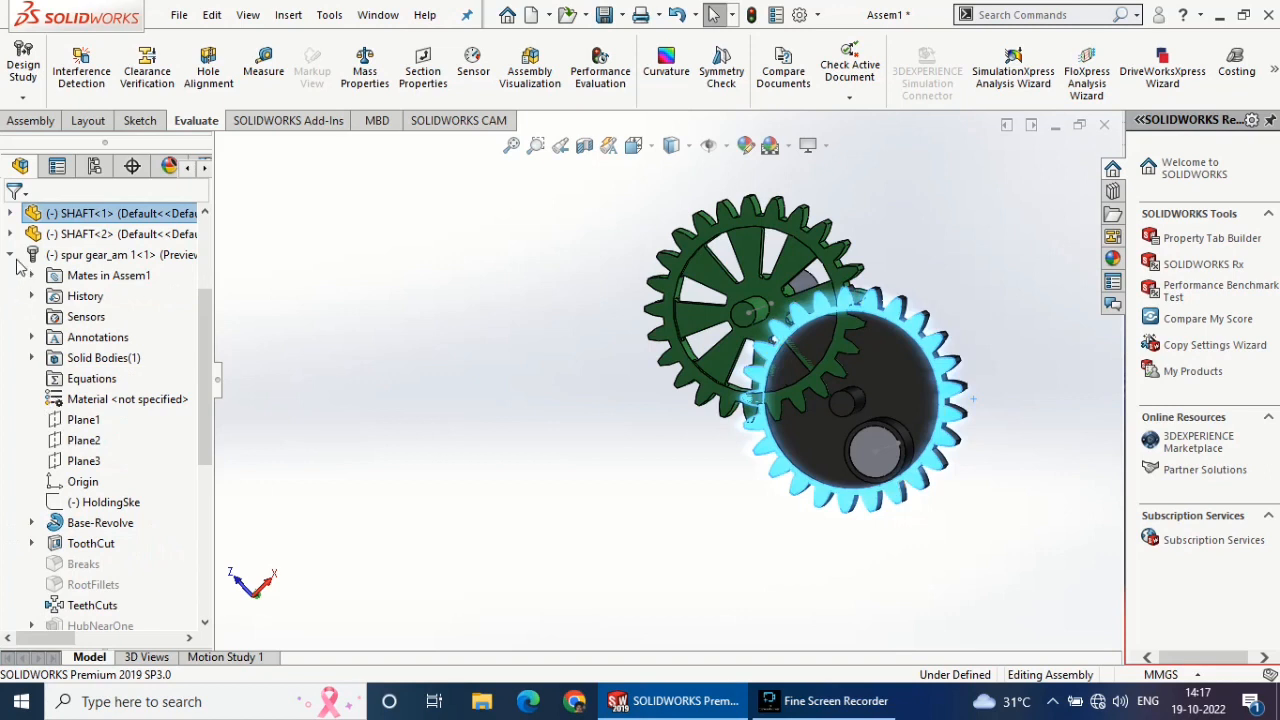
{"action": "left_click", "coordinate": [10, 255]}
{"action": "left_click", "coordinate": [66, 482]}
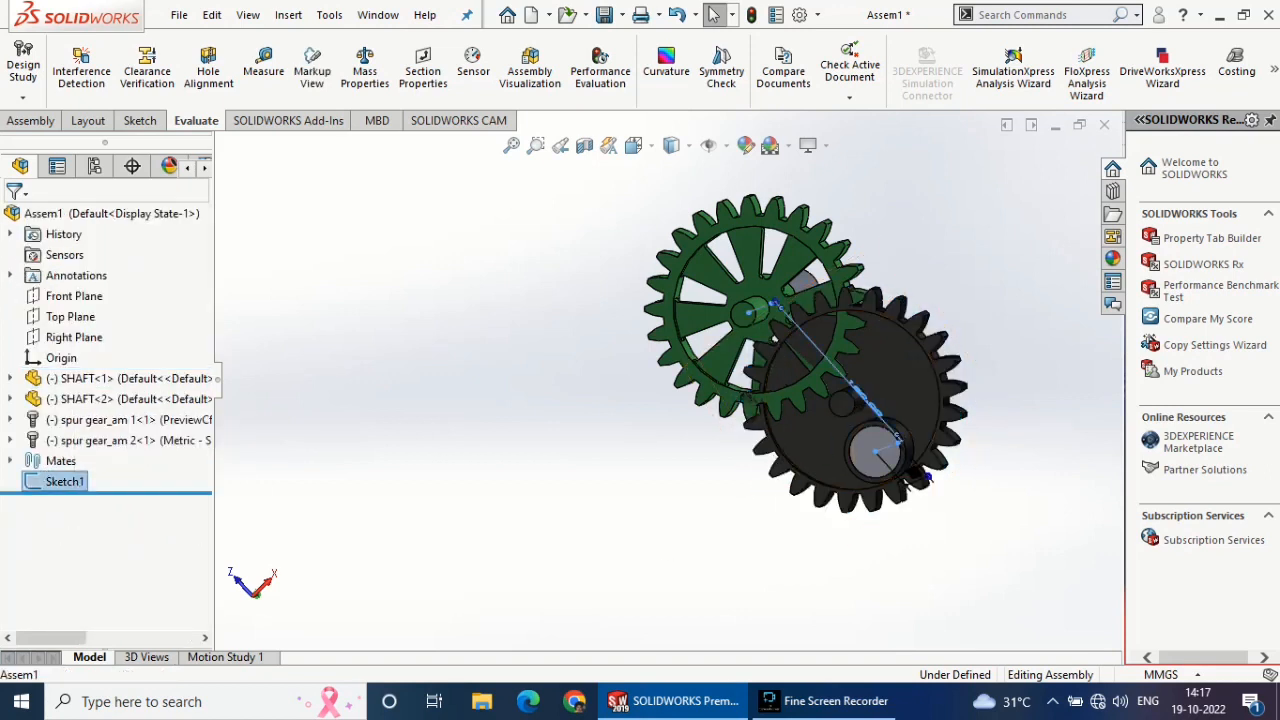
{"action": "double_click", "coordinate": [862, 392]}
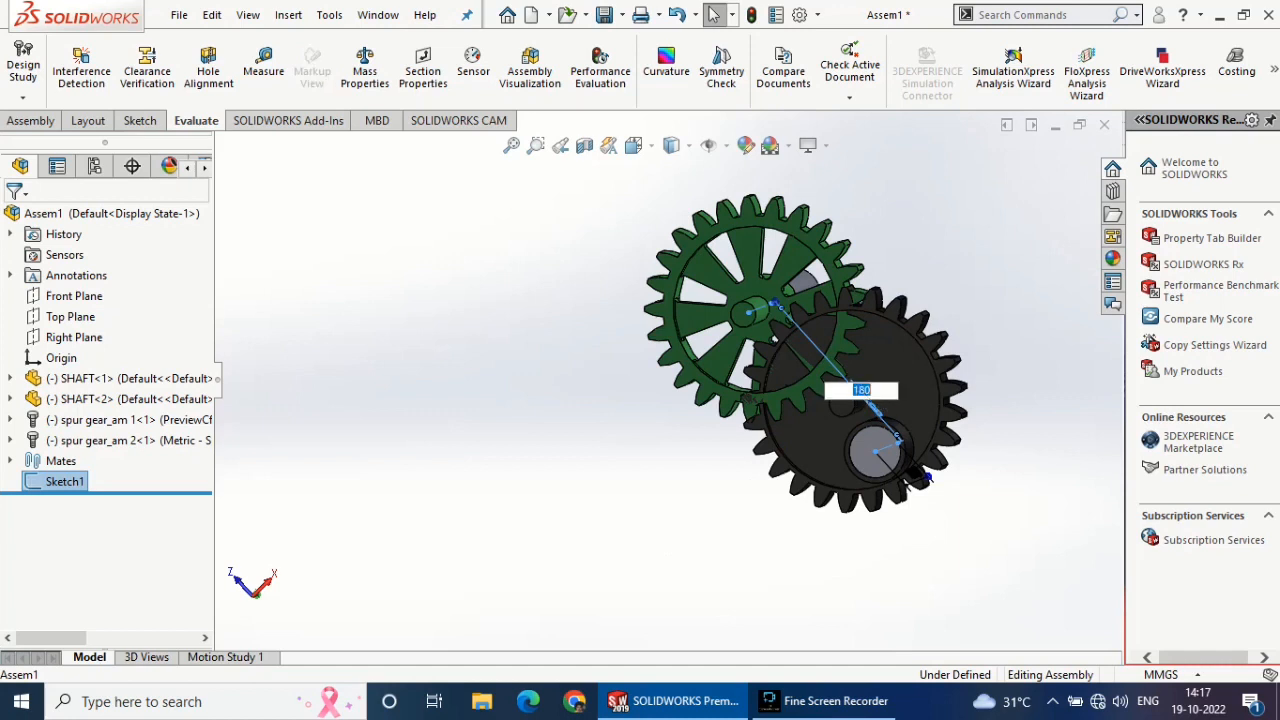
{"action": "type", "text": "250"}
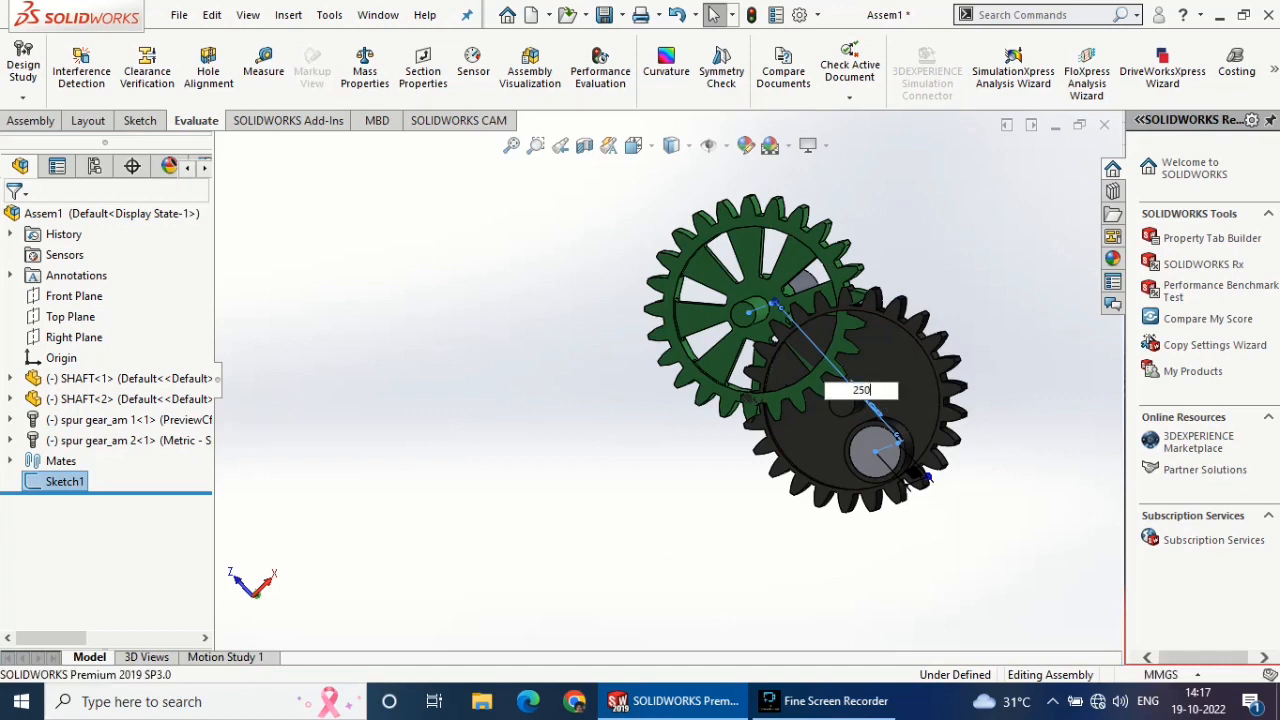
{"action": "key", "text": "Return"}
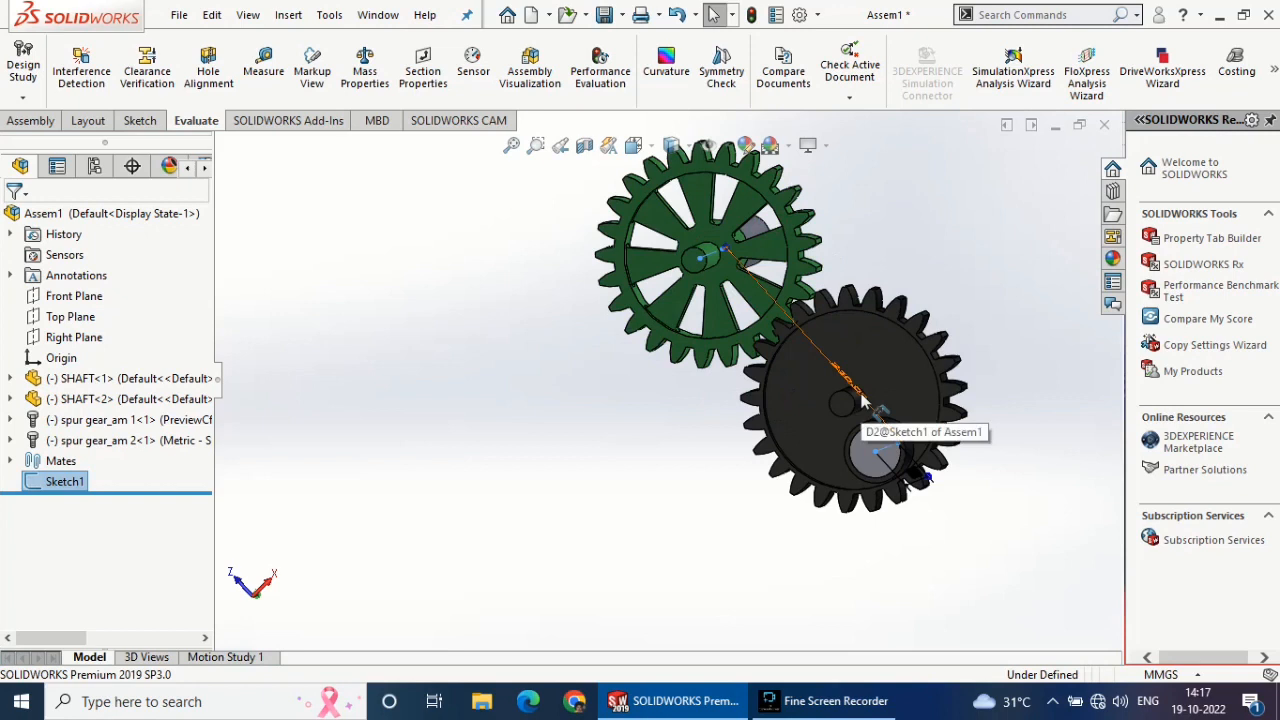
- Set the shaft-axis distance in Sketch1 to 280 mm
{"action": "scroll", "coordinate": [840, 342], "scroll_direction": "down", "scroll_amount": 2}
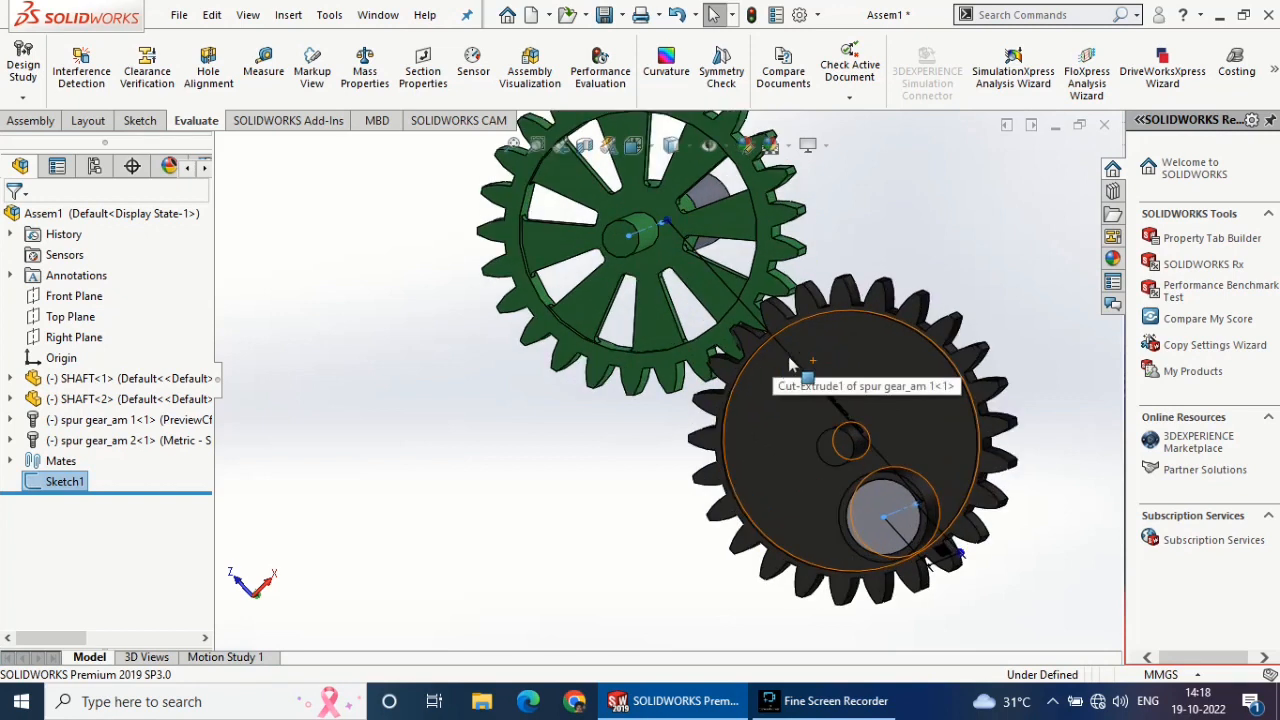
{"action": "left_click", "coordinate": [853, 411]}
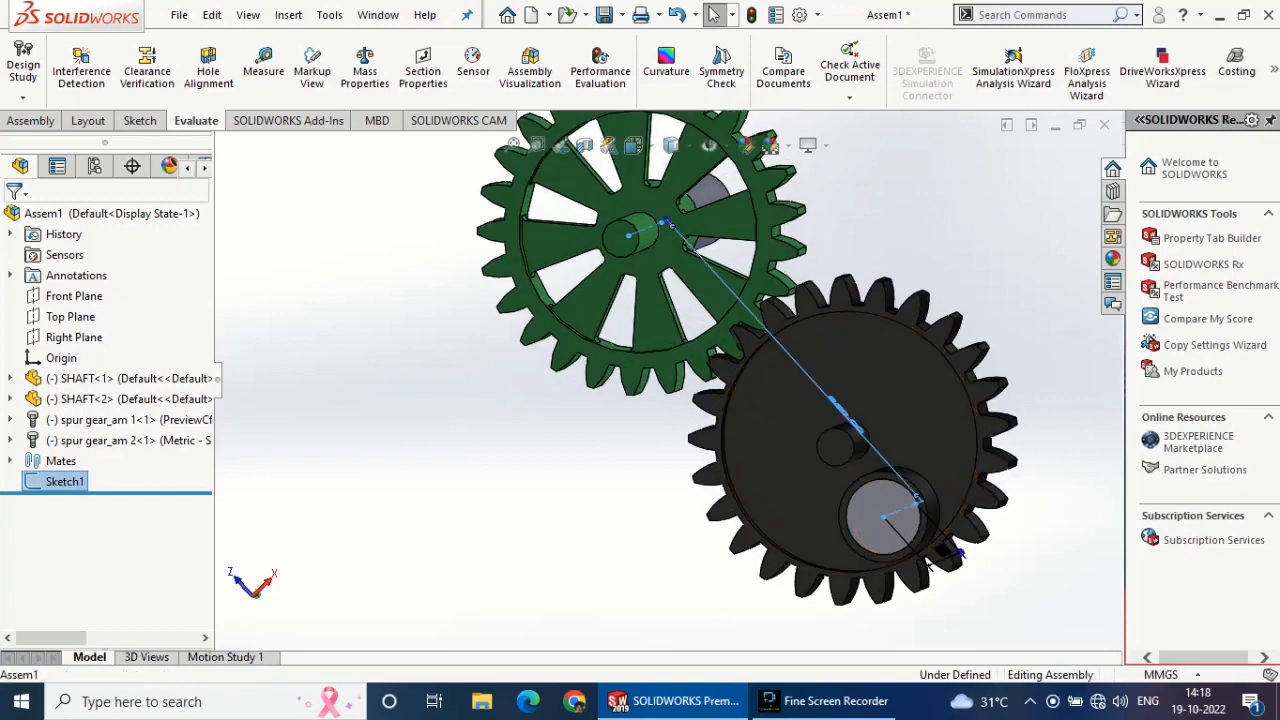
{"action": "left_click", "coordinate": [845, 418]}
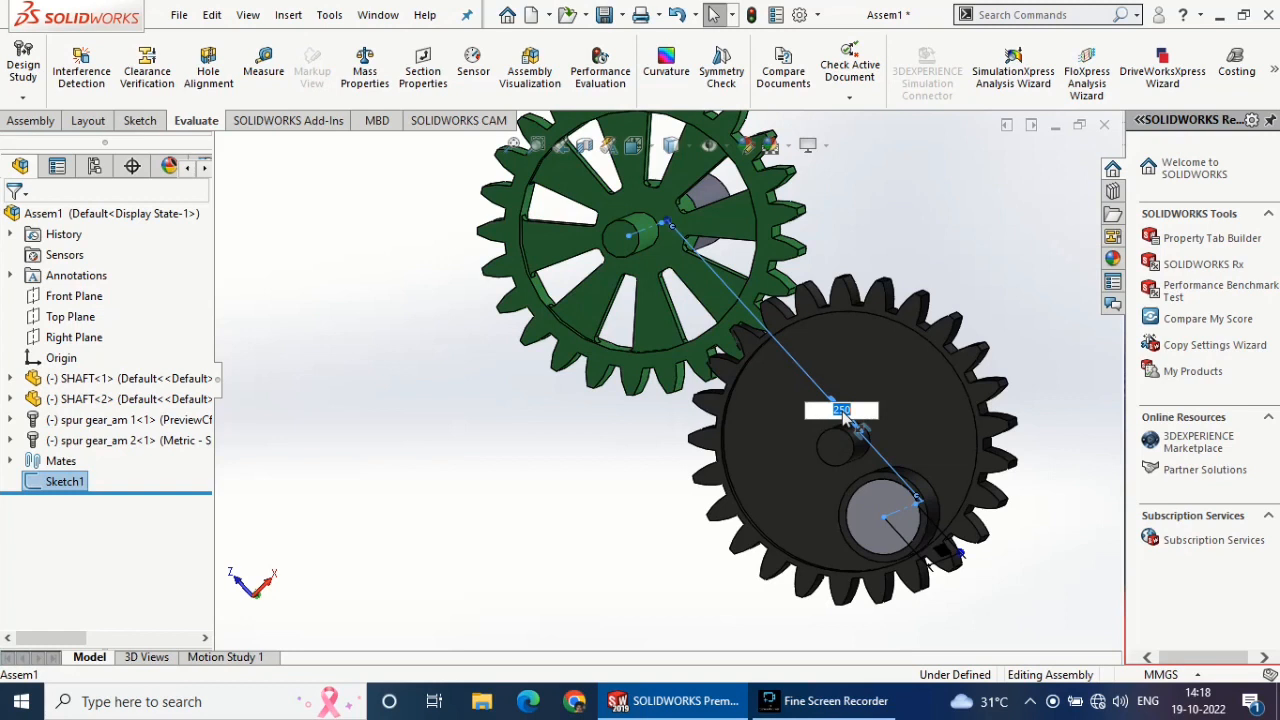
{"action": "type", "text": "280"}
{"action": "key", "text": "Return"}
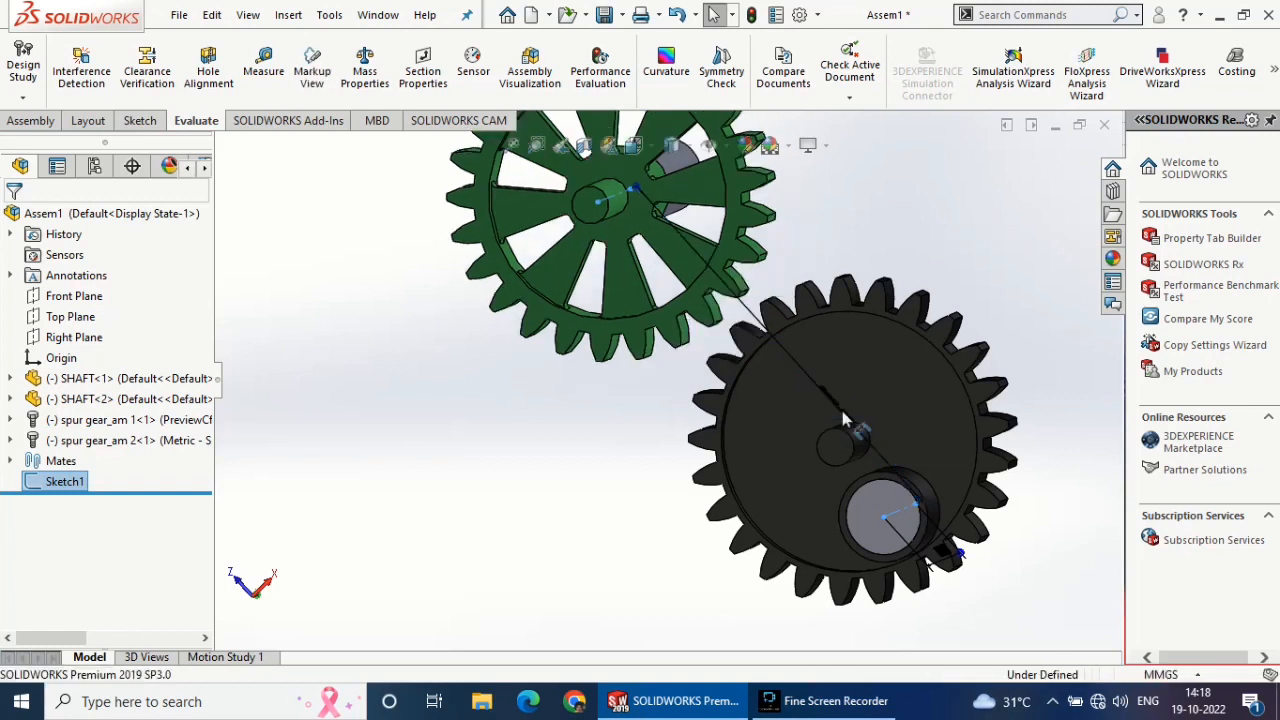
{"action": "left_click", "coordinate": [515, 511]}
{"action": "scroll", "coordinate": [584, 506], "scroll_direction": "up", "scroll_amount": 3}
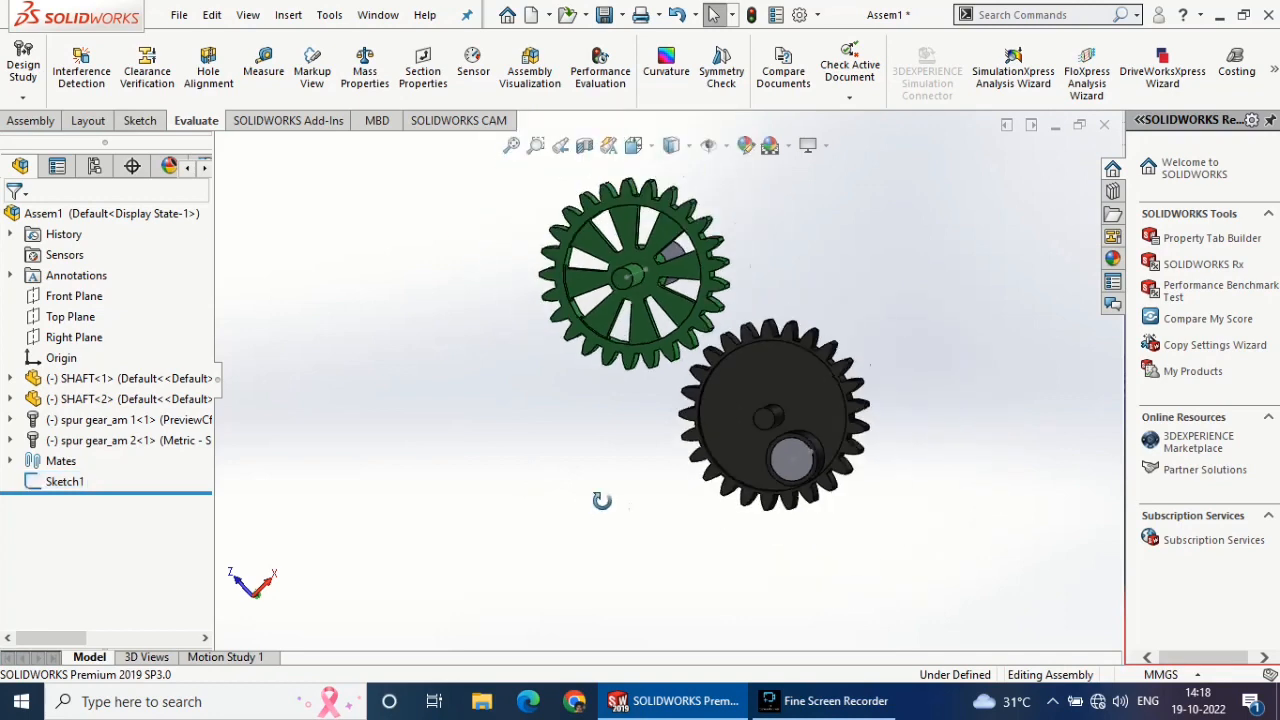
{"action": "middle_click_drag", "start_coordinate": [601, 500], "coordinate": [547, 576]}
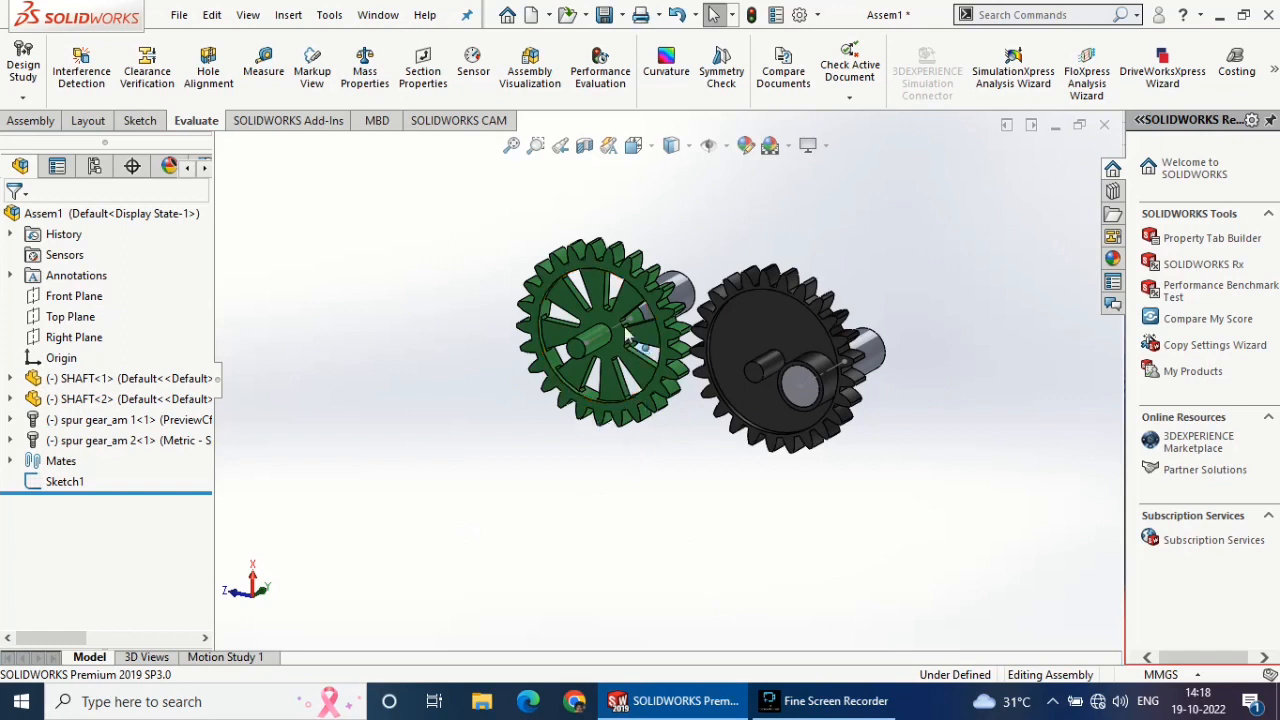
{"action": "scroll", "coordinate": [627, 337], "scroll_direction": "down", "scroll_amount": 1}
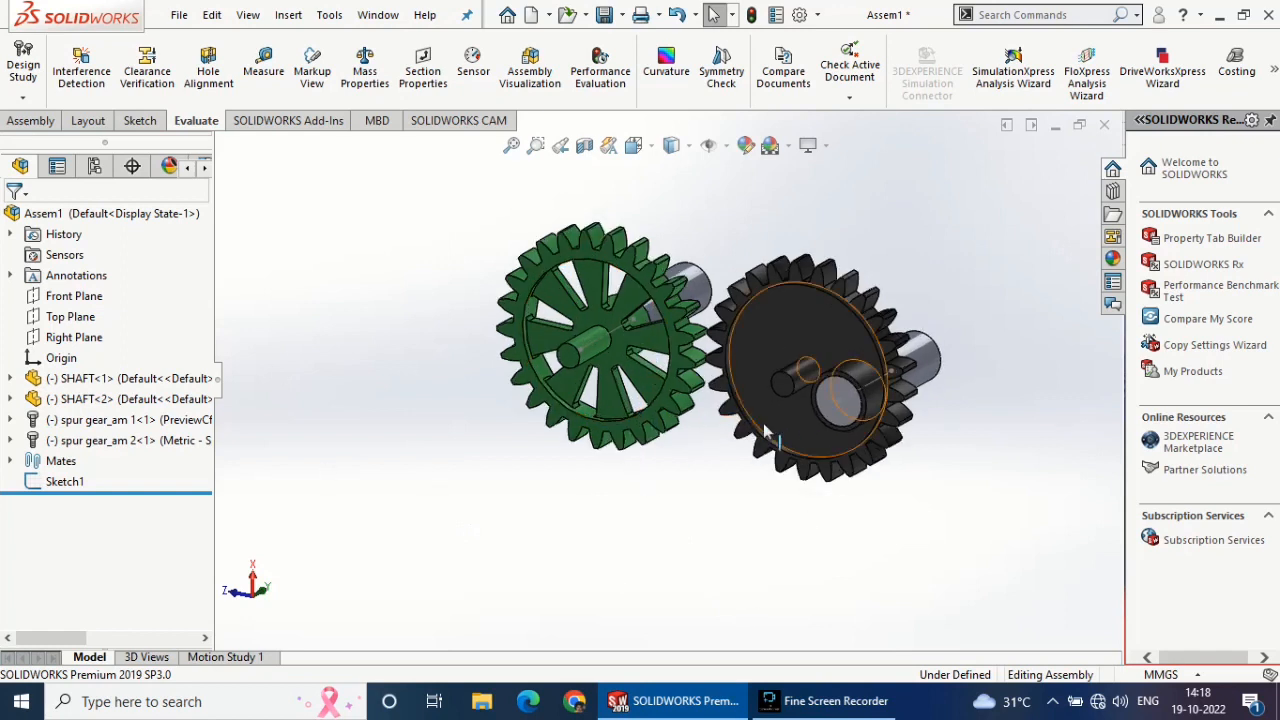
- Insert the CONNECTING ROD part, turn it in 90-degree increments until it stands upright, and place it beside the green gear
{"action": "left_click", "coordinate": [30, 120]}
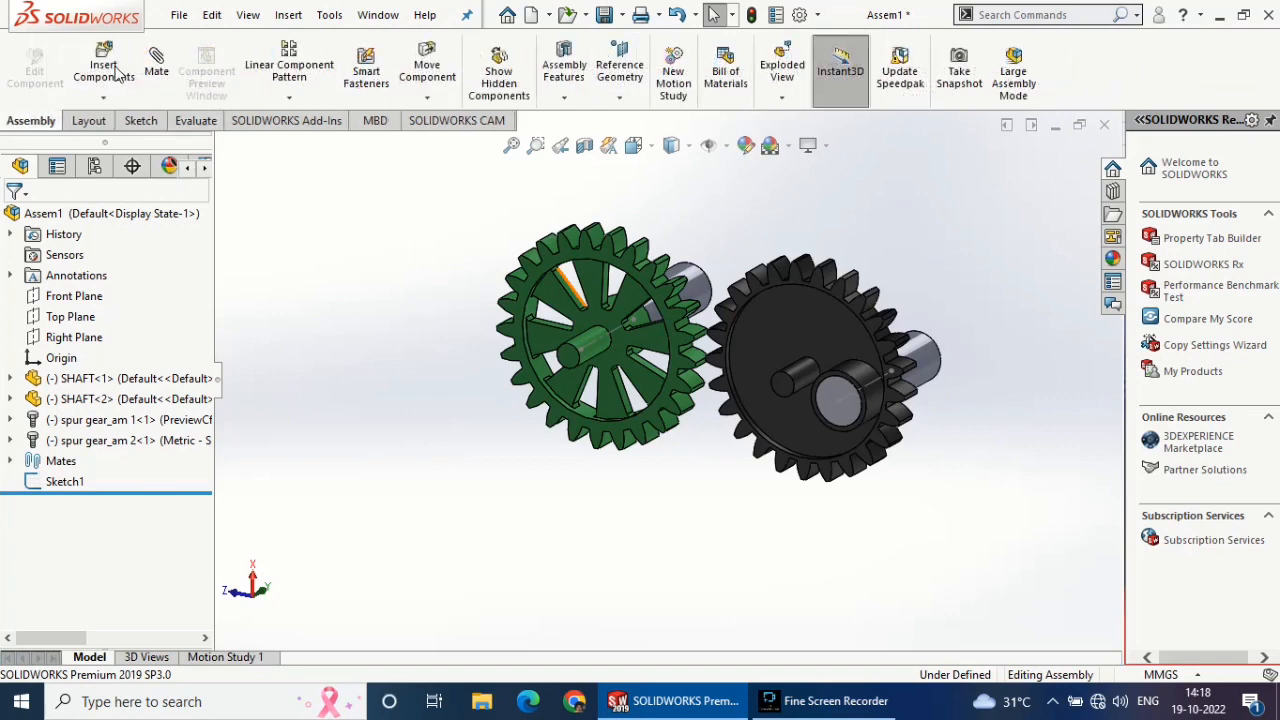
{"action": "left_click", "coordinate": [110, 76]}
{"action": "left_click", "coordinate": [113, 545]}
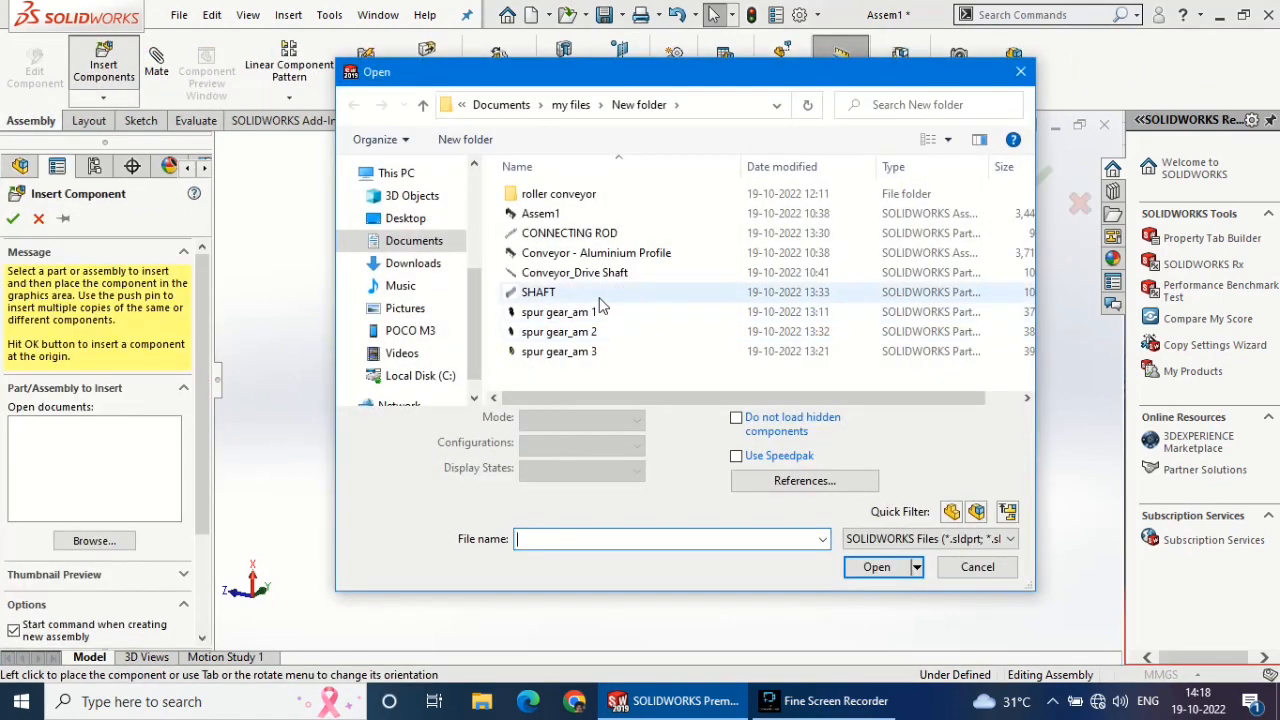
{"action": "left_click", "coordinate": [580, 233]}
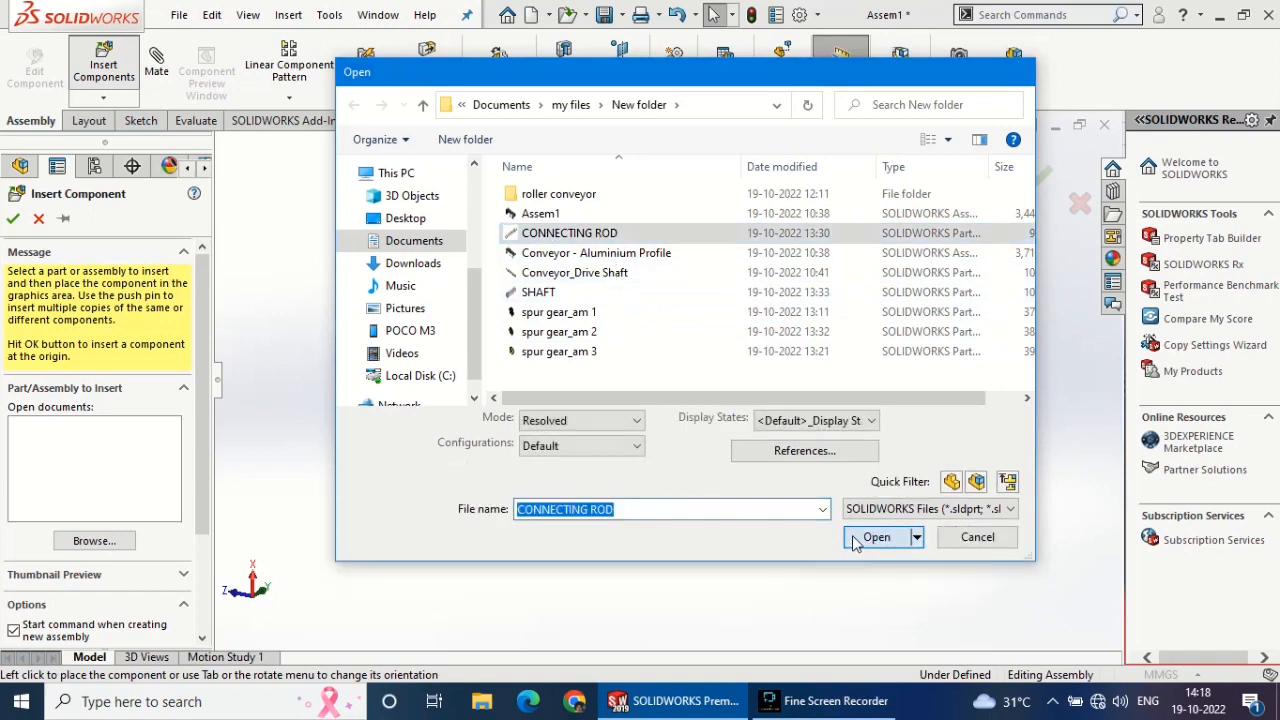
{"action": "left_click", "coordinate": [872, 537]}
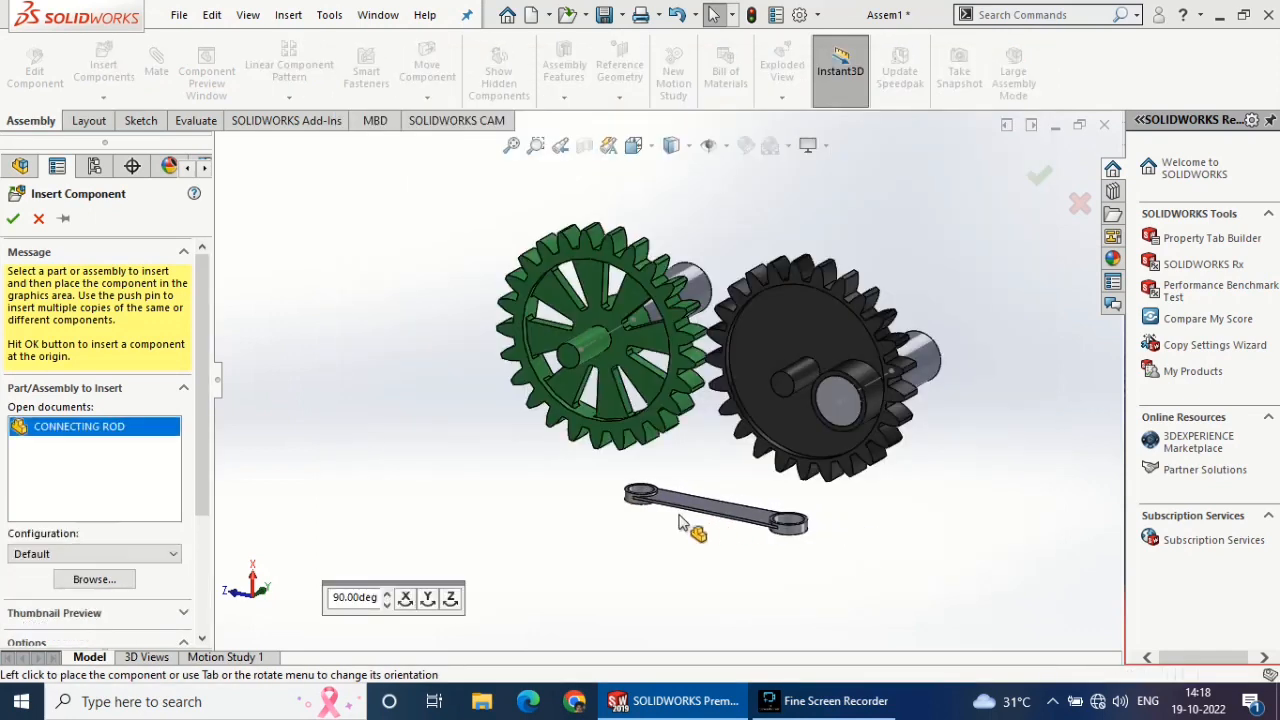
{"action": "left_click", "coordinate": [449, 595]}
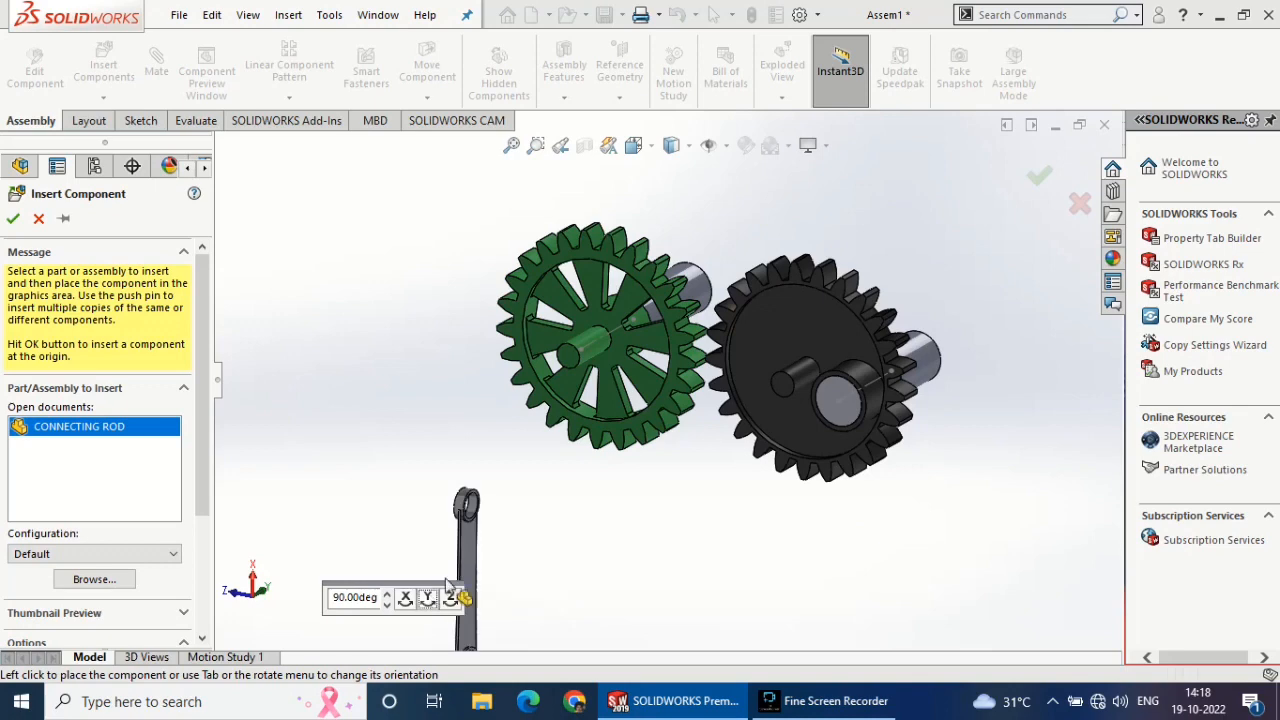
{"action": "left_click", "coordinate": [429, 597]}
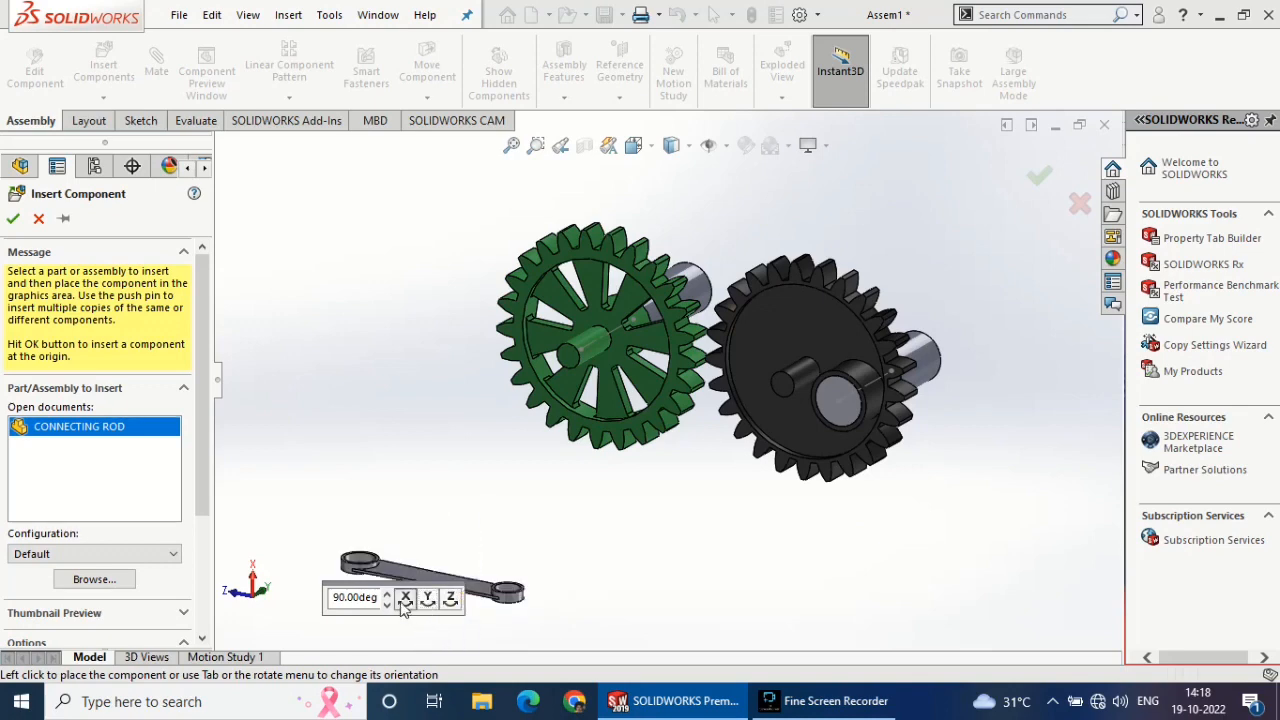
{"action": "left_click", "coordinate": [405, 600]}
{"action": "left_click", "coordinate": [451, 598]}
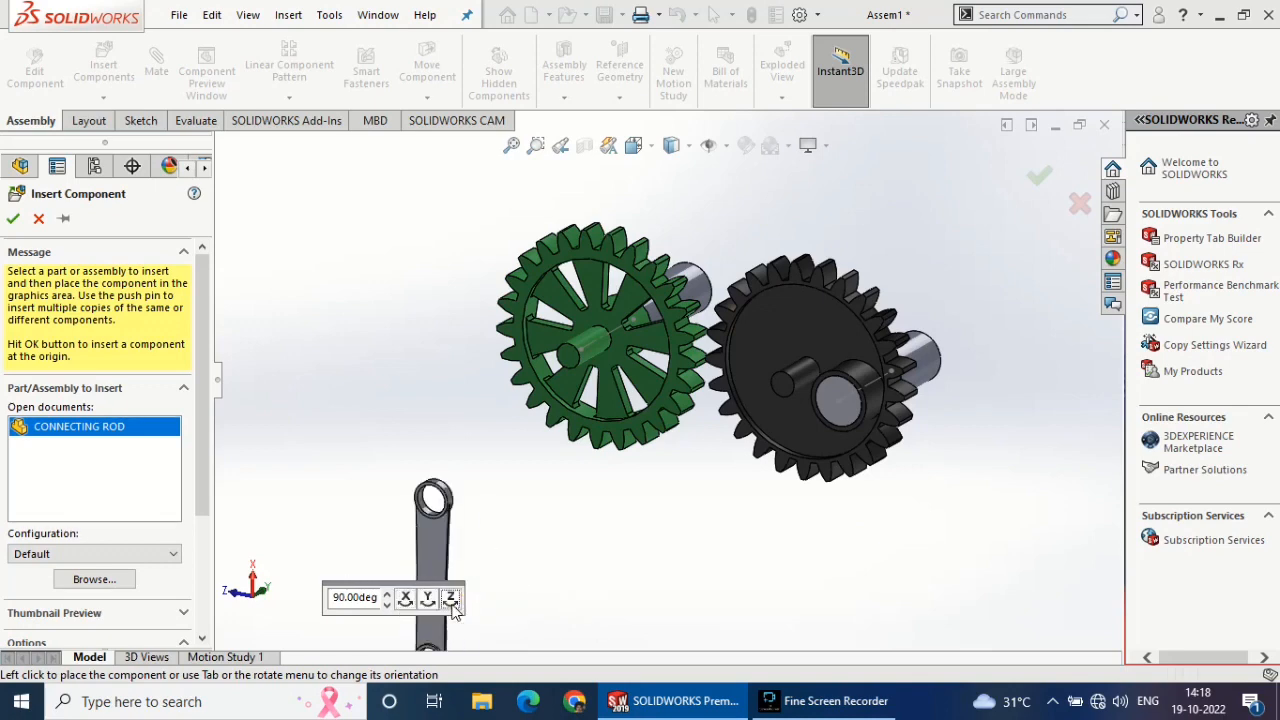
{"action": "left_click", "coordinate": [500, 497]}
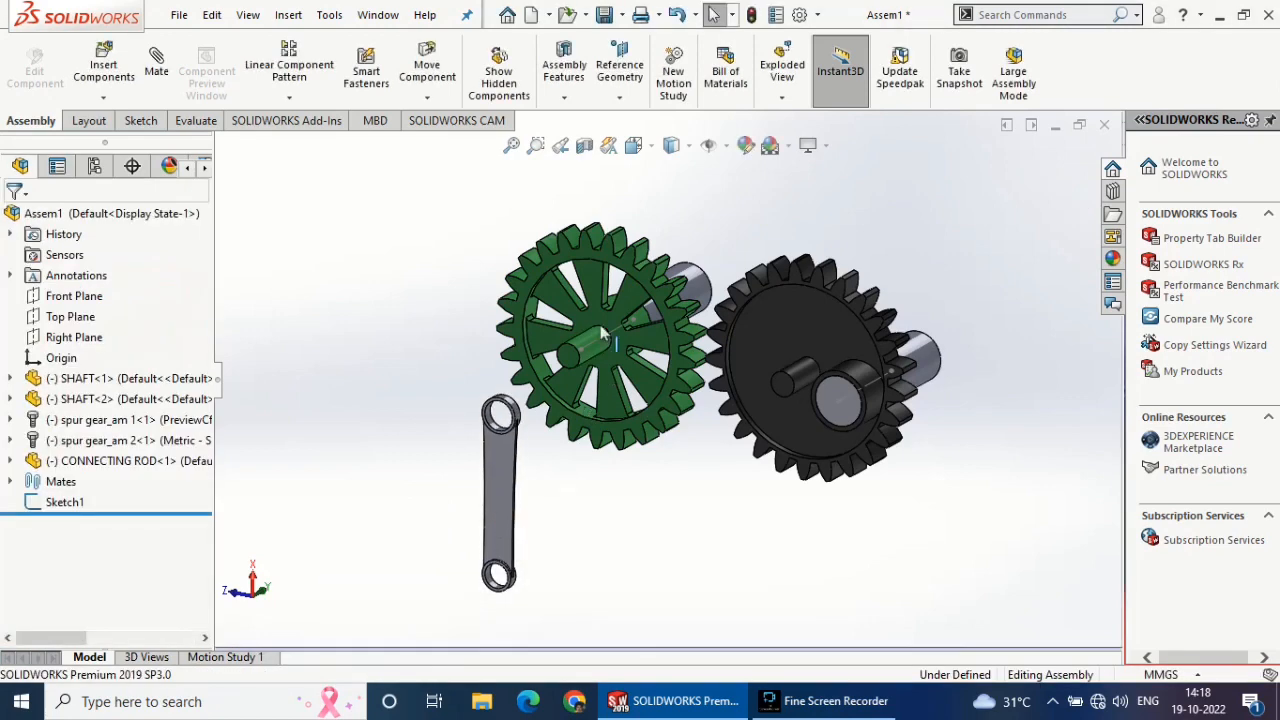
- Add a concentric mate between the green gear's pin and the hole at the CONNECTING ROD's lower end
{"action": "scroll", "coordinate": [605, 335], "scroll_direction": "down", "scroll_amount": 3}
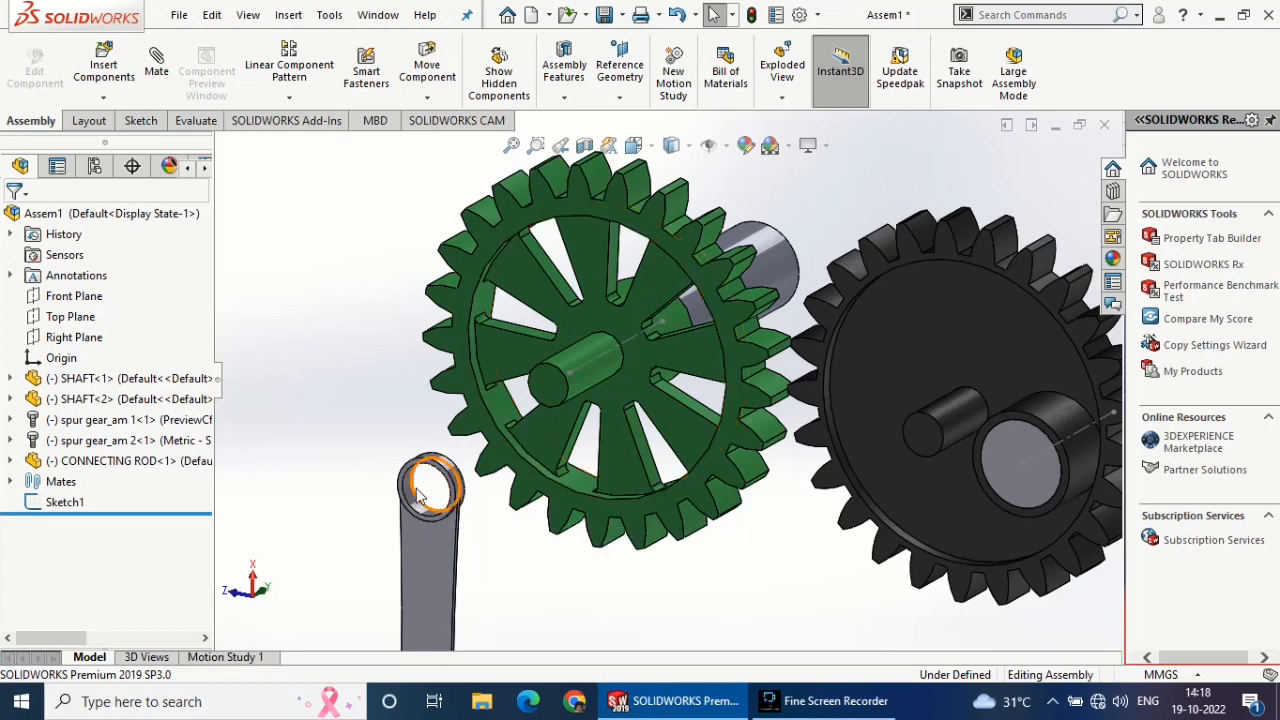
{"action": "scroll", "coordinate": [418, 495], "scroll_direction": "up", "scroll_amount": 4}
{"action": "left_click_drag", "start_coordinate": [543, 518], "coordinate": [553, 476]}
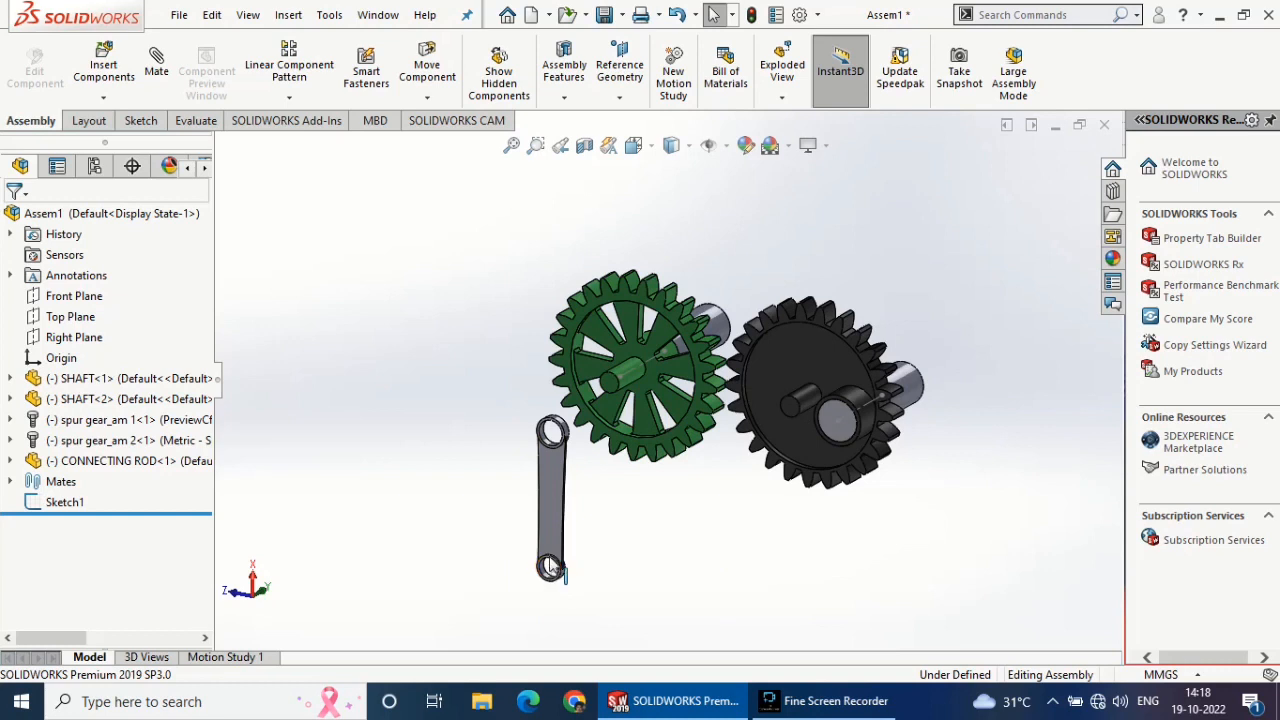
{"action": "scroll", "coordinate": [575, 537], "scroll_direction": "down", "scroll_amount": 2}
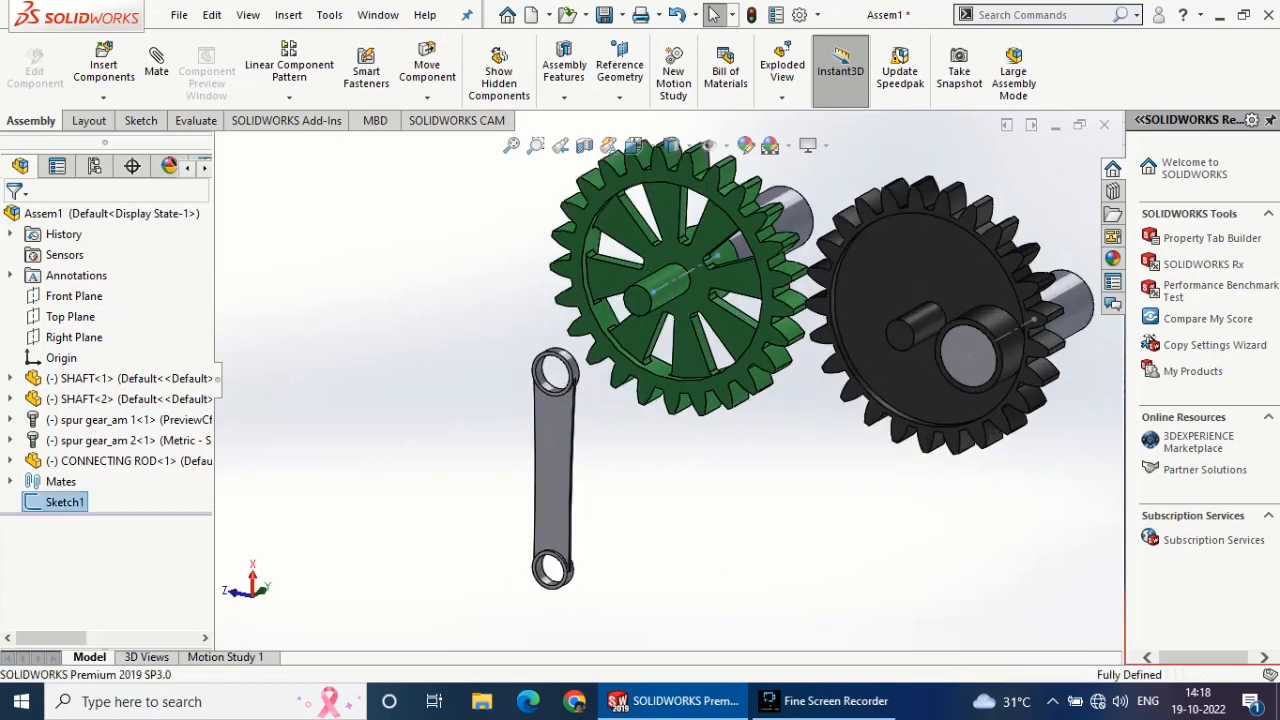
{"action": "left_click", "coordinate": [612, 290]}
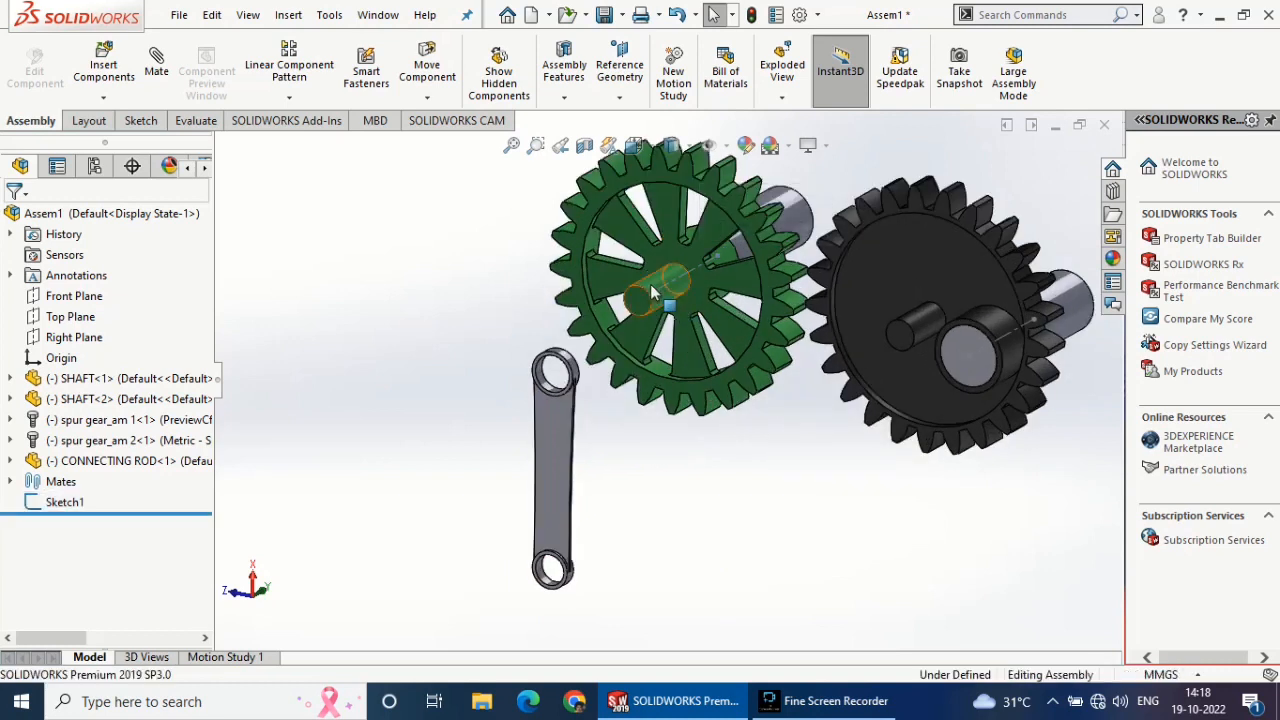
{"action": "left_click", "coordinate": [653, 292]}
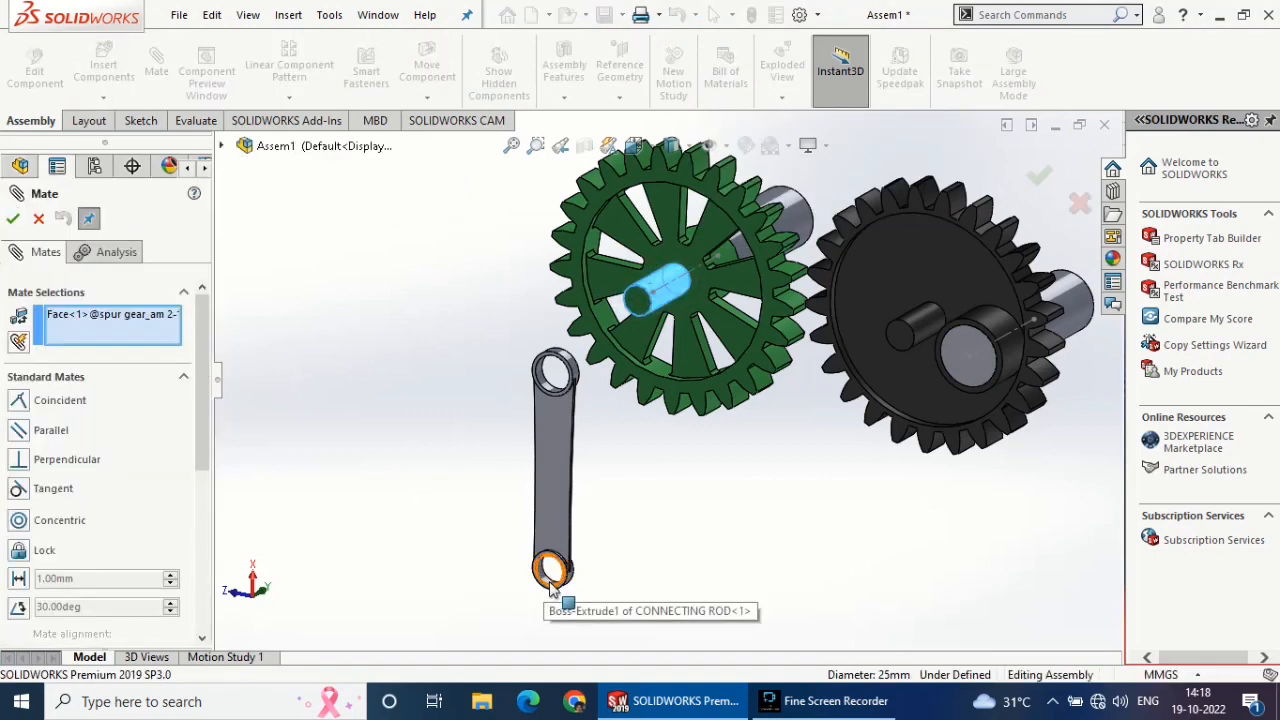
{"action": "scroll", "coordinate": [550, 585], "scroll_direction": "down", "scroll_amount": 2}
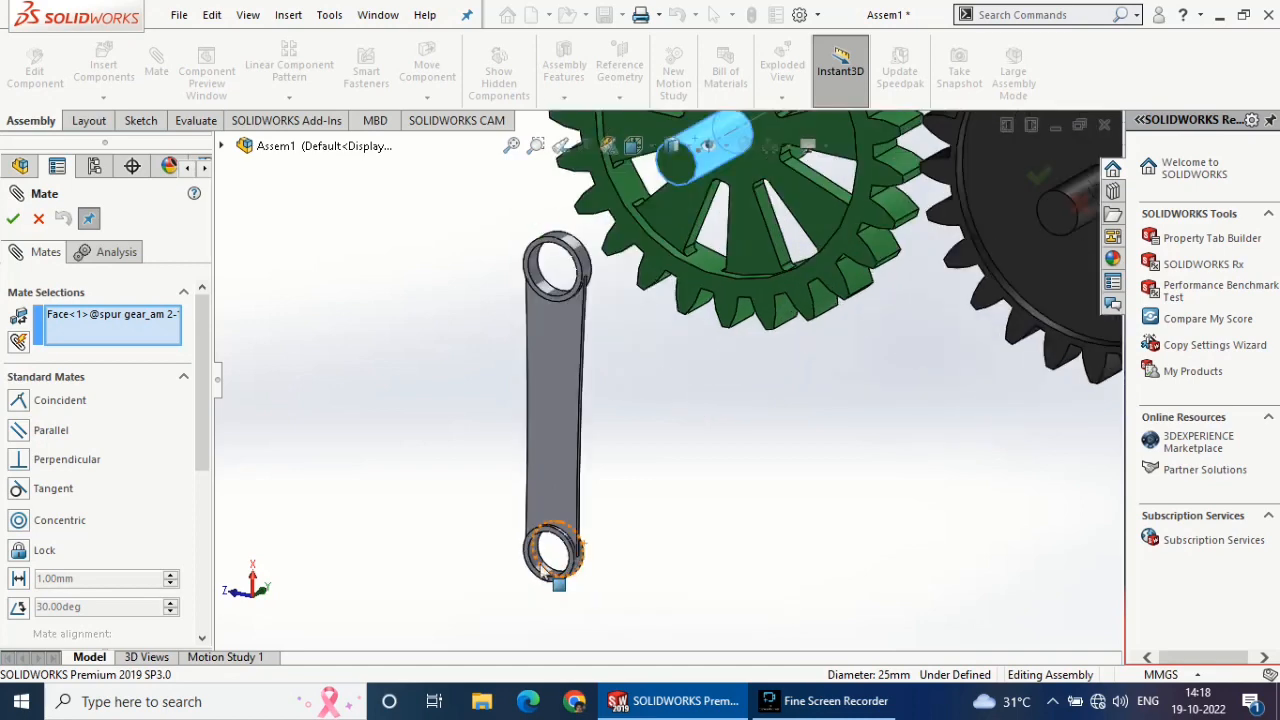
{"action": "left_click", "coordinate": [541, 567]}
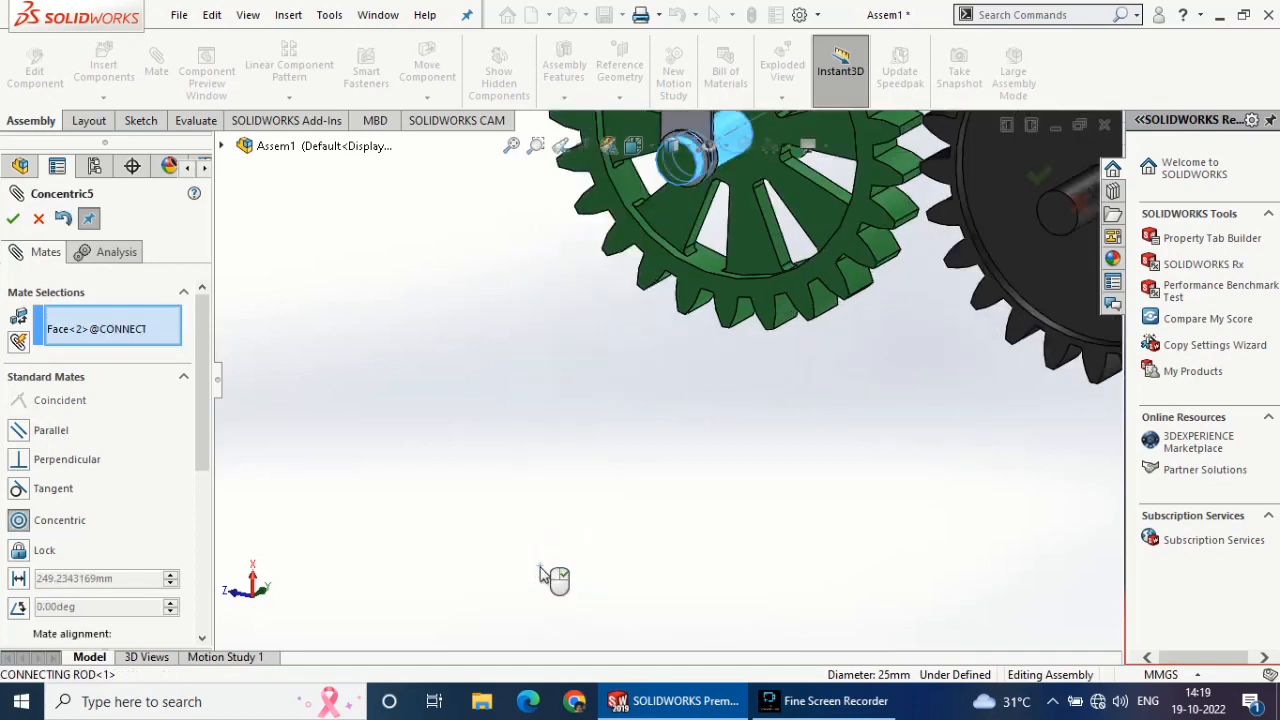
{"action": "left_click", "coordinate": [518, 597]}
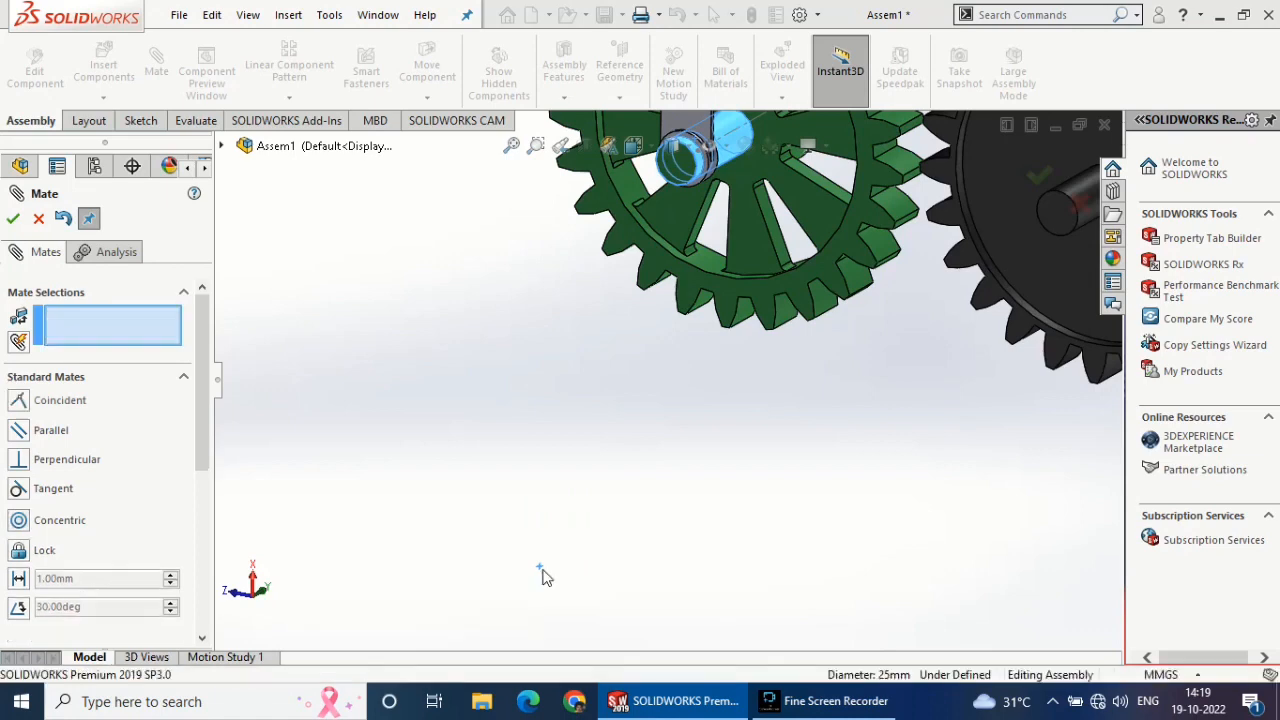
- Add a coincident mate between the green pin's end face and the front face of the CONNECTING ROD's ring, and finish mating
{"action": "scroll", "coordinate": [660, 452], "scroll_direction": "up", "scroll_amount": 3}
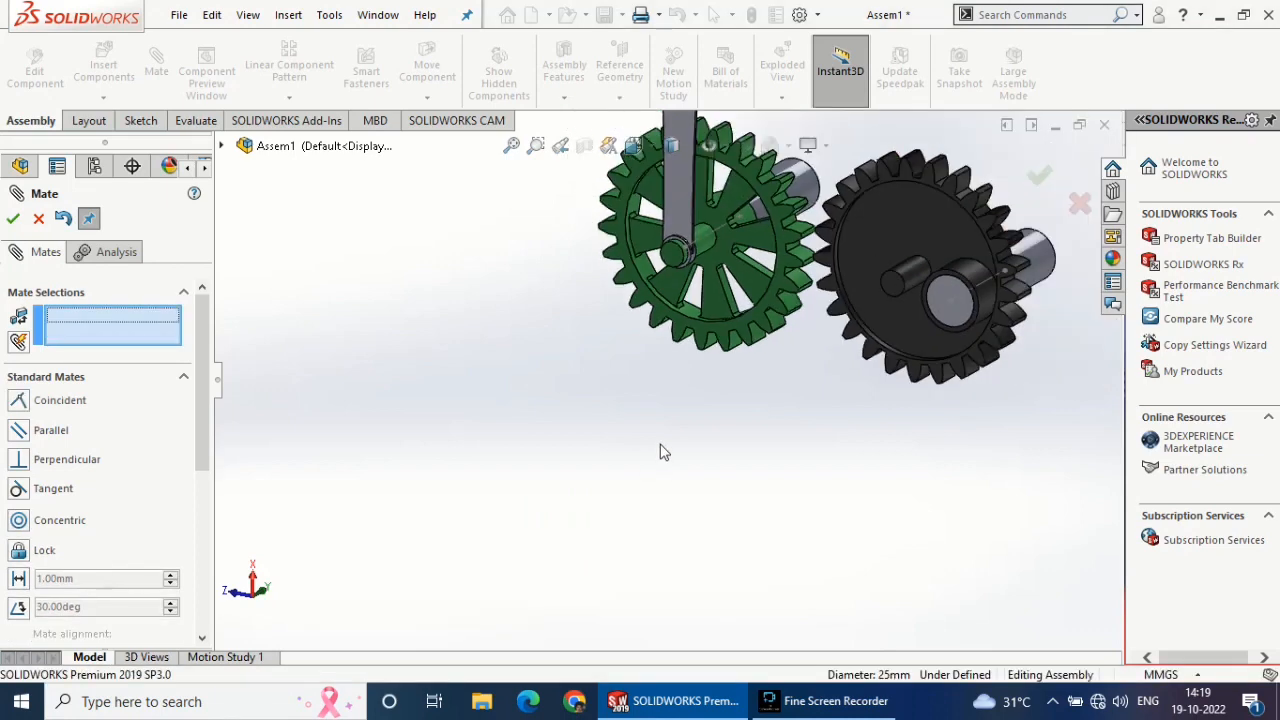
{"action": "scroll", "coordinate": [669, 405], "scroll_direction": "up", "scroll_amount": 3}
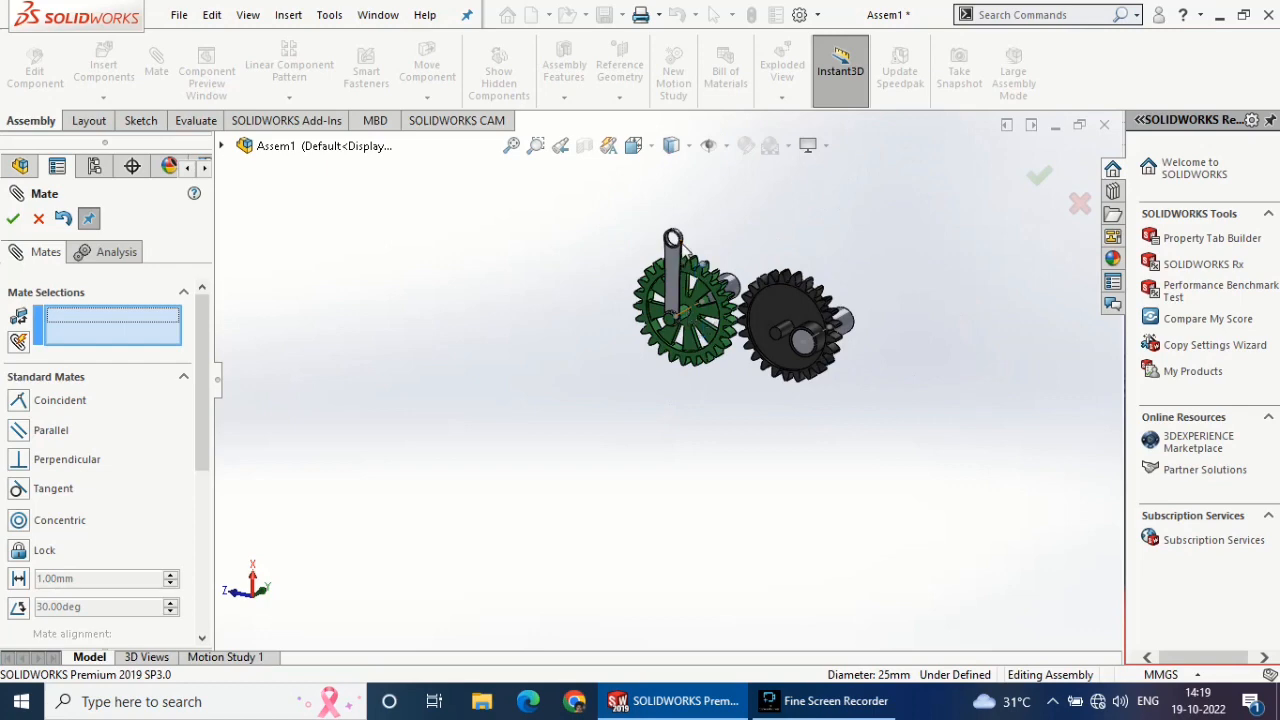
{"action": "scroll", "coordinate": [676, 314], "scroll_direction": "down", "scroll_amount": 10}
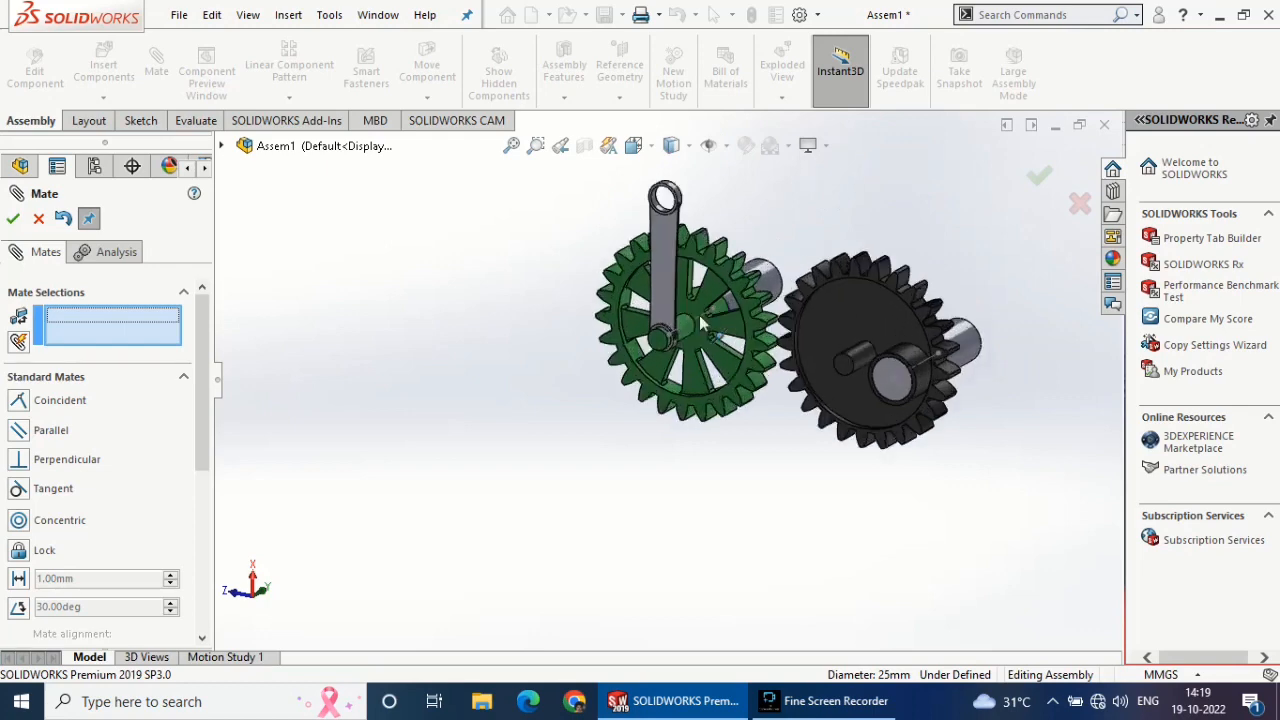
{"action": "scroll", "coordinate": [668, 395], "scroll_direction": "down", "scroll_amount": 2}
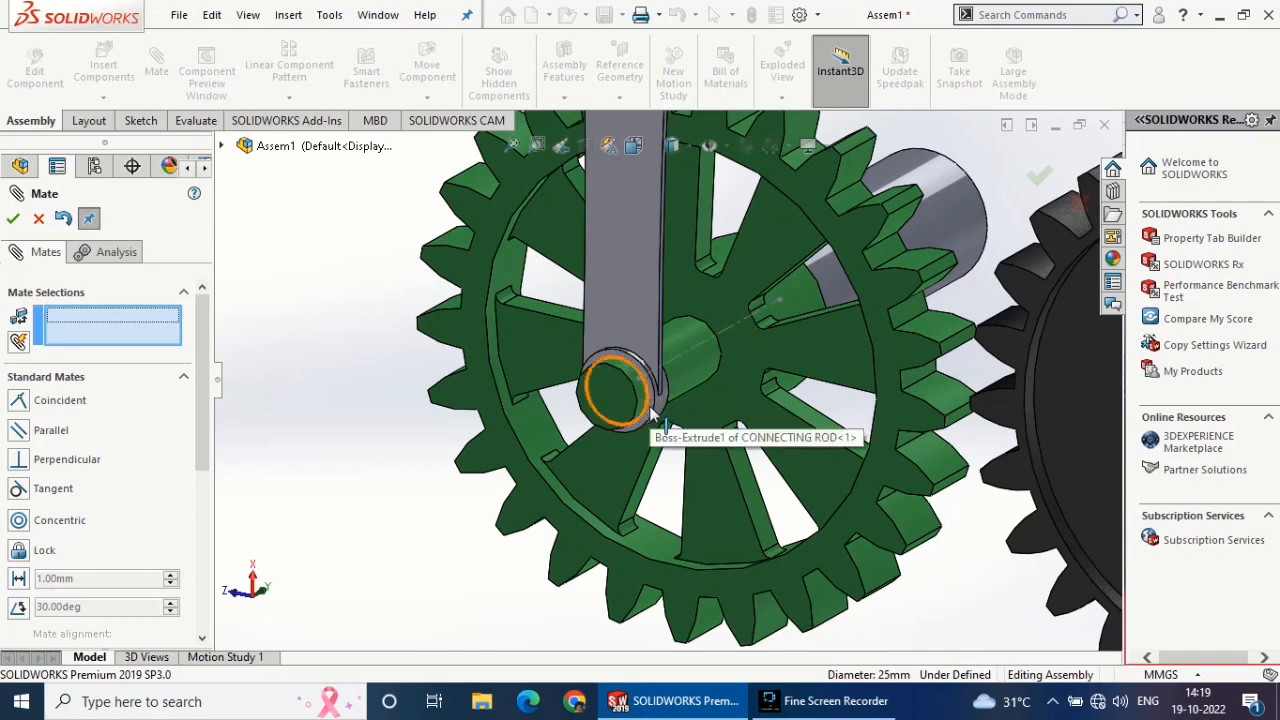
{"action": "left_click", "coordinate": [648, 418]}
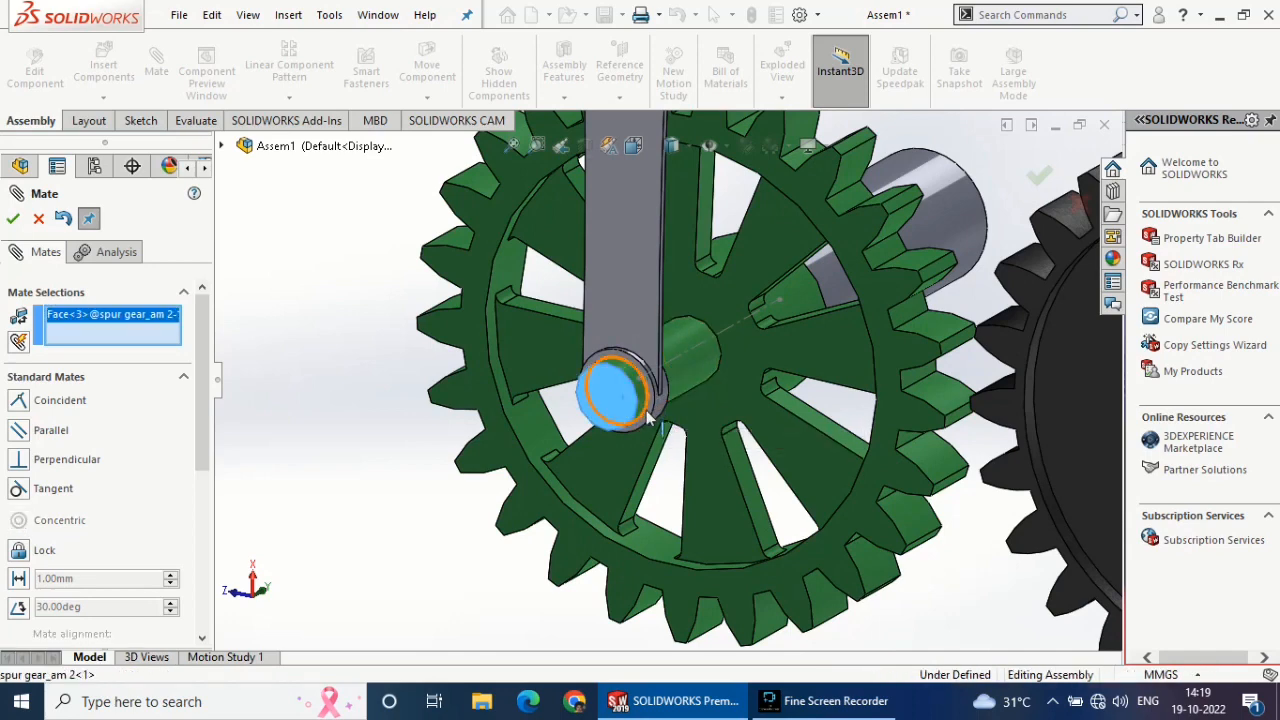
{"action": "left_click", "coordinate": [648, 420]}
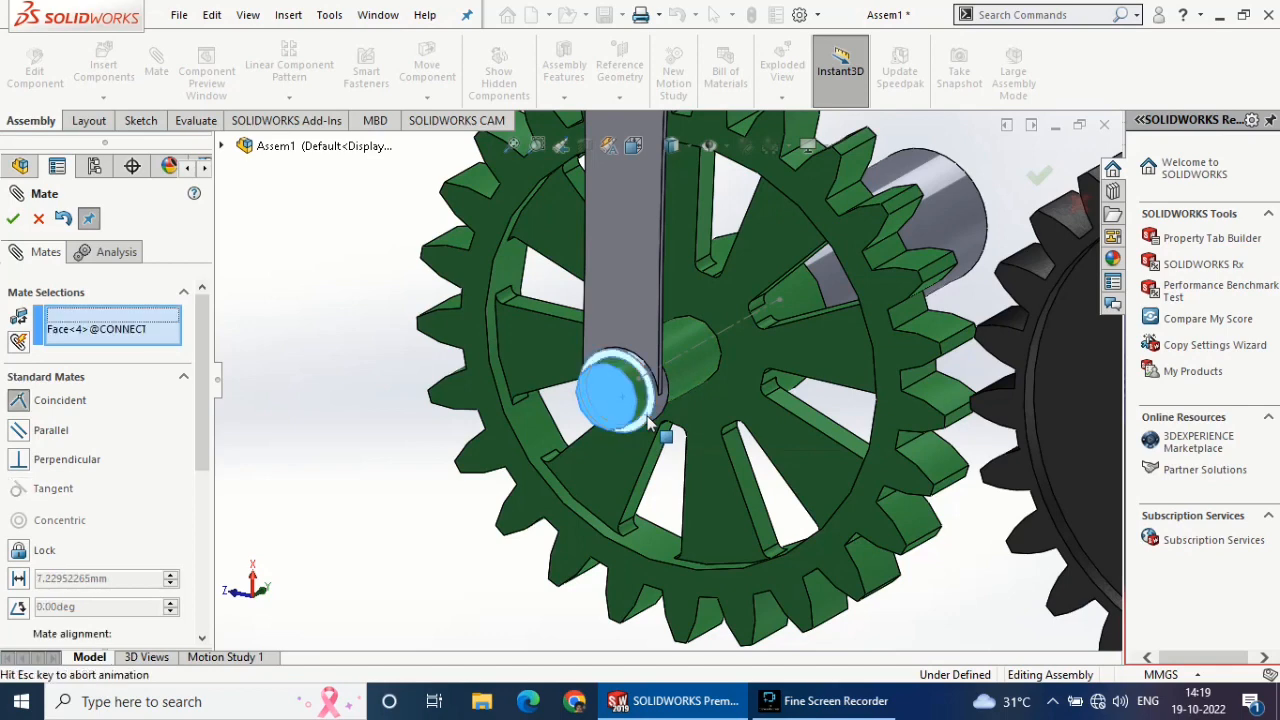
{"action": "left_click", "coordinate": [12, 218]}
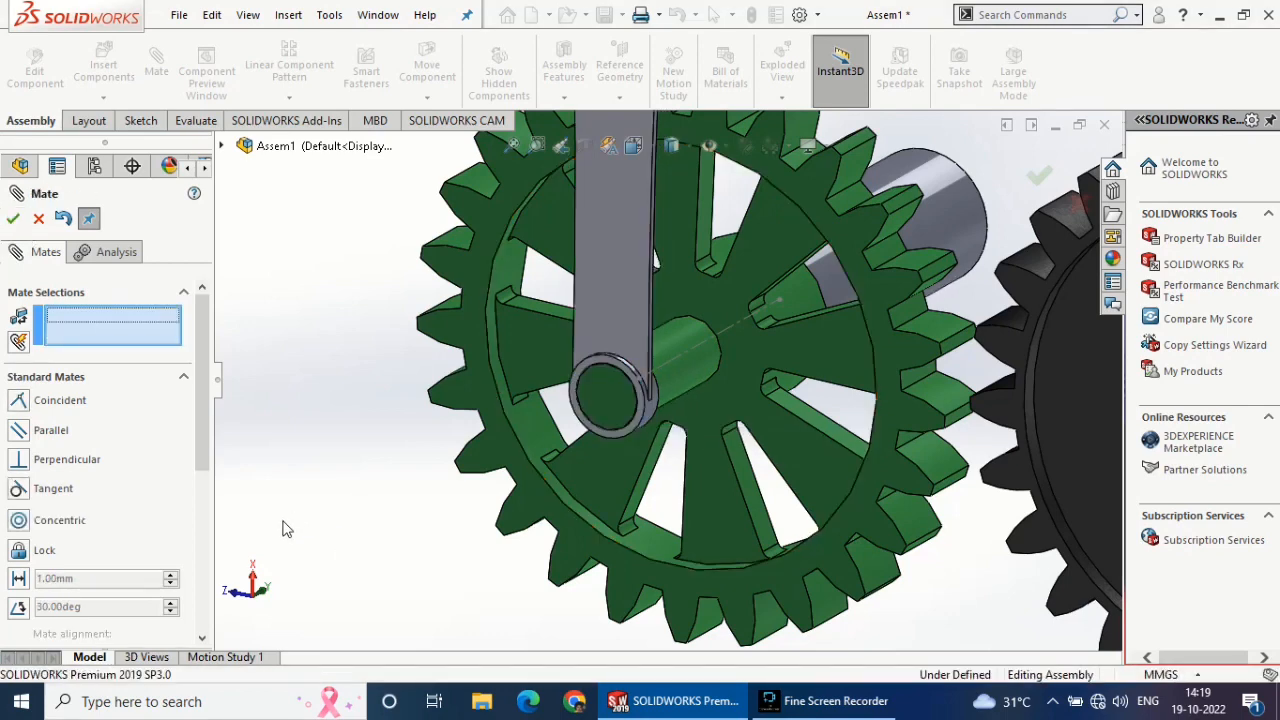
{"action": "key", "text": "f"}
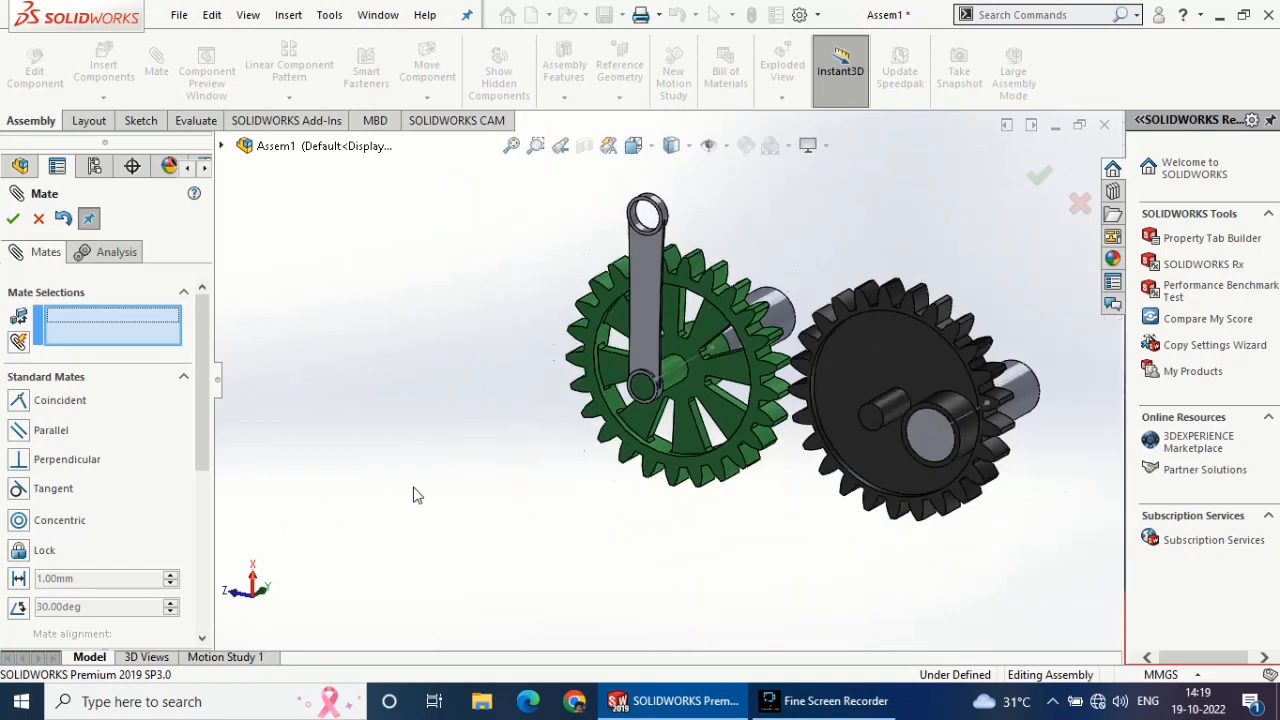
{"action": "left_click", "coordinate": [11, 220]}
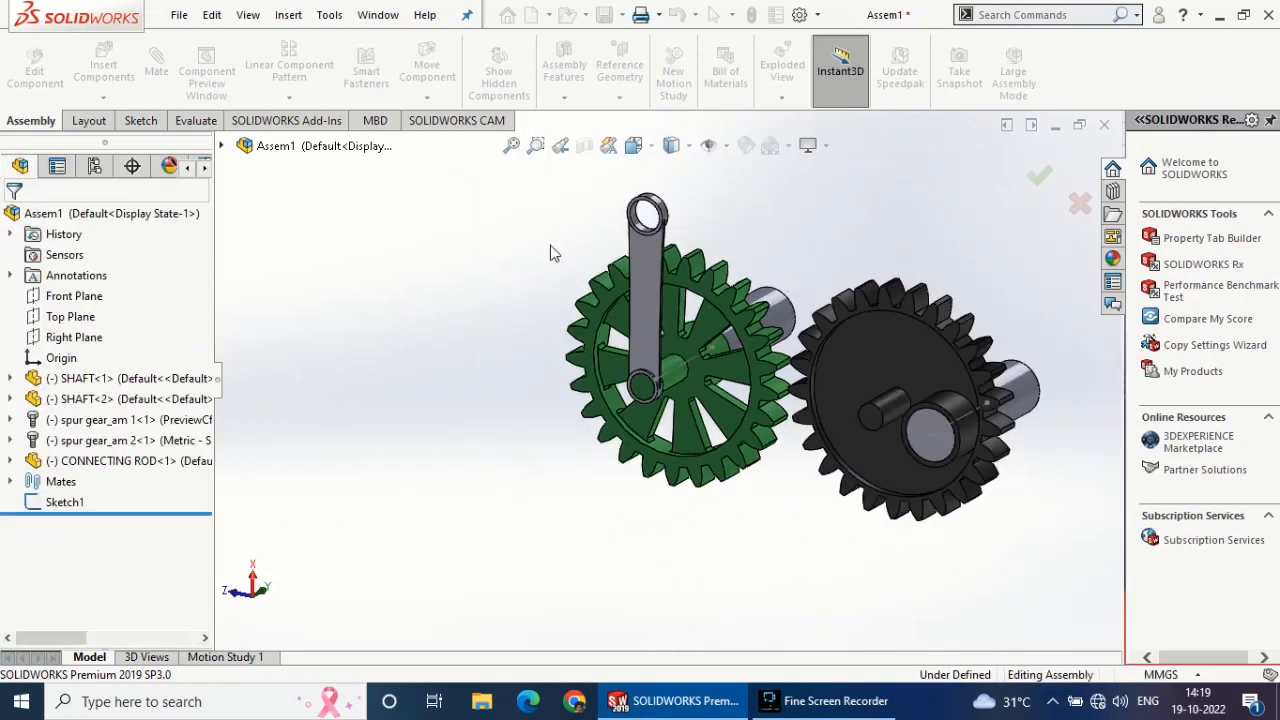
- Swing the CONNECTING ROD around the green gear's pin until it hangs below the gear
{"action": "left_click", "coordinate": [706, 305]}
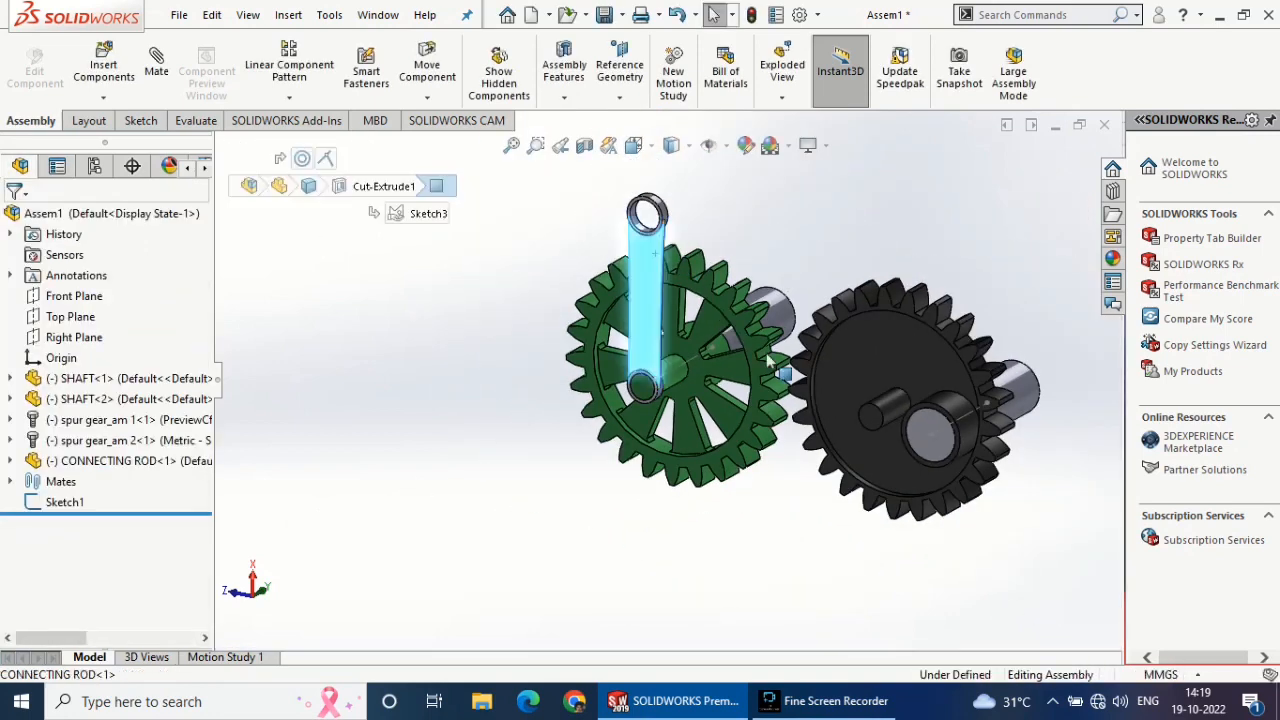
{"action": "left_click_drag", "start_coordinate": [824, 424], "coordinate": [774, 597]}
{"action": "left_click", "coordinate": [447, 528]}
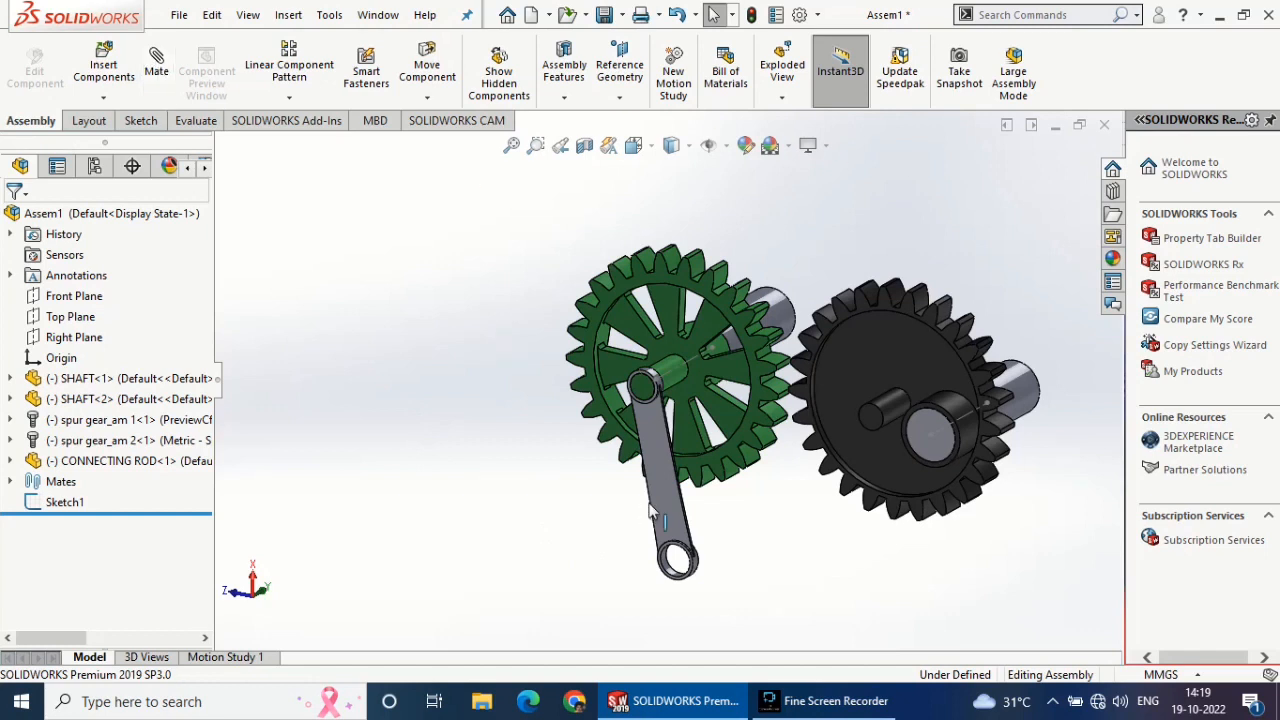
- Make a copy of the CONNECTING ROD and place it below the black gear
{"action": "left_click_drag", "start_coordinate": [687, 507], "coordinate": [812, 556], "text": "ctrl"}
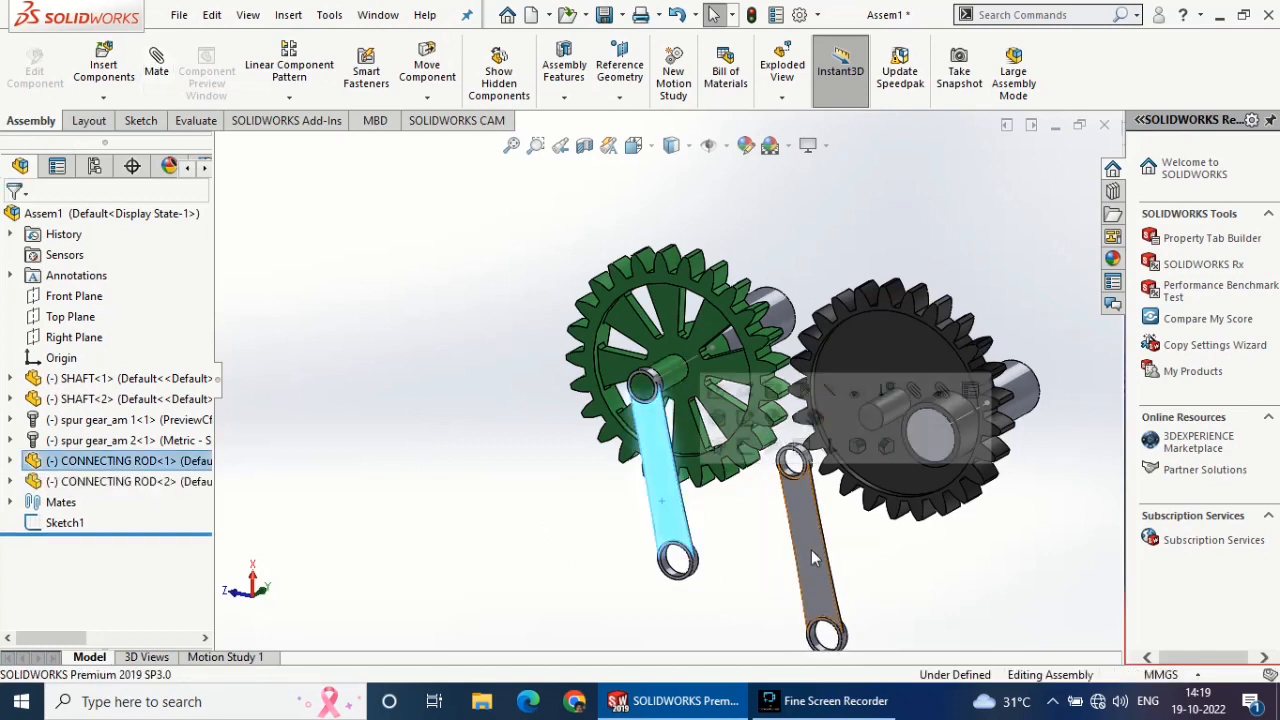
{"action": "left_click", "coordinate": [824, 538]}
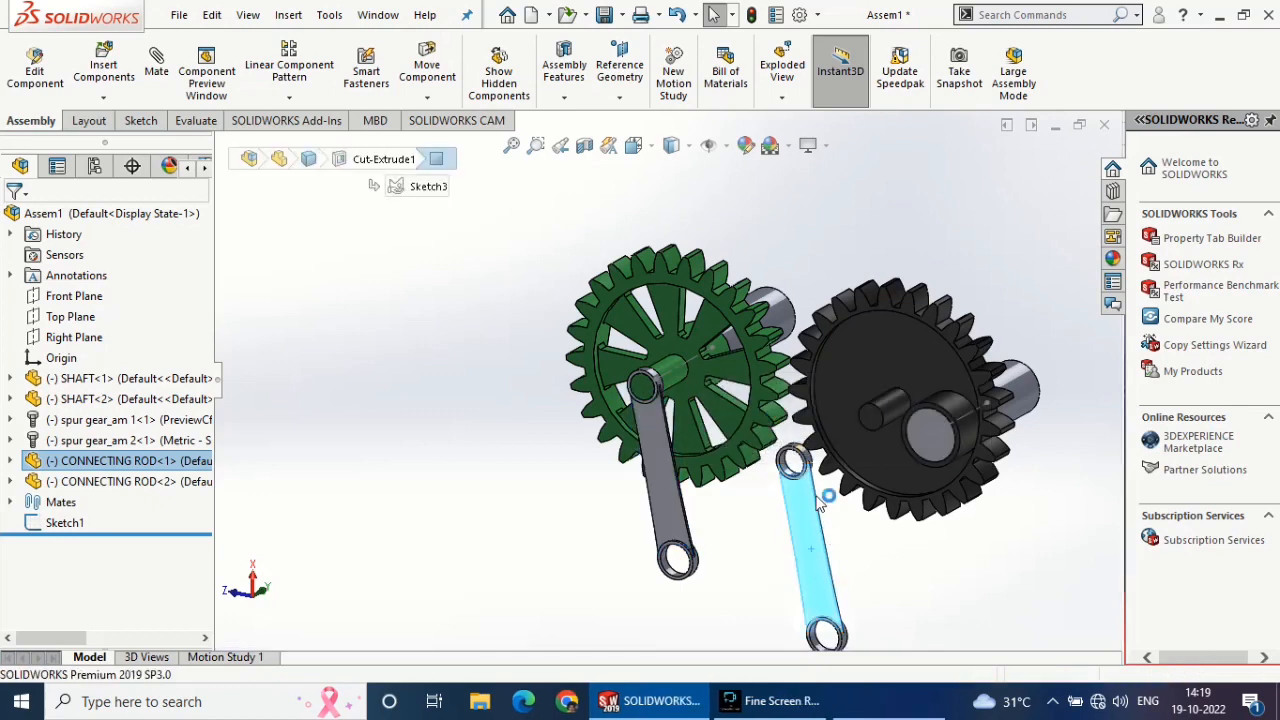
{"action": "left_click", "coordinate": [820, 500]}
{"action": "scroll", "coordinate": [820, 480], "scroll_direction": "down", "scroll_amount": 5}
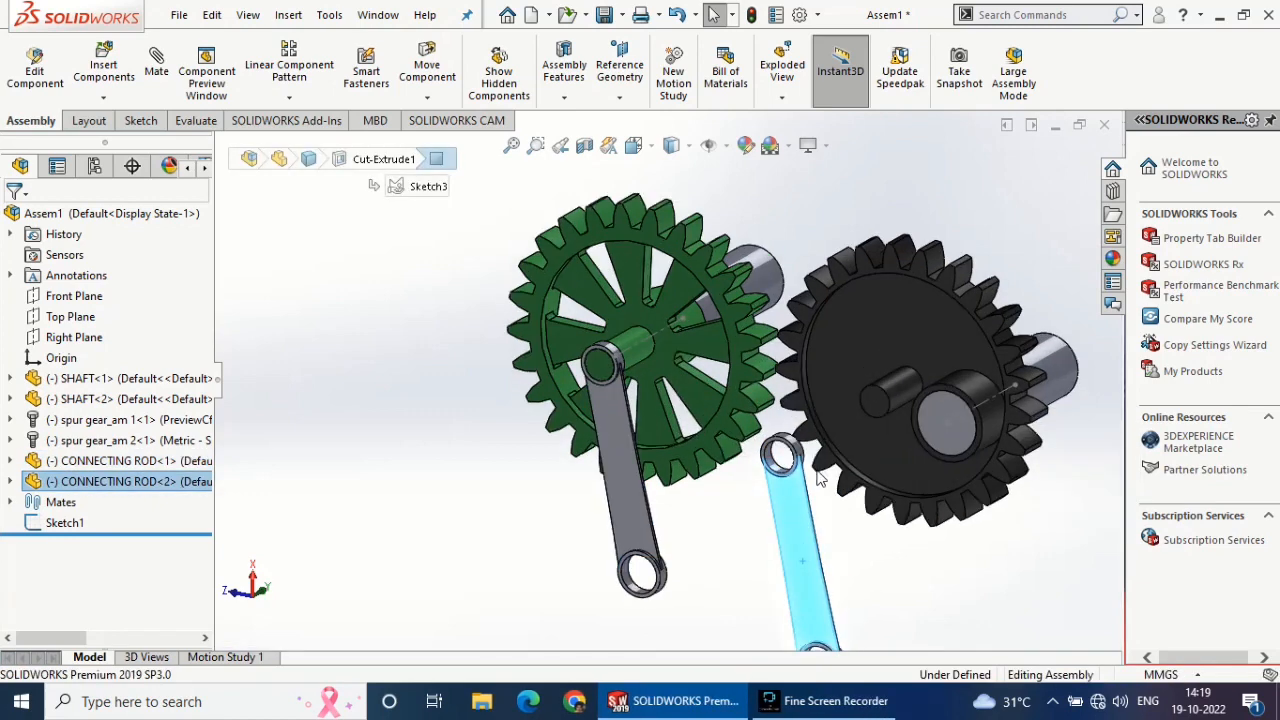
{"action": "left_click", "coordinate": [674, 518]}
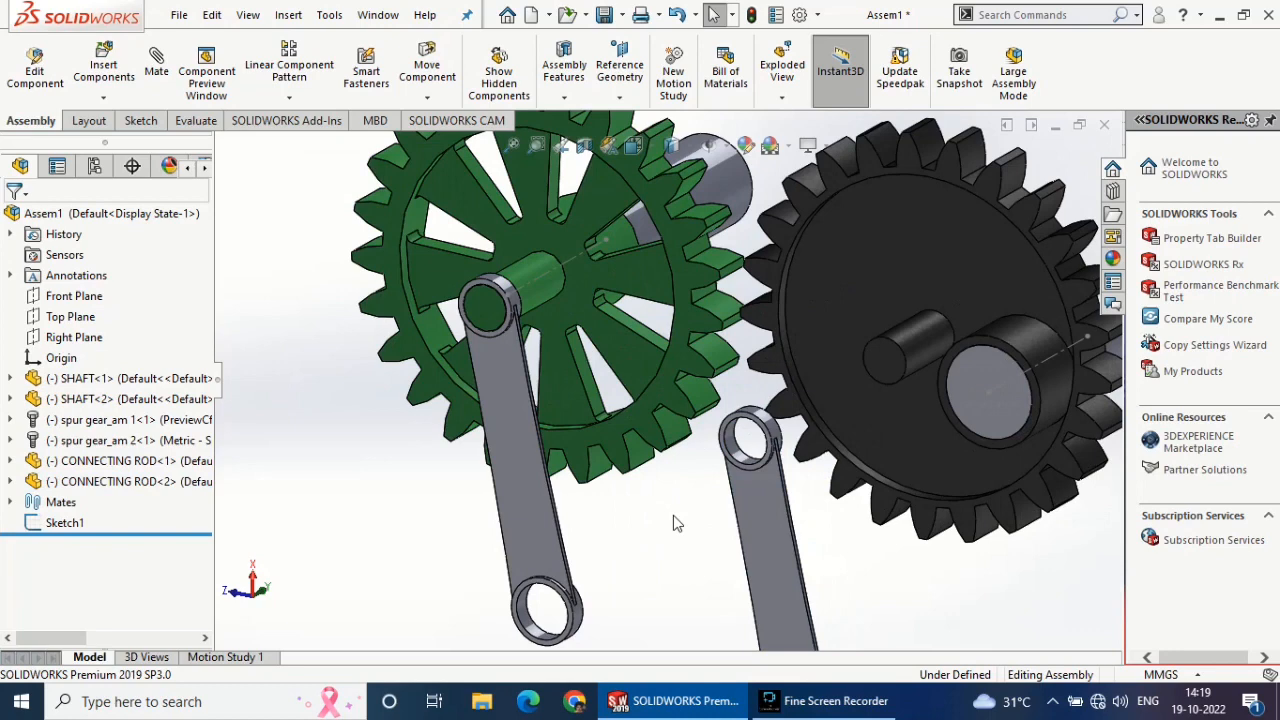
- Add a concentric mate between the second CONNECTING ROD's upper hole and the black gear's pin
{"action": "left_click", "coordinate": [742, 452]}
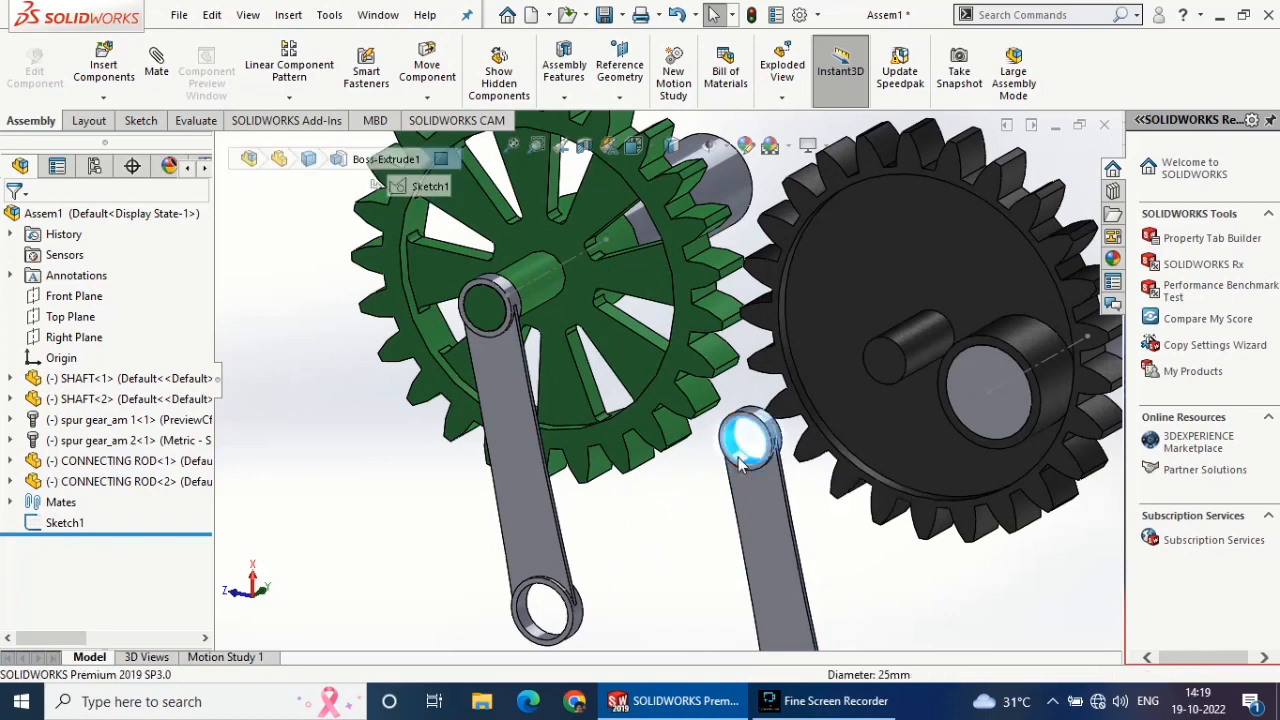
{"action": "left_click", "coordinate": [165, 66]}
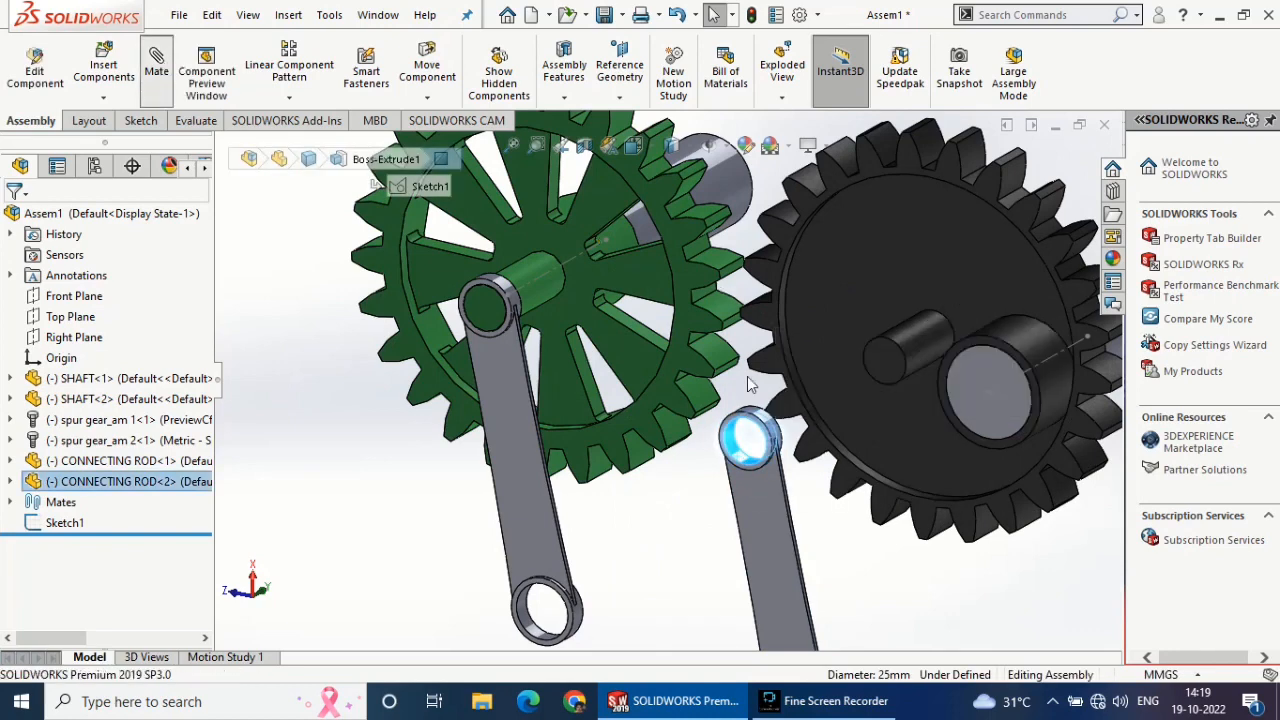
{"action": "left_click", "coordinate": [917, 351]}
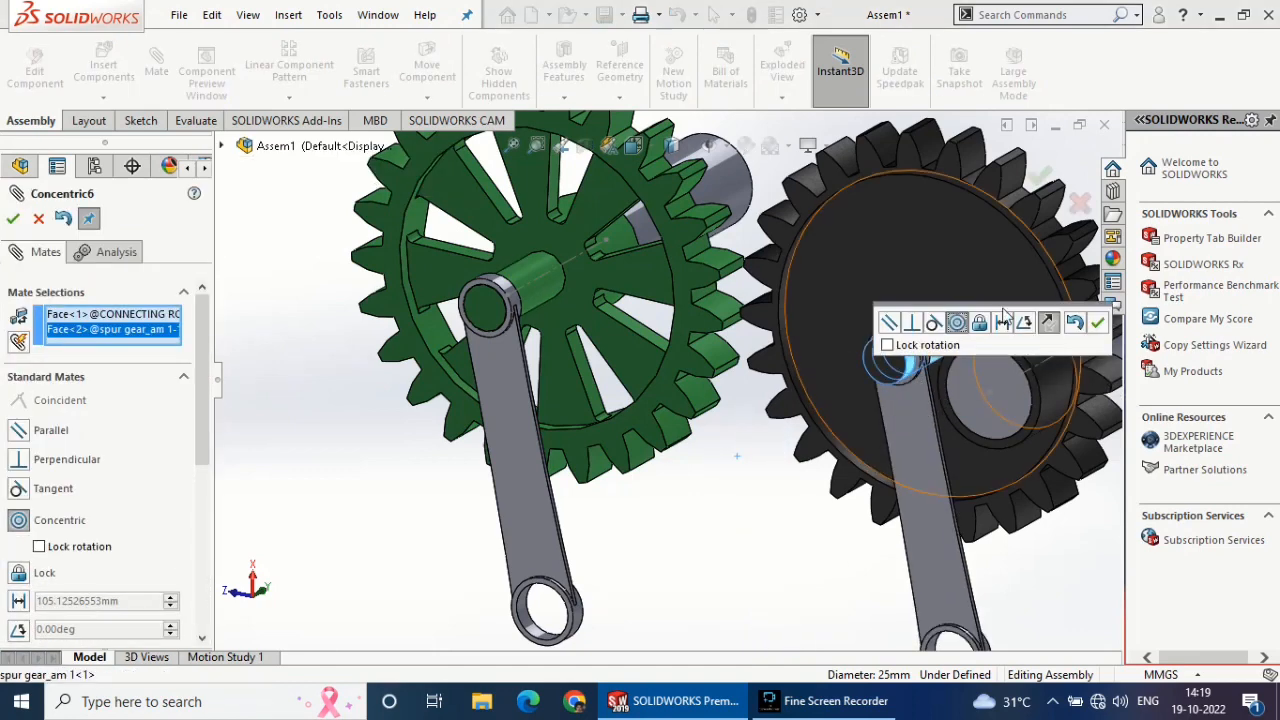
{"action": "left_click", "coordinate": [1098, 323]}
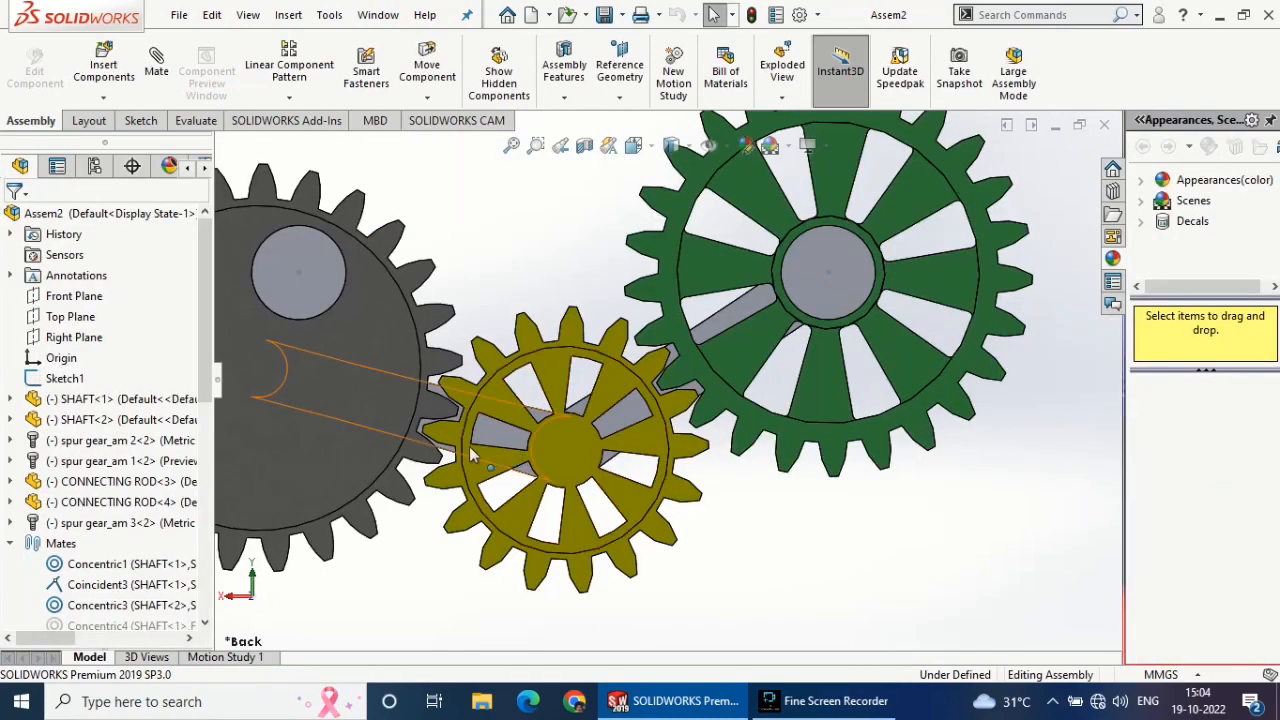
- Examine how the yellow gear's teeth mesh with the black and green gears from the back
{"action": "scroll", "coordinate": [519, 390], "scroll_direction": "down", "scroll_amount": 4}
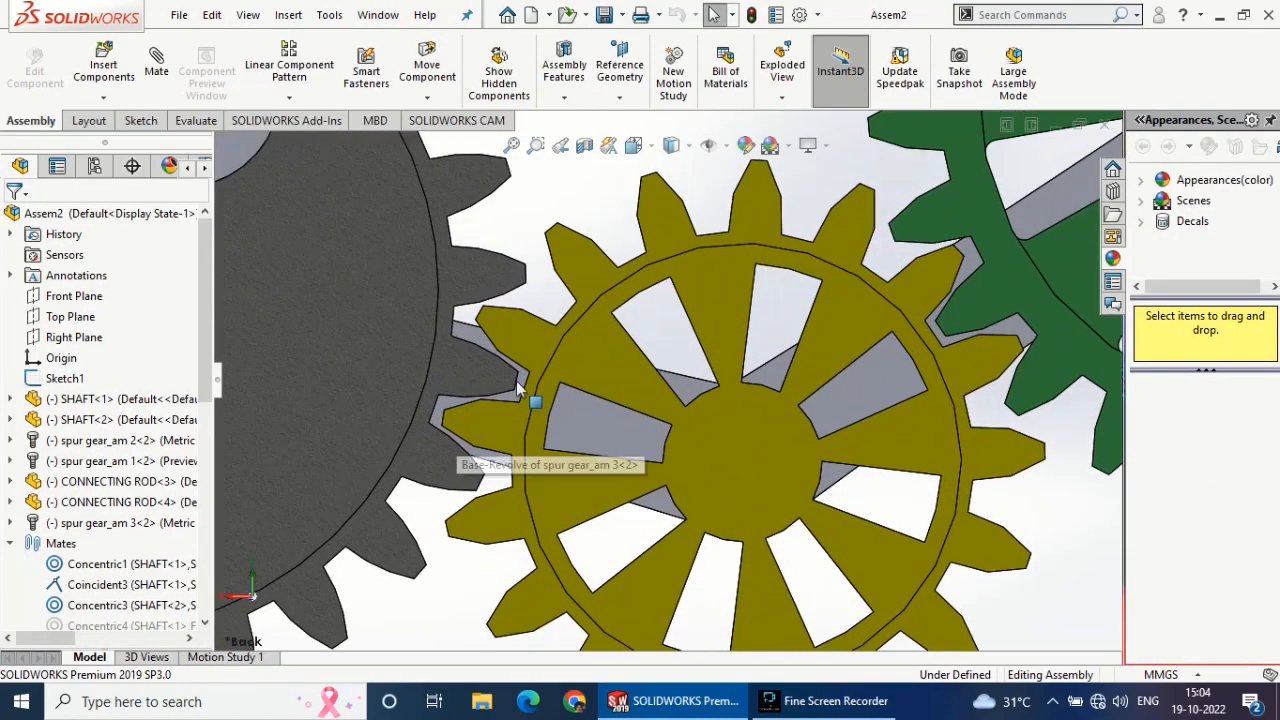
{"action": "scroll", "coordinate": [519, 383], "scroll_direction": "down", "scroll_amount": 3}
{"action": "scroll", "coordinate": [505, 497], "scroll_direction": "up", "scroll_amount": 4}
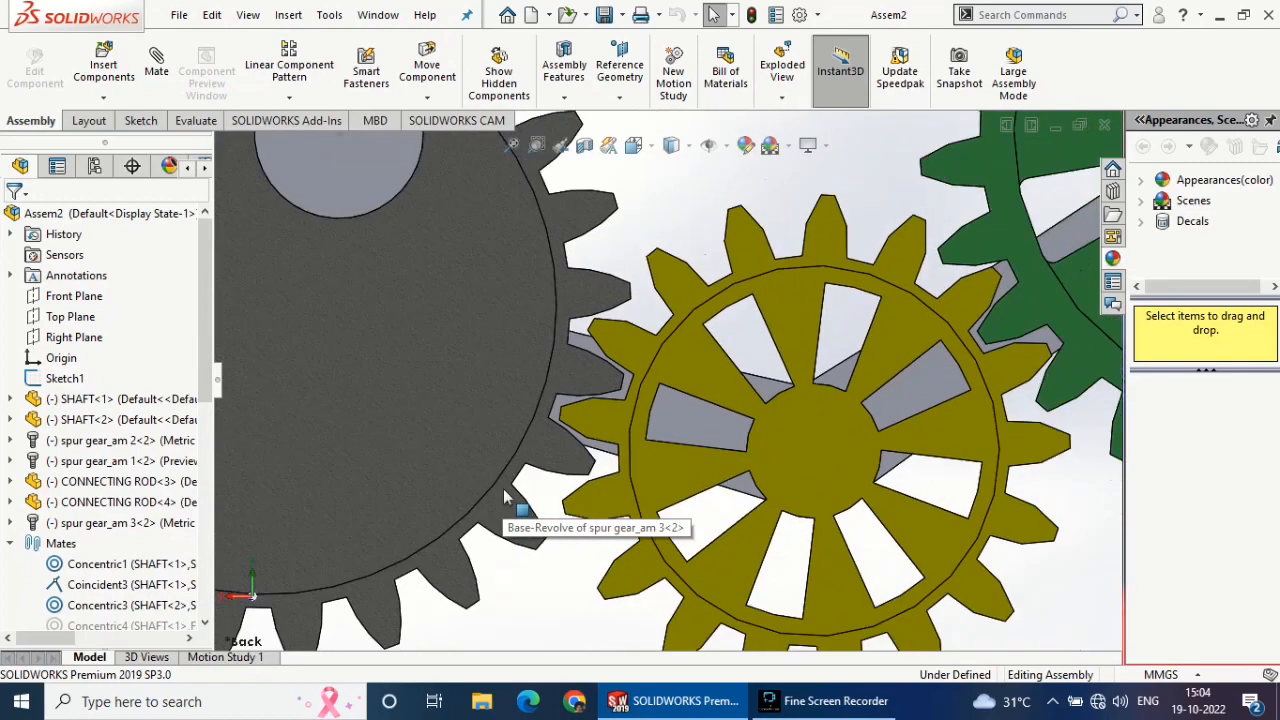
{"action": "scroll", "coordinate": [620, 460], "scroll_direction": "up", "scroll_amount": 2}
{"action": "scroll", "coordinate": [879, 378], "scroll_direction": "down", "scroll_amount": 4}
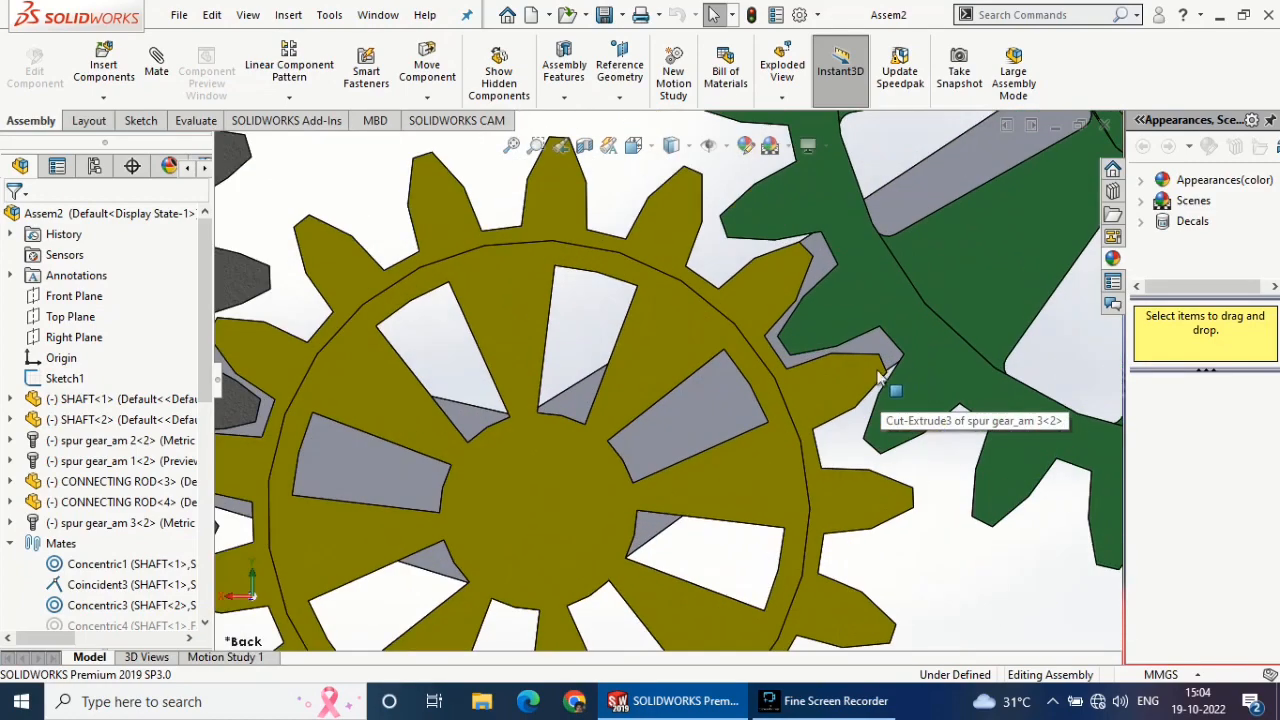
{"action": "scroll", "coordinate": [850, 370], "scroll_direction": "down", "scroll_amount": 1}
{"action": "scroll", "coordinate": [637, 429], "scroll_direction": "up", "scroll_amount": 4}
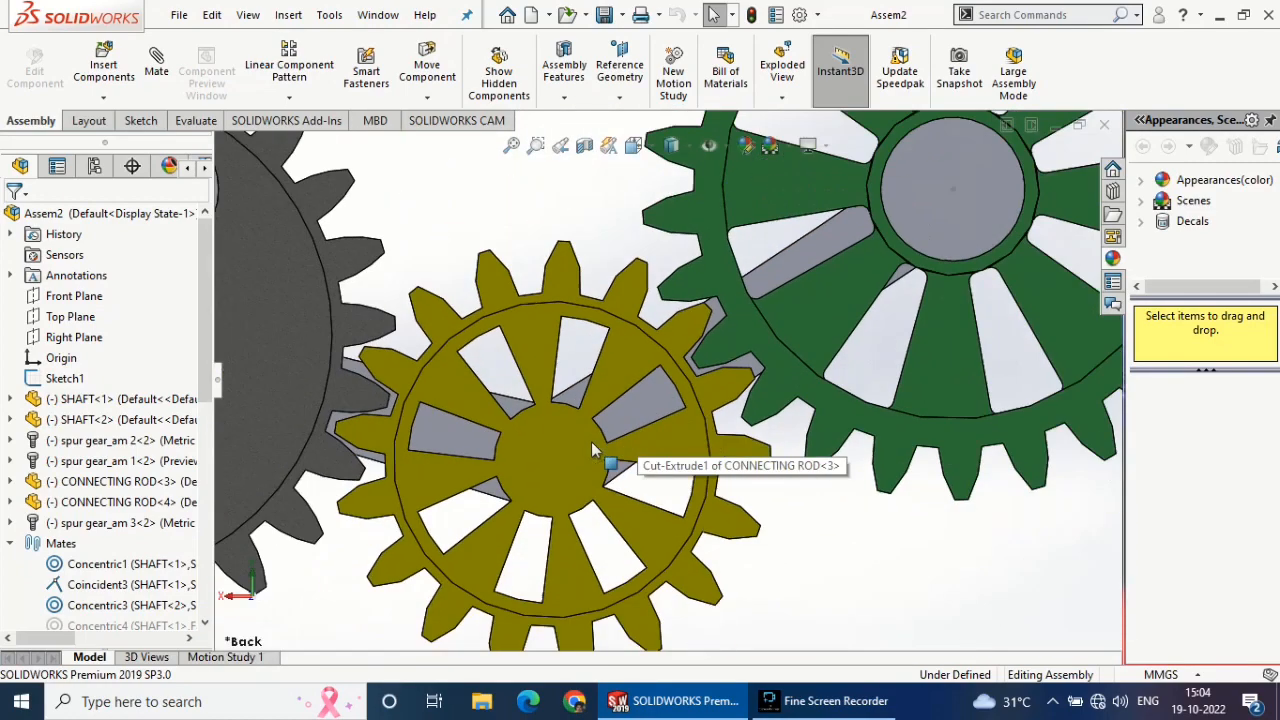
{"action": "scroll", "coordinate": [591, 441], "scroll_direction": "up", "scroll_amount": 5}
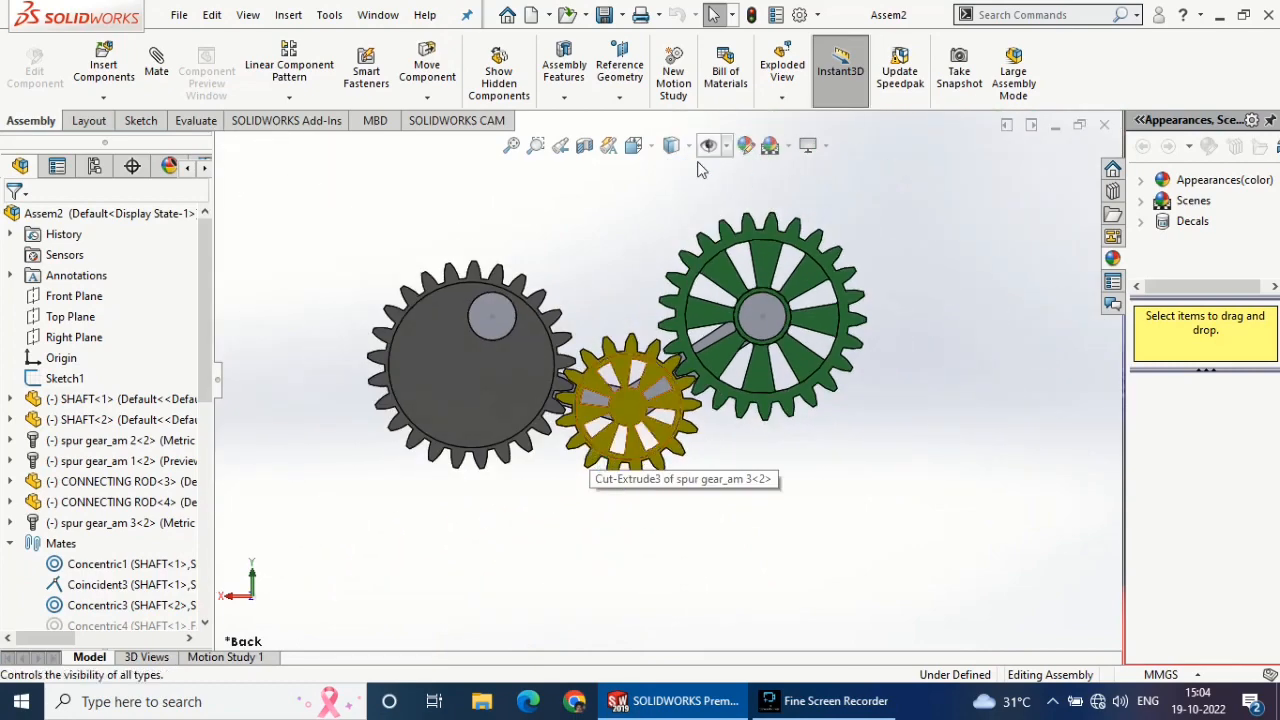
- Add a gear mate between the black gear's pin and the yellow gear's pin with a 25 to 15 teeth/diameter ratio
{"action": "middle_click_drag", "start_coordinate": [608, 250], "coordinate": [567, 502]}
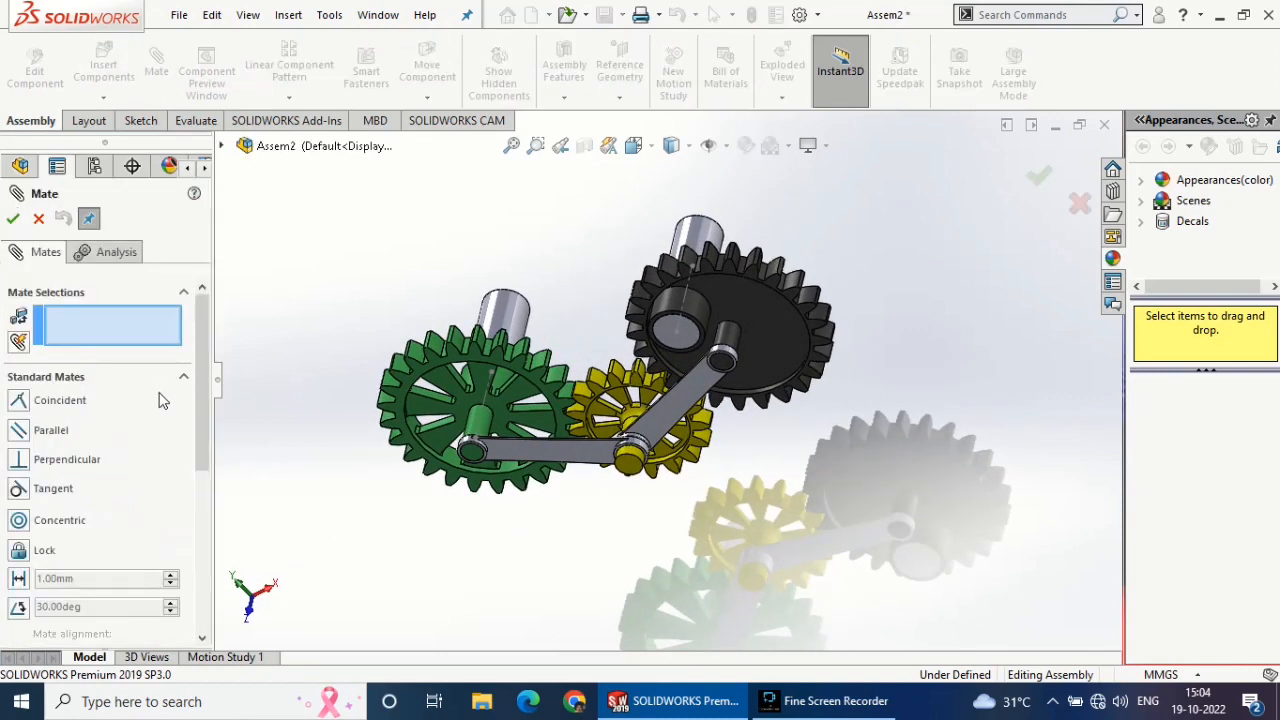
{"action": "left_click", "coordinate": [56, 380]}
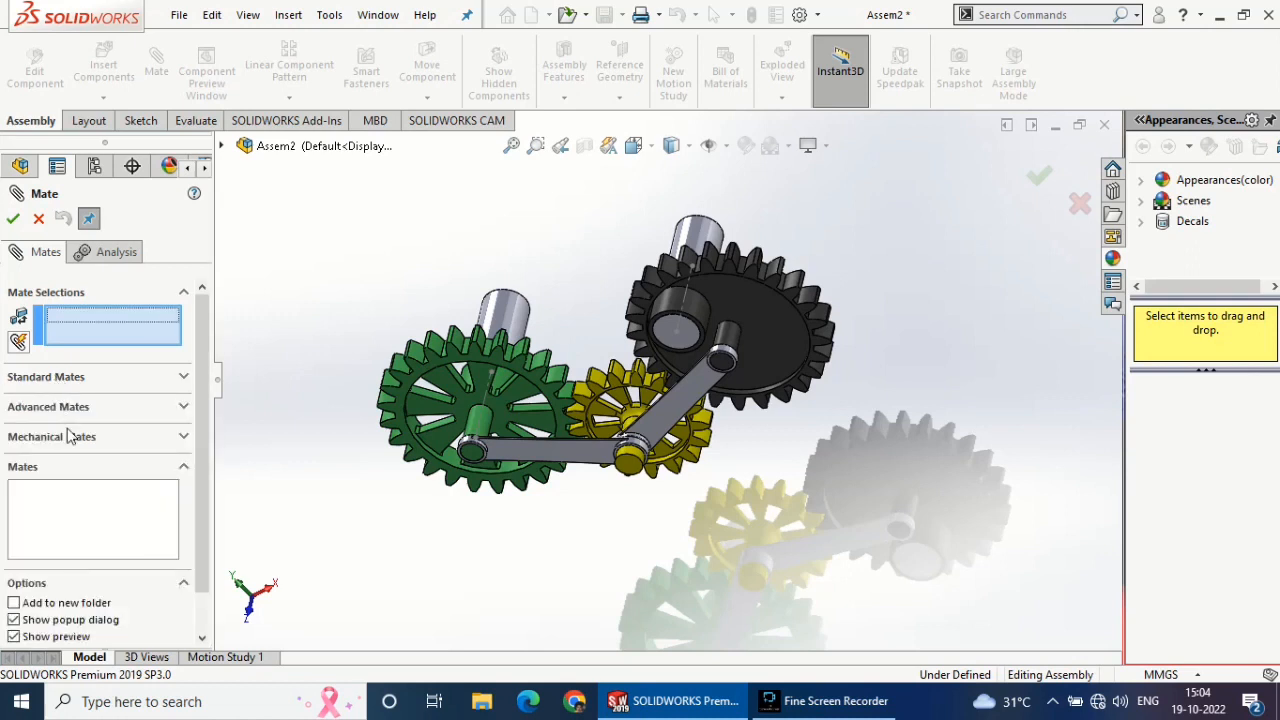
{"action": "left_click", "coordinate": [70, 436]}
{"action": "left_click", "coordinate": [22, 544]}
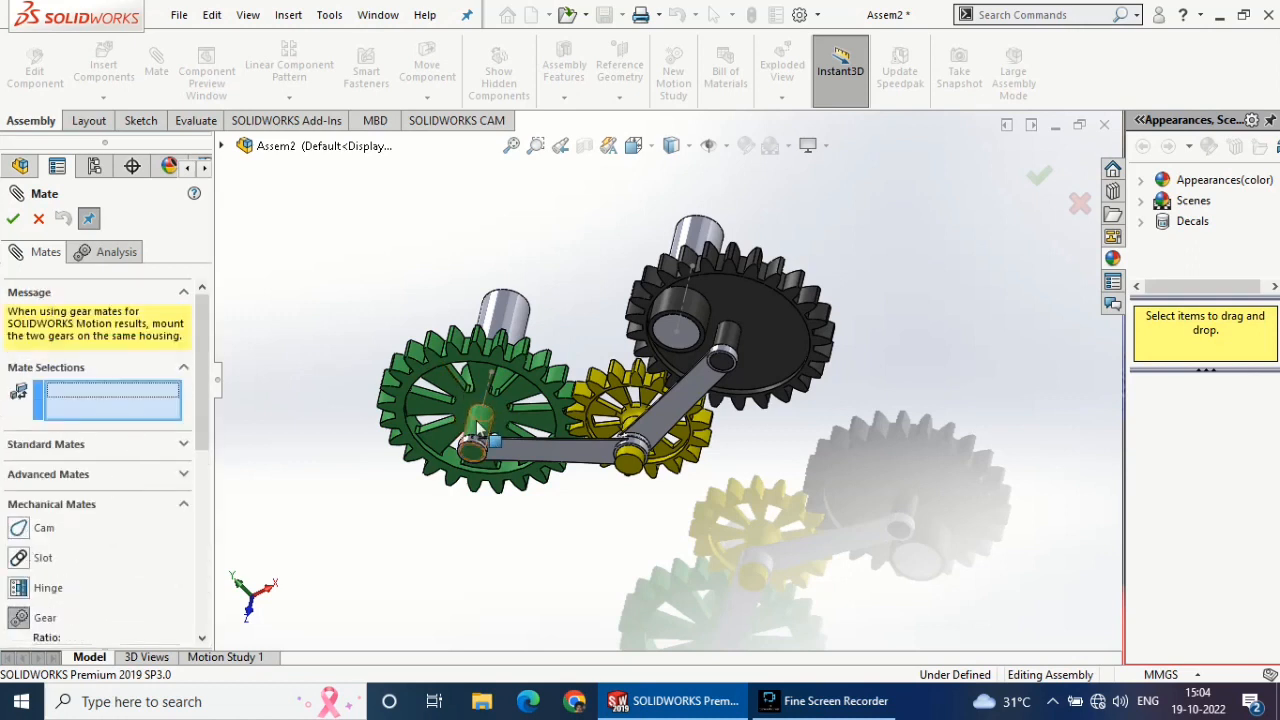
{"action": "left_click", "coordinate": [724, 346]}
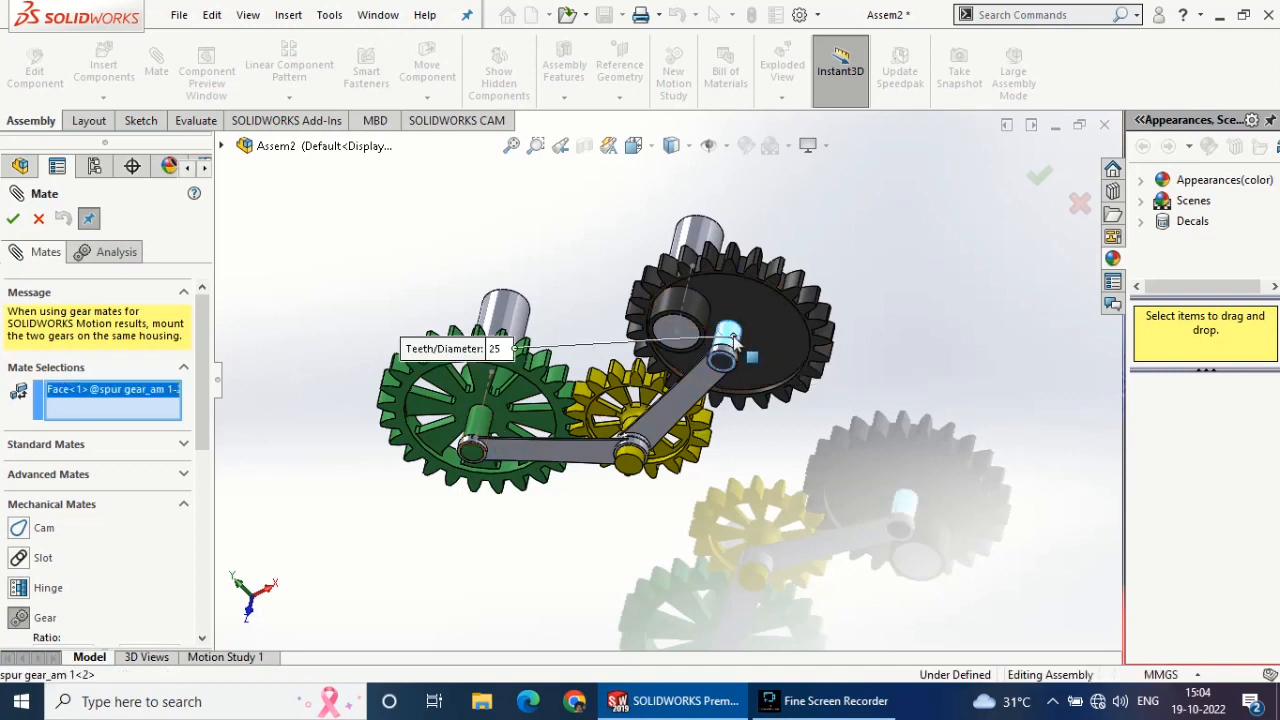
{"action": "left_click", "coordinate": [630, 442]}
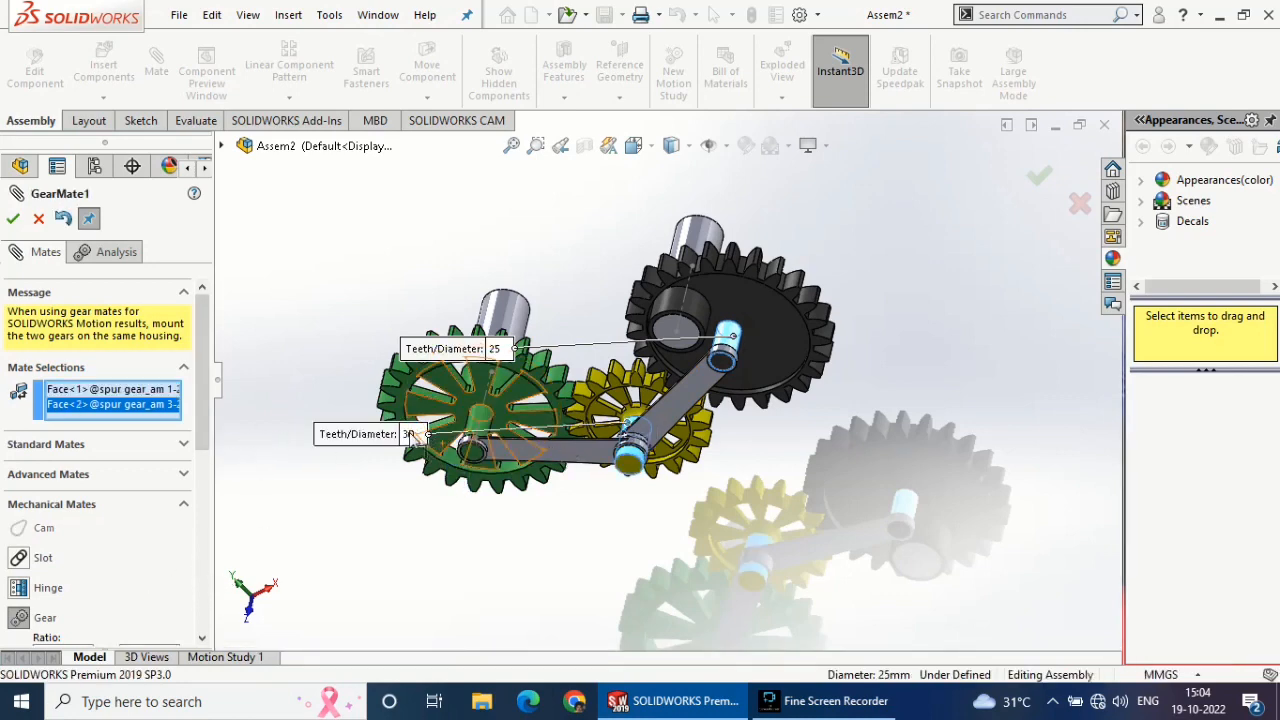
{"action": "left_click_drag", "start_coordinate": [345, 450], "coordinate": [447, 545]}
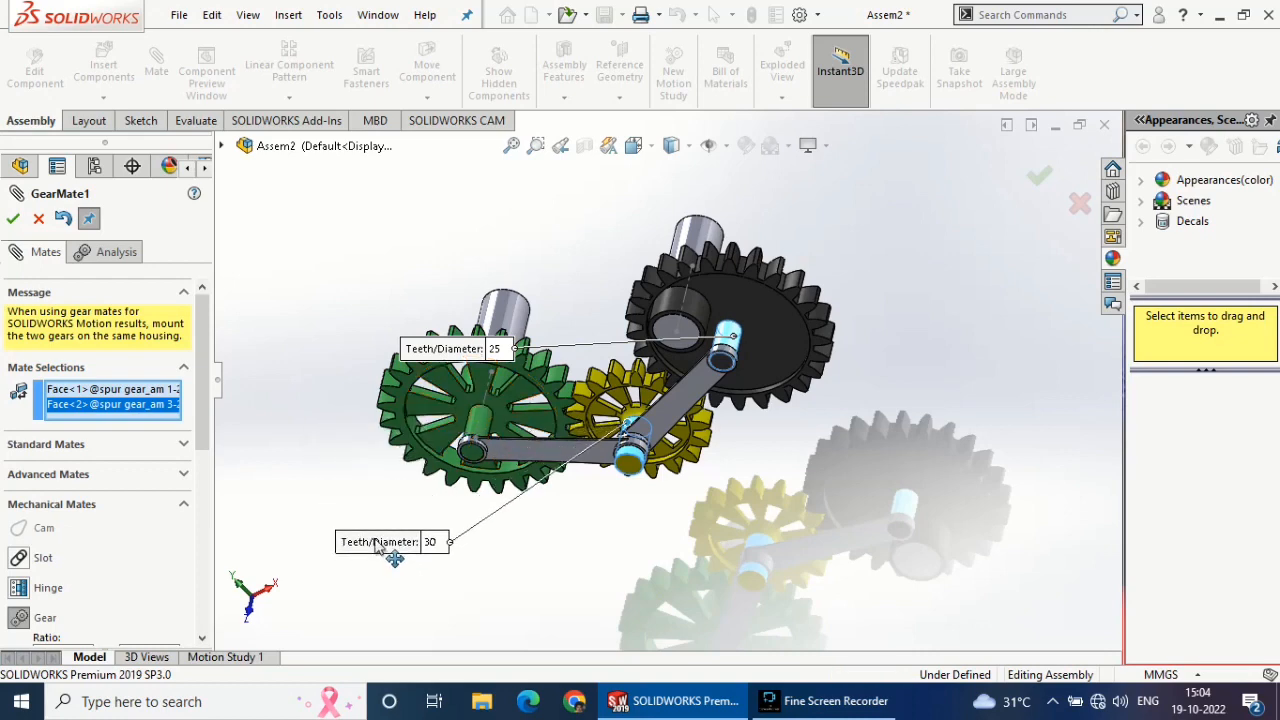
{"action": "left_click", "coordinate": [440, 543]}
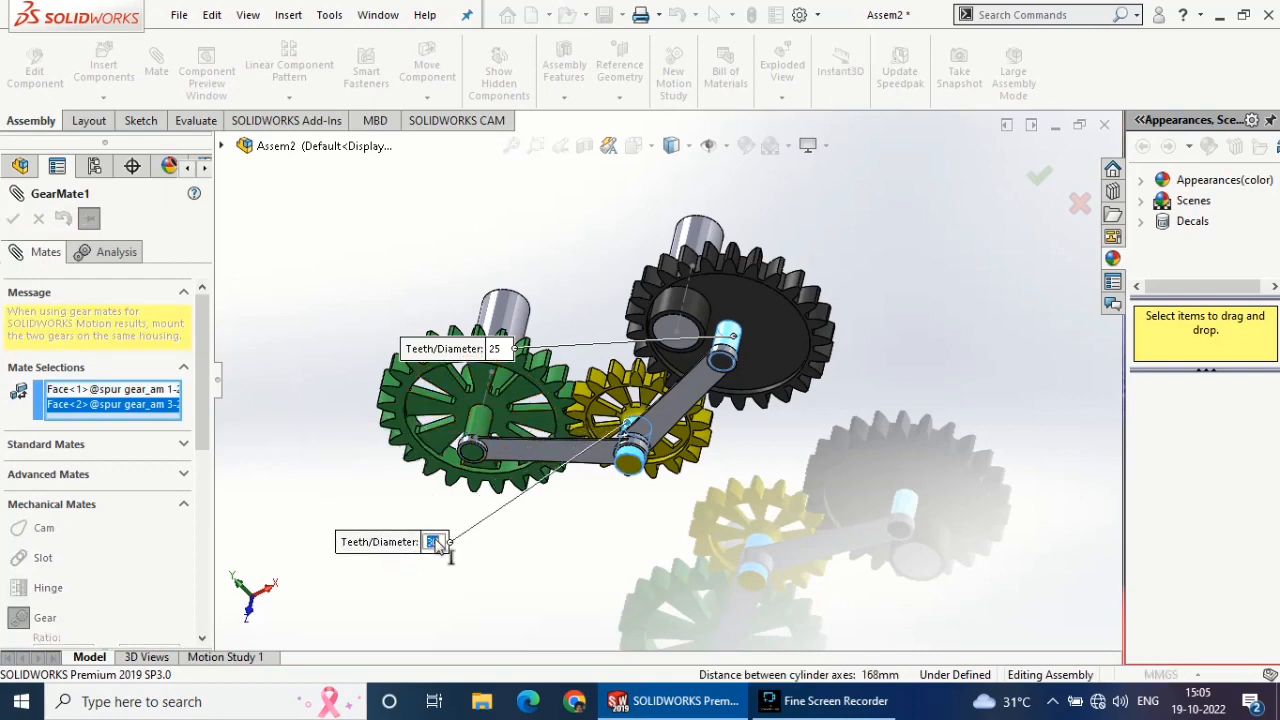
{"action": "key", "text": "Return"}
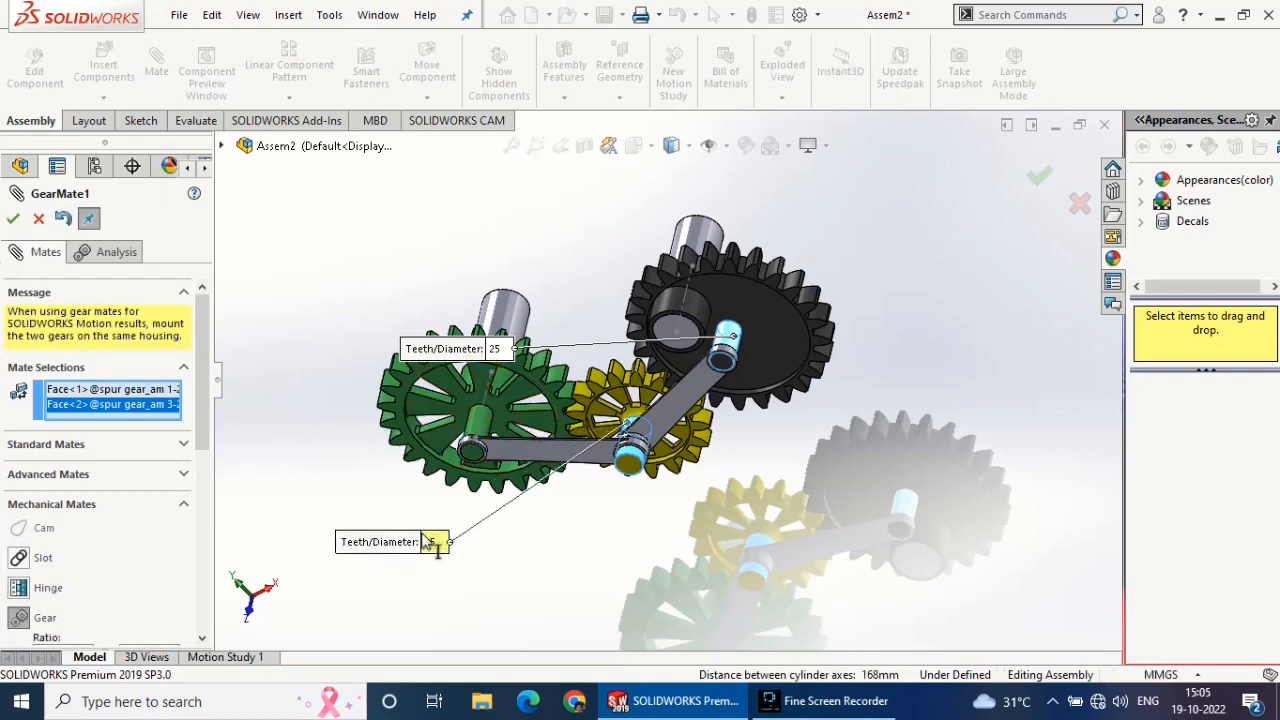
{"action": "left_click", "coordinate": [12, 218]}
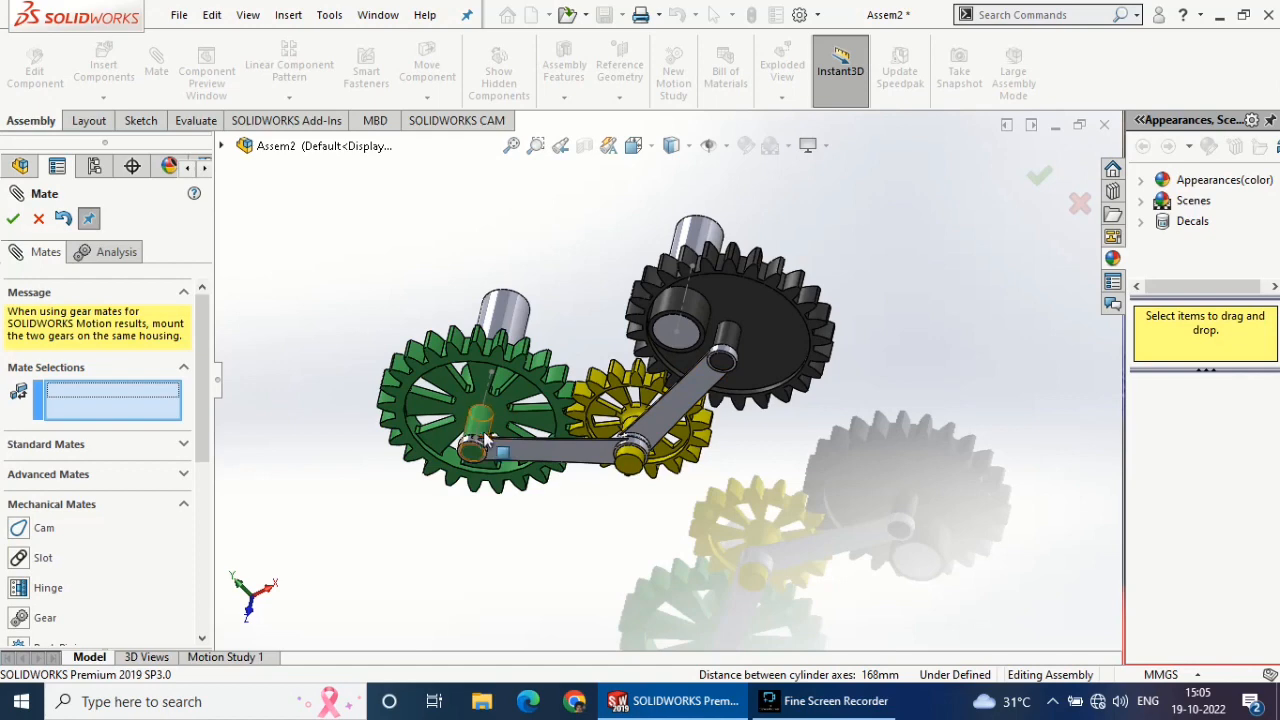
- Add a gear mate between the yellow and green gears' pins, setting teeth/diameter to 15 for yellow against 25 for green
{"action": "middle_click_drag", "start_coordinate": [563, 526], "coordinate": [612, 545]}
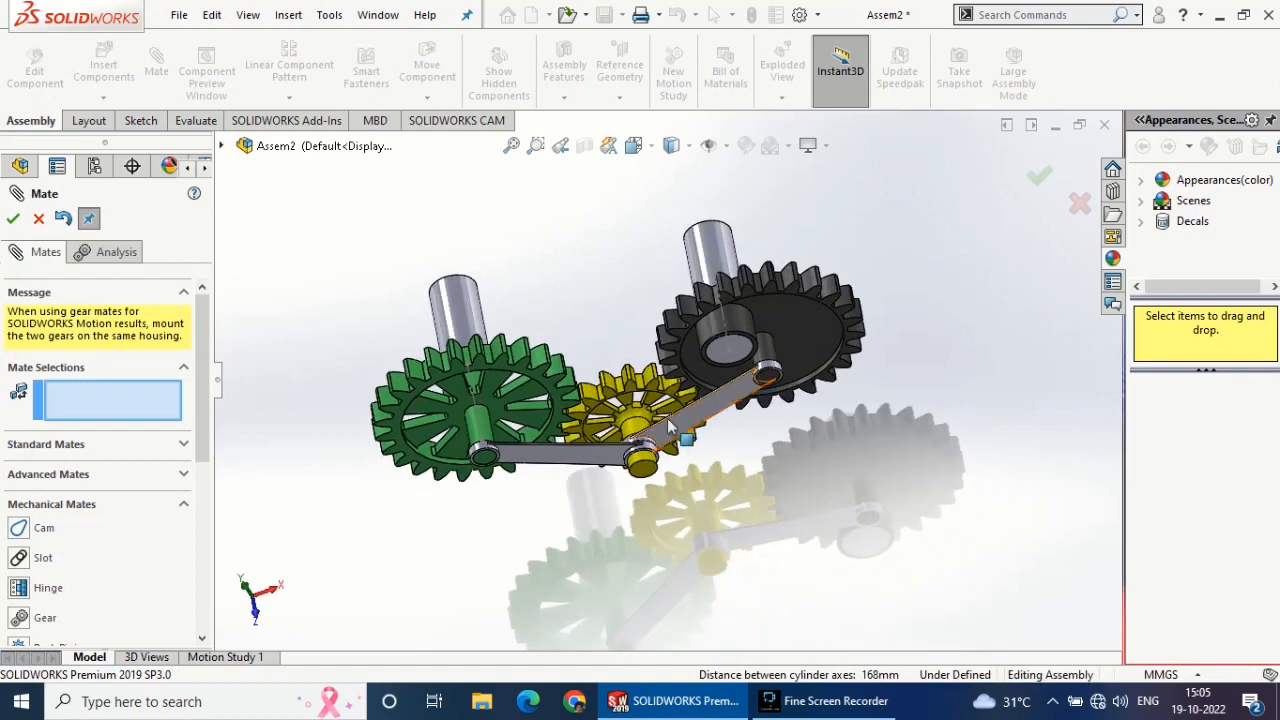
{"action": "left_click", "coordinate": [633, 433]}
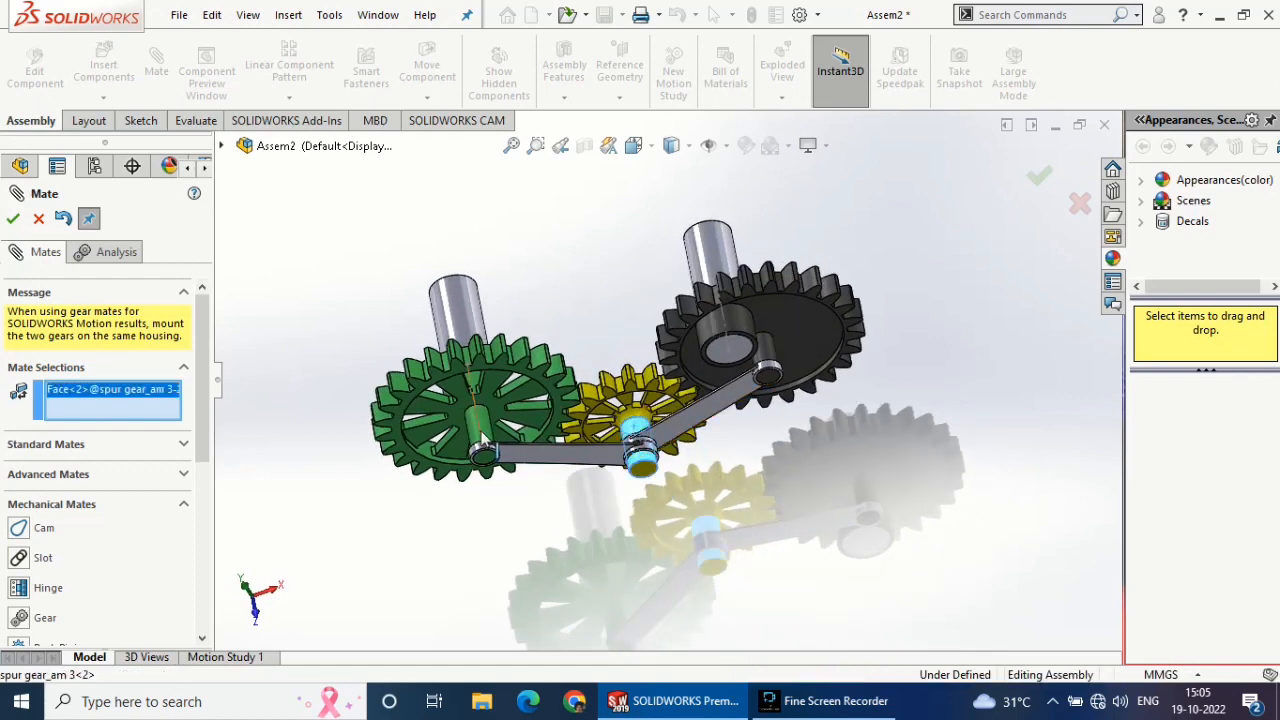
{"action": "left_click", "coordinate": [485, 430]}
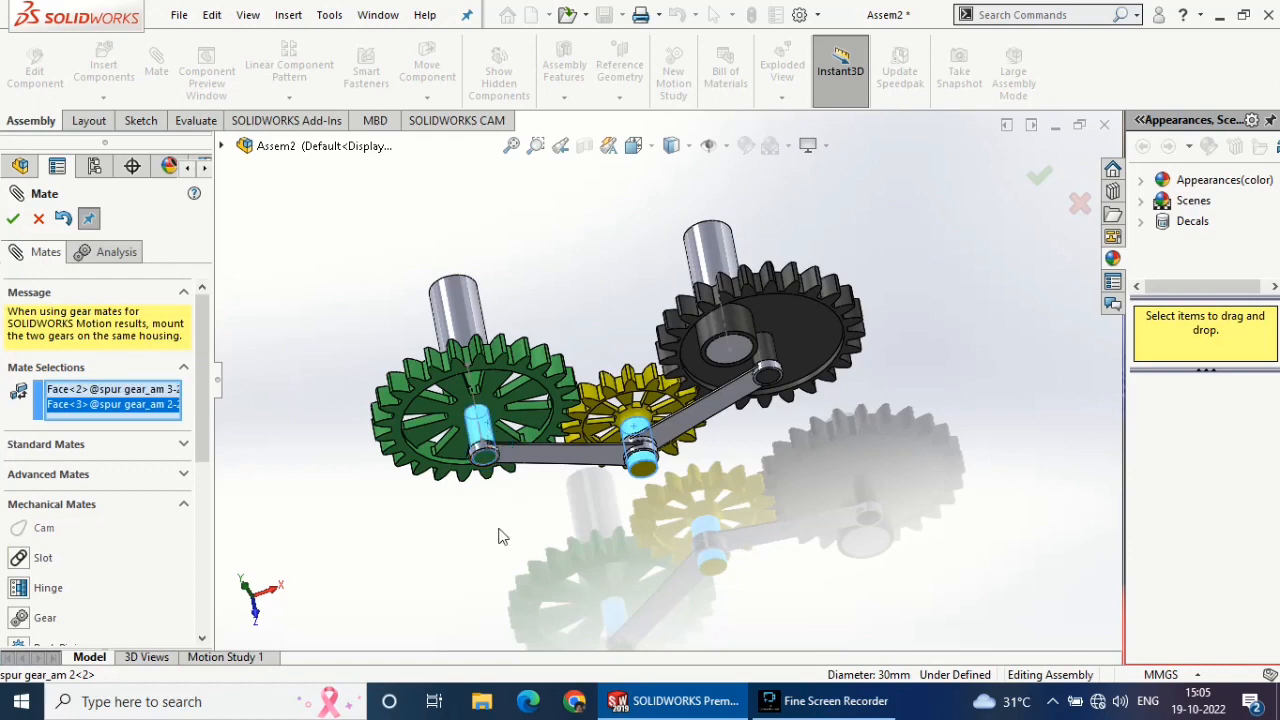
{"action": "left_click", "coordinate": [19, 618]}
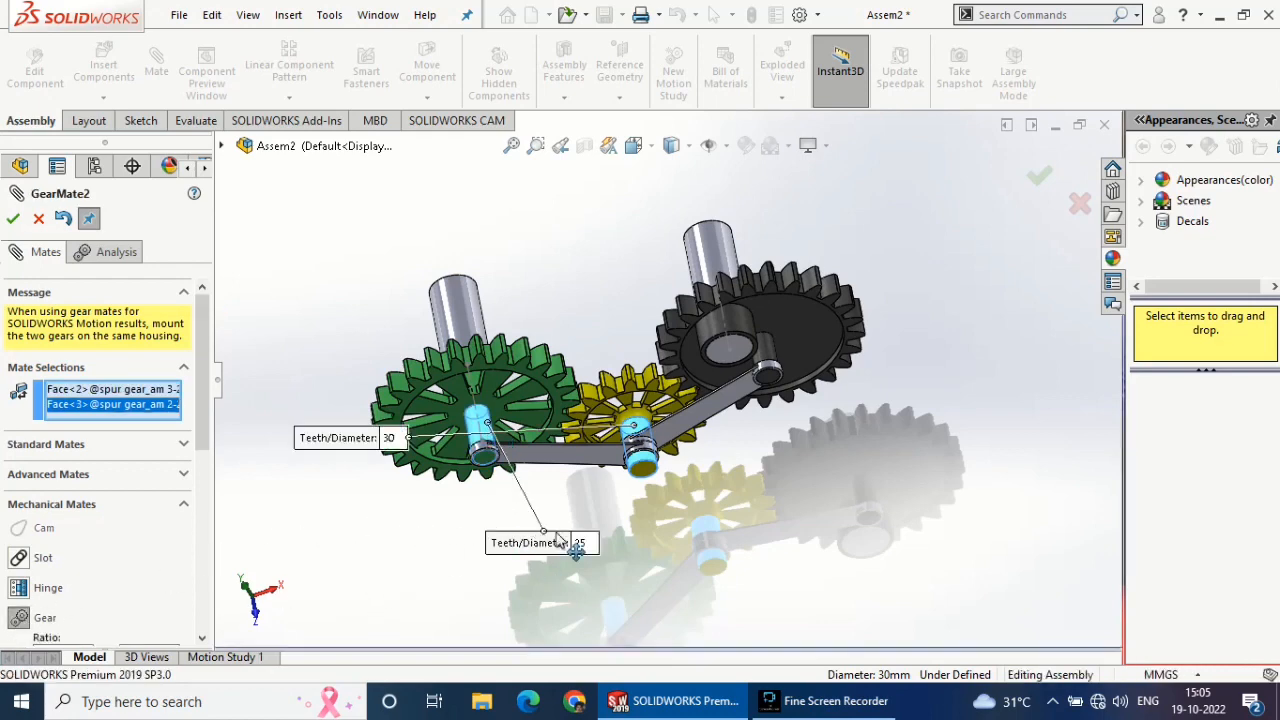
{"action": "left_click_drag", "start_coordinate": [332, 445], "coordinate": [742, 597]}
{"action": "double_click", "coordinate": [760, 596]}
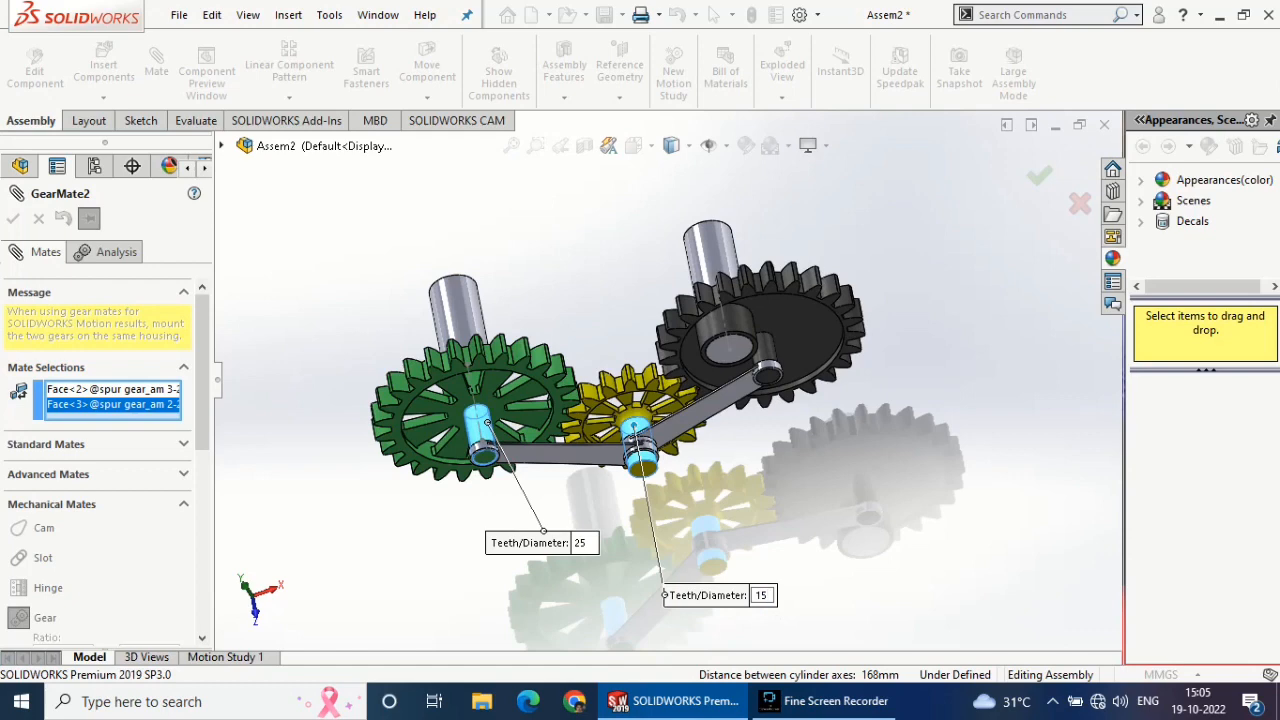
{"action": "type", "text": "15"}
{"action": "key", "text": "Return"}
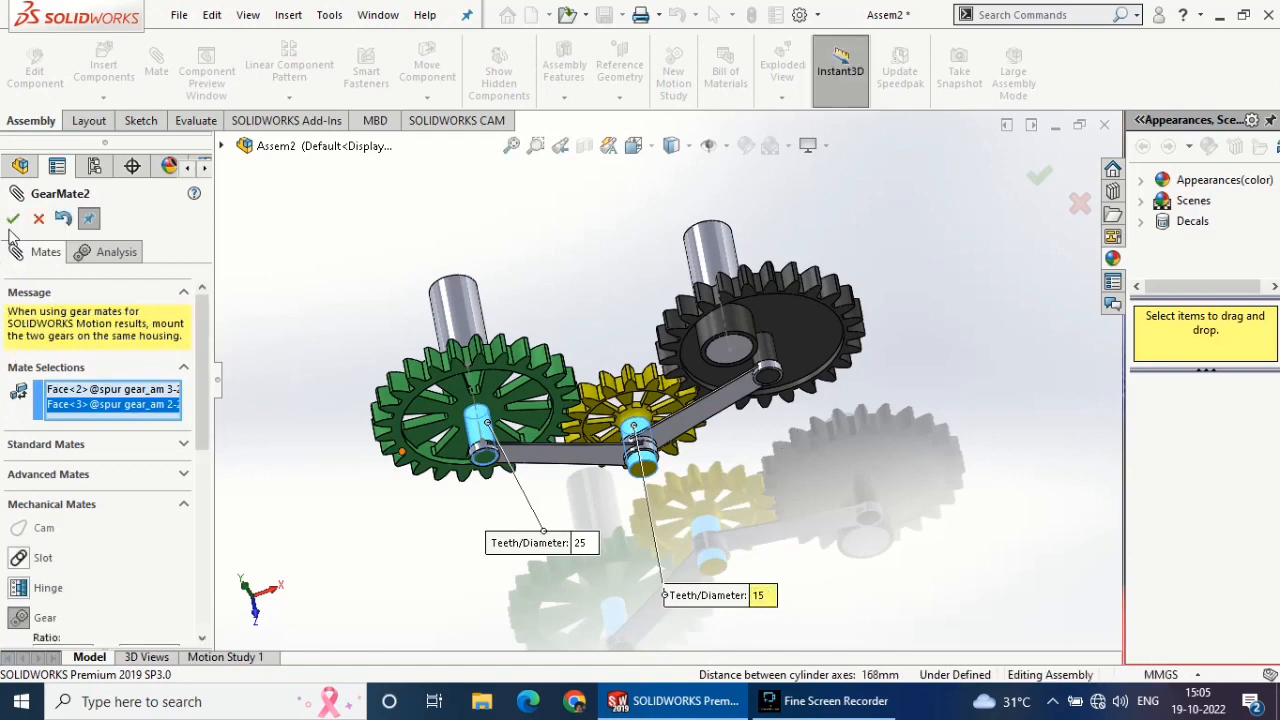
{"action": "left_click", "coordinate": [13, 219]}
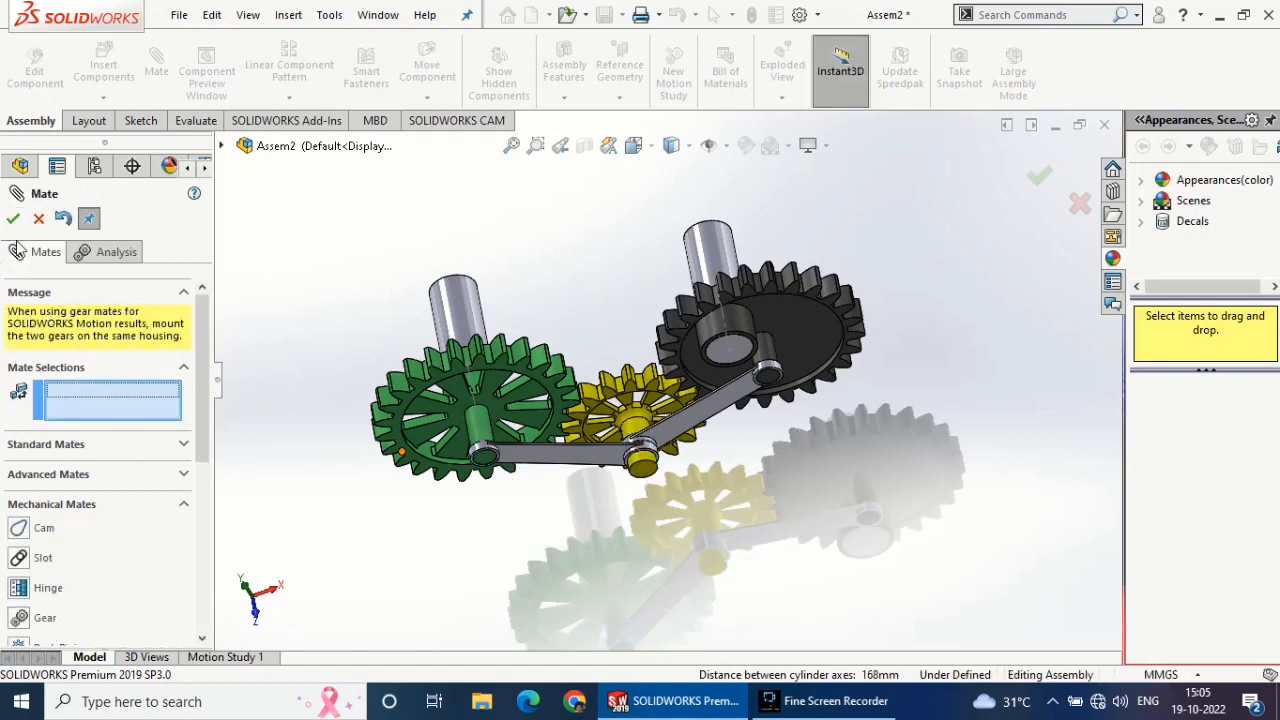
{"action": "left_click", "coordinate": [13, 219]}
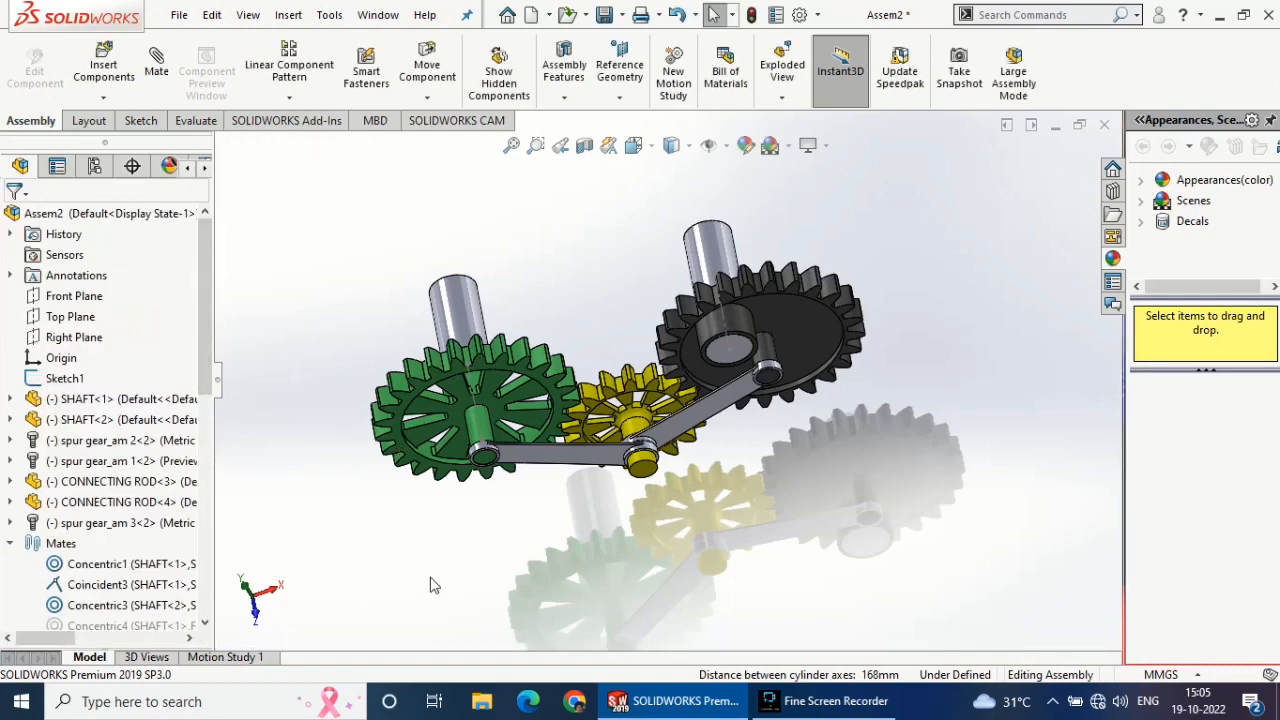
- Rebuild the assembly and turn the black gear to test how the gears and CONNECTING RODs move together
{"action": "middle_click_drag", "start_coordinate": [433, 585], "coordinate": [368, 520]}
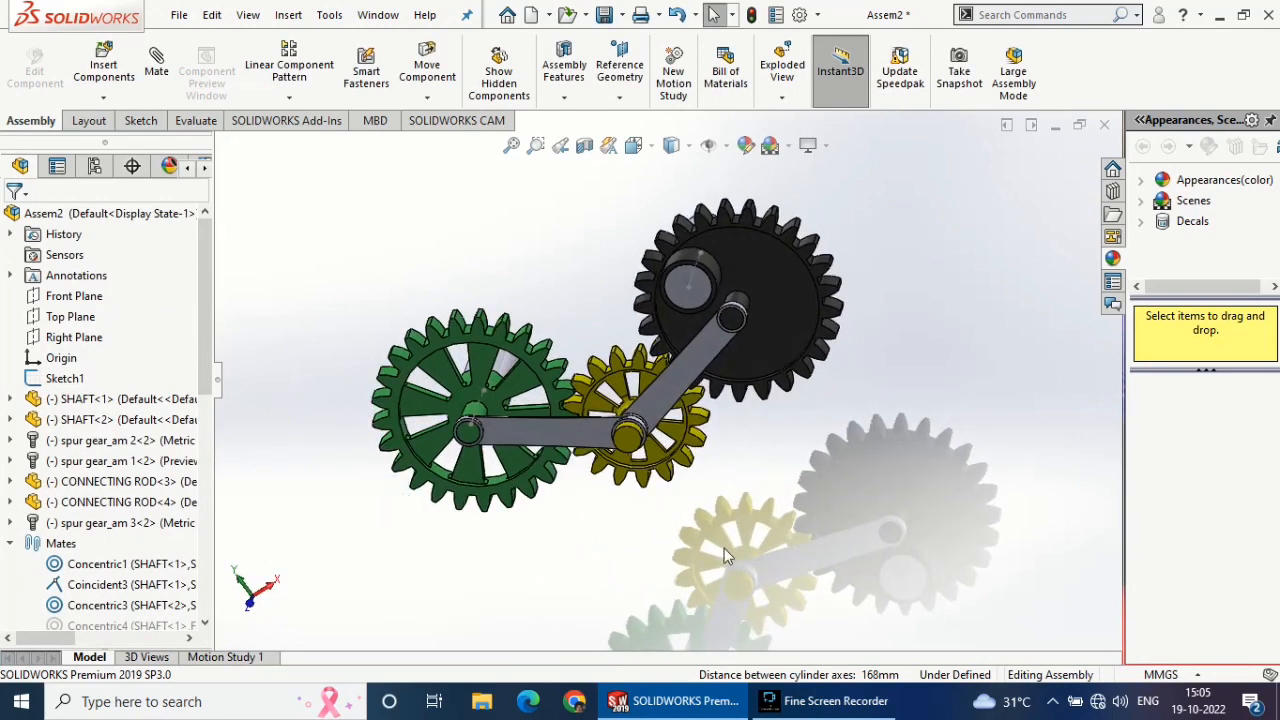
{"action": "left_click", "coordinate": [753, 14]}
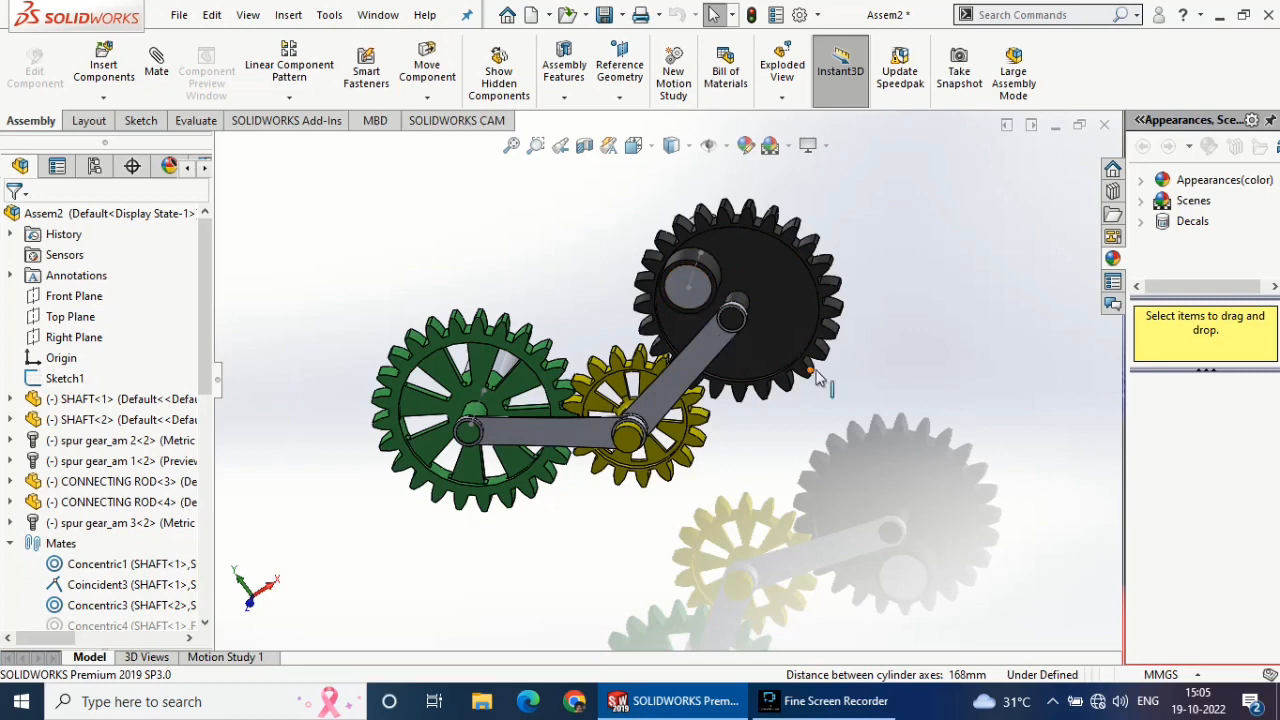
{"action": "left_click_drag", "start_coordinate": [729, 241], "coordinate": [836, 424]}
{"action": "left_click", "coordinate": [817, 448]}
{"action": "middle_click_drag", "start_coordinate": [797, 434], "coordinate": [695, 455]}
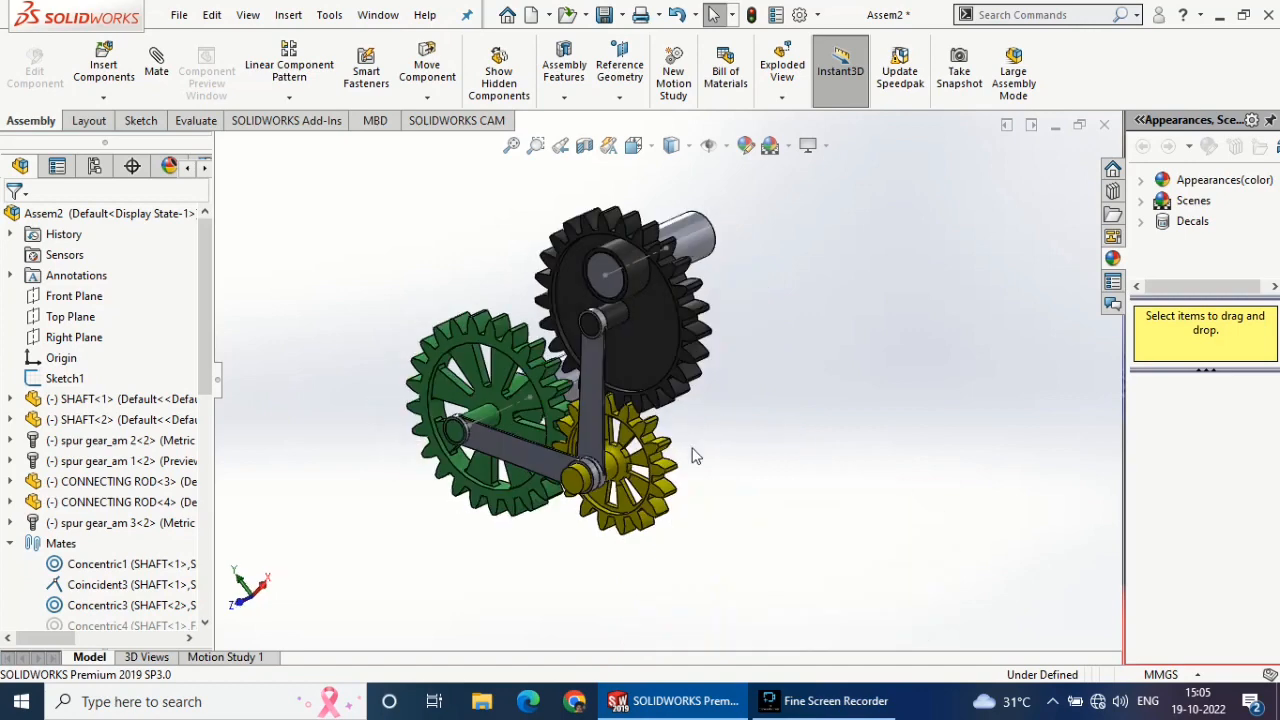
{"action": "middle_click_drag", "start_coordinate": [770, 437], "coordinate": [836, 568]}
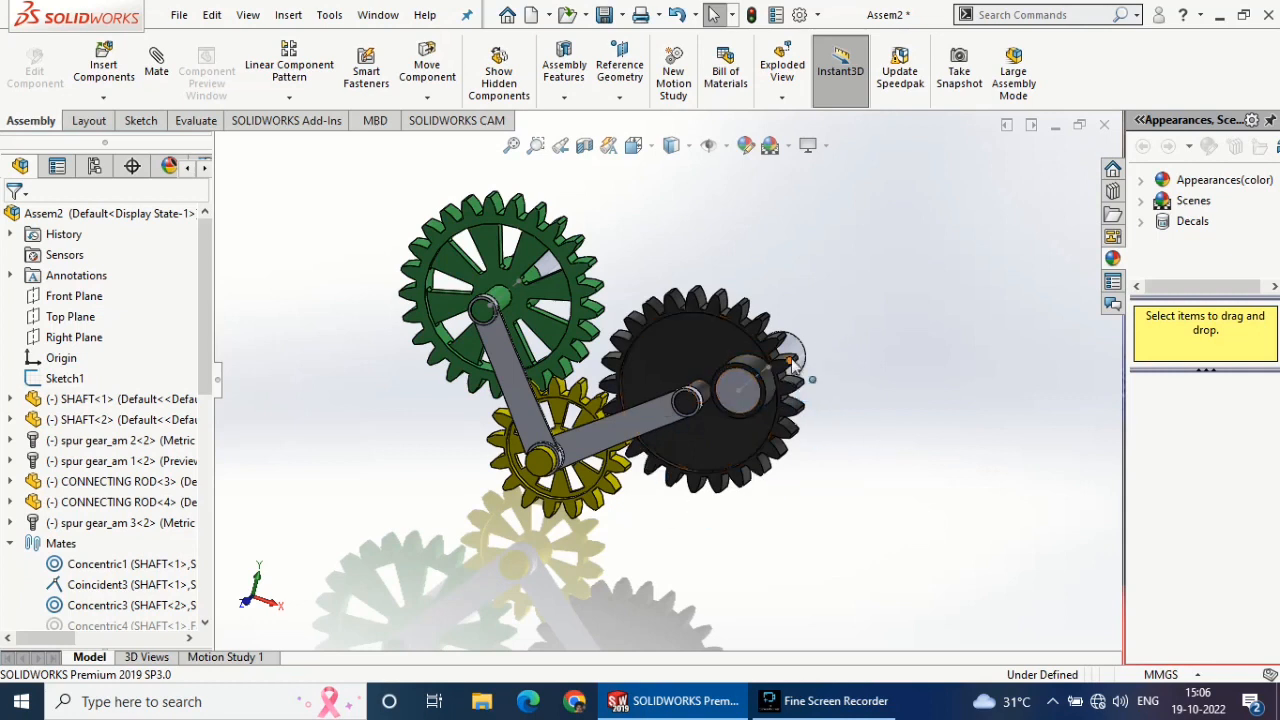
- Open Motion Study 1, set its type to Basic Motion and extend its duration to 8 seconds
{"action": "left_click", "coordinate": [250, 660]}
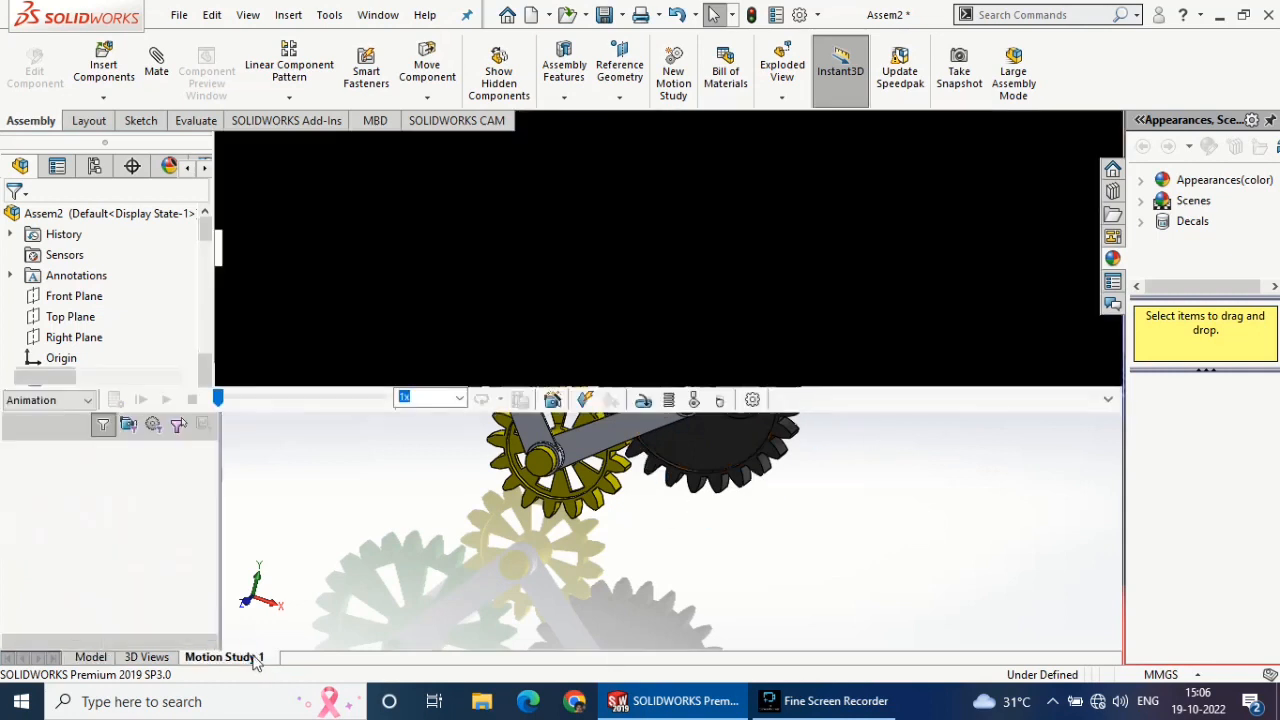
{"action": "left_click", "coordinate": [88, 400]}
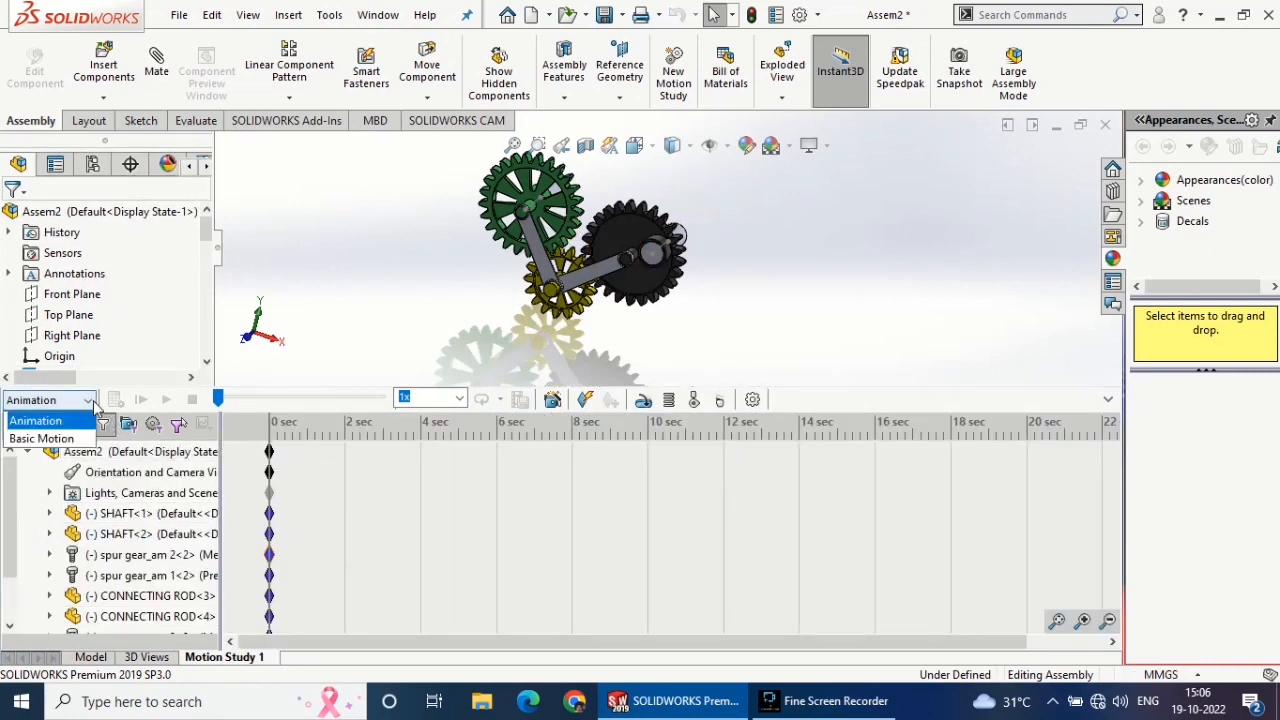
{"action": "left_click", "coordinate": [70, 437]}
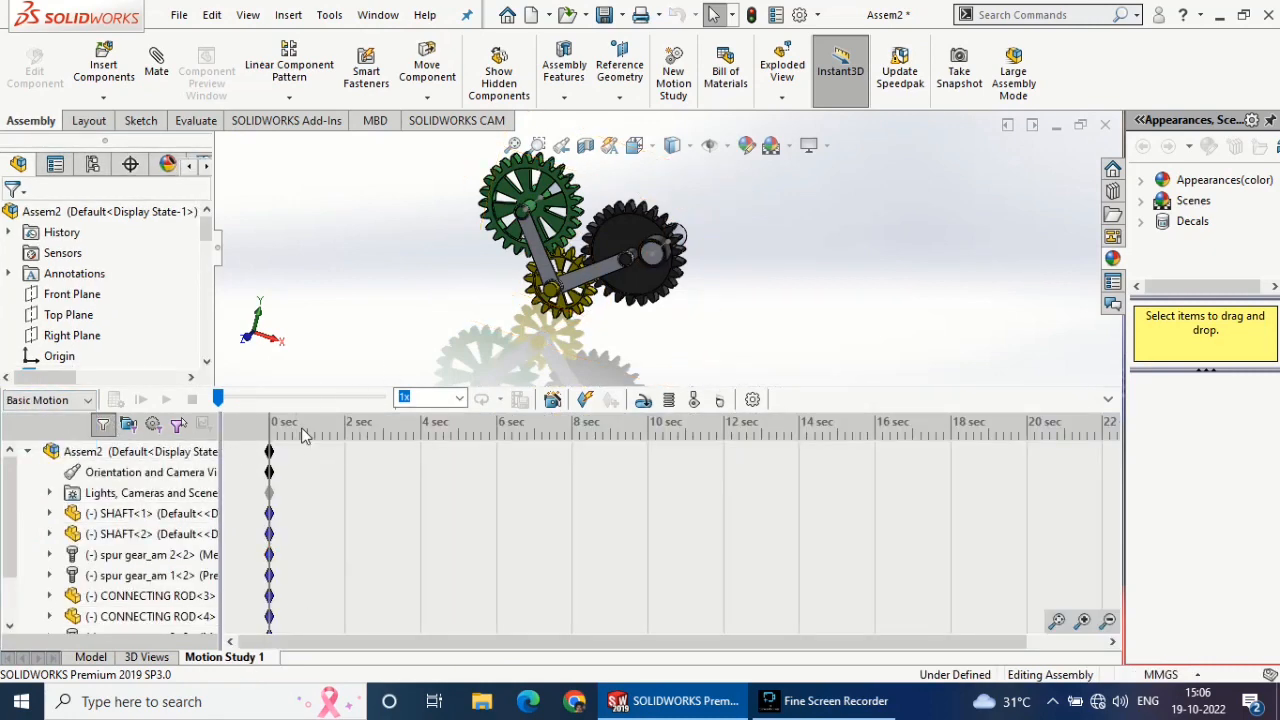
{"action": "left_click_drag", "start_coordinate": [269, 451], "coordinate": [297, 458]}
{"action": "left_click_drag", "start_coordinate": [421, 471], "coordinate": [568, 481]}
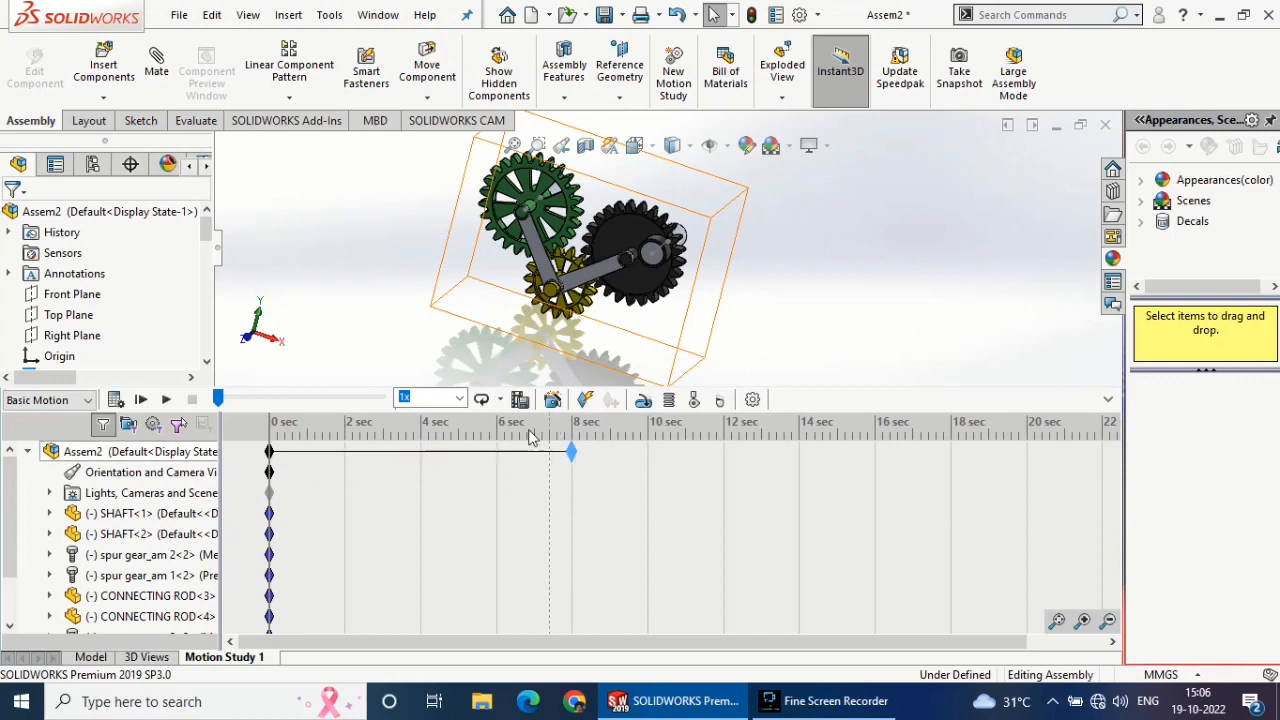
- Add a rotary motor to the cylindrical hub face of the black gear, around its shaft
{"action": "left_click", "coordinate": [643, 401]}
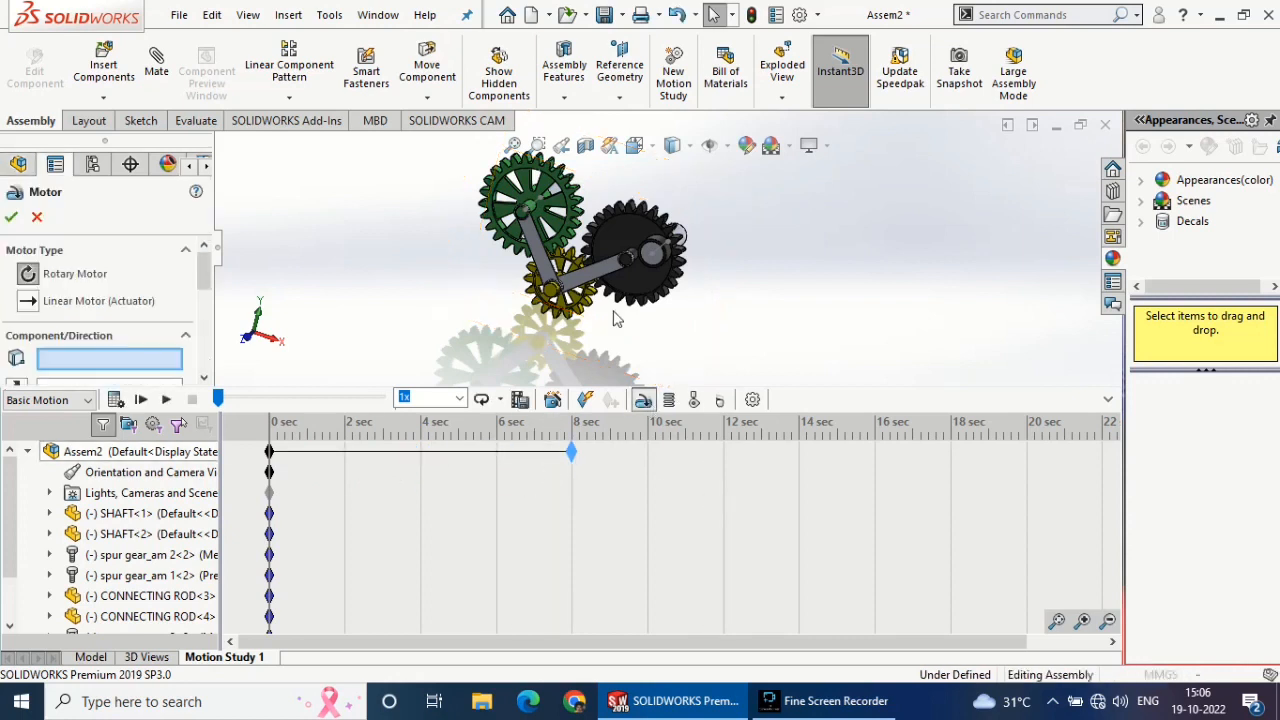
{"action": "scroll", "coordinate": [650, 248], "scroll_direction": "down", "scroll_amount": 2}
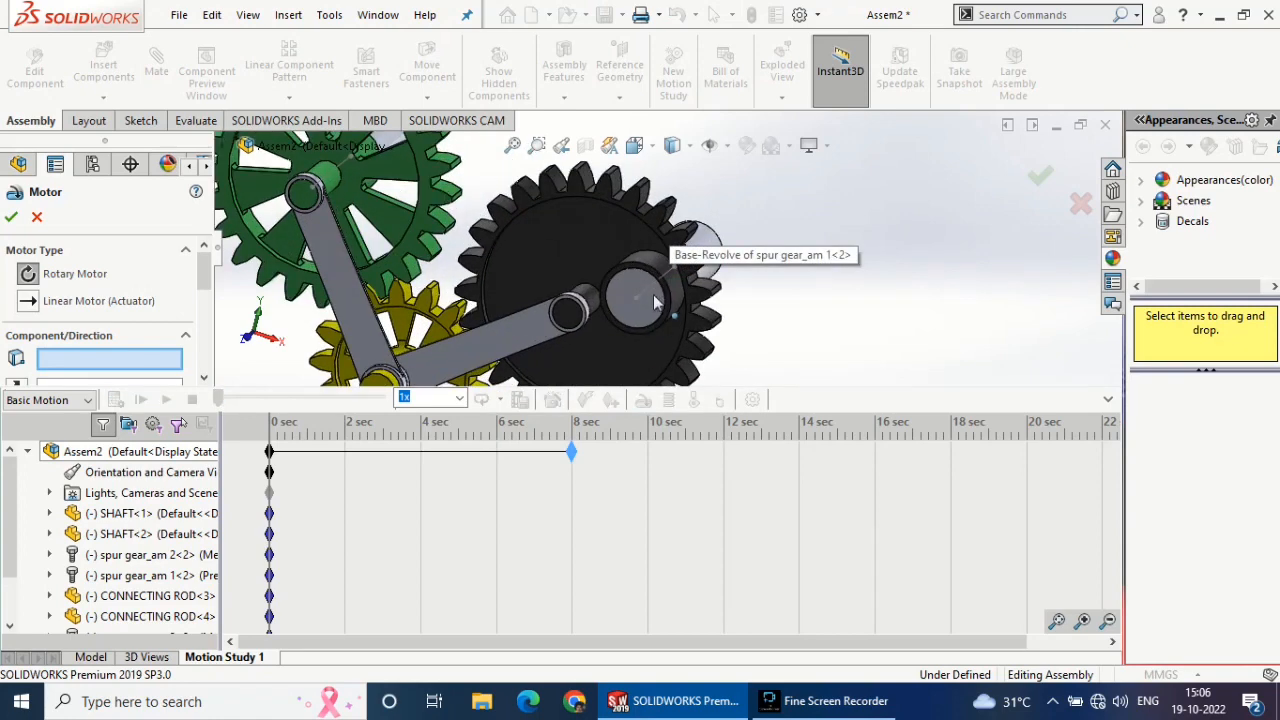
{"action": "scroll", "coordinate": [655, 295], "scroll_direction": "down", "scroll_amount": 2}
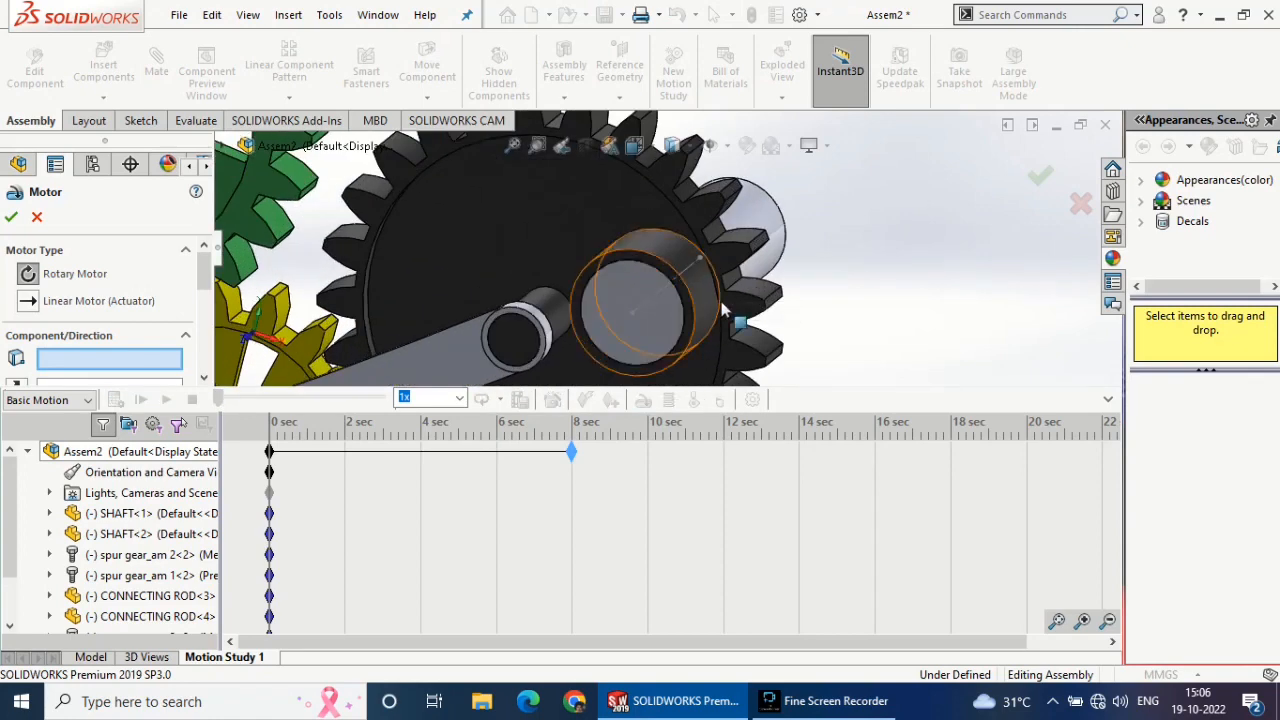
{"action": "left_click", "coordinate": [678, 258]}
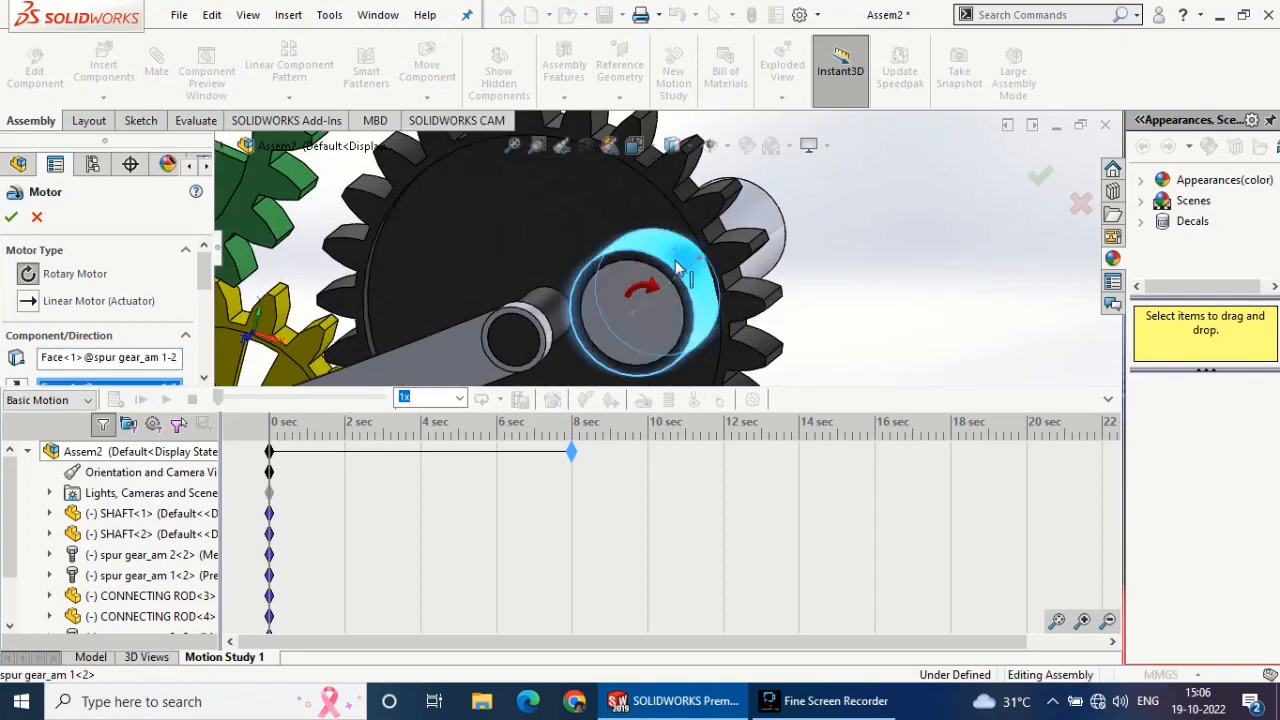
{"action": "scroll", "coordinate": [876, 258], "scroll_direction": "up", "scroll_amount": 2}
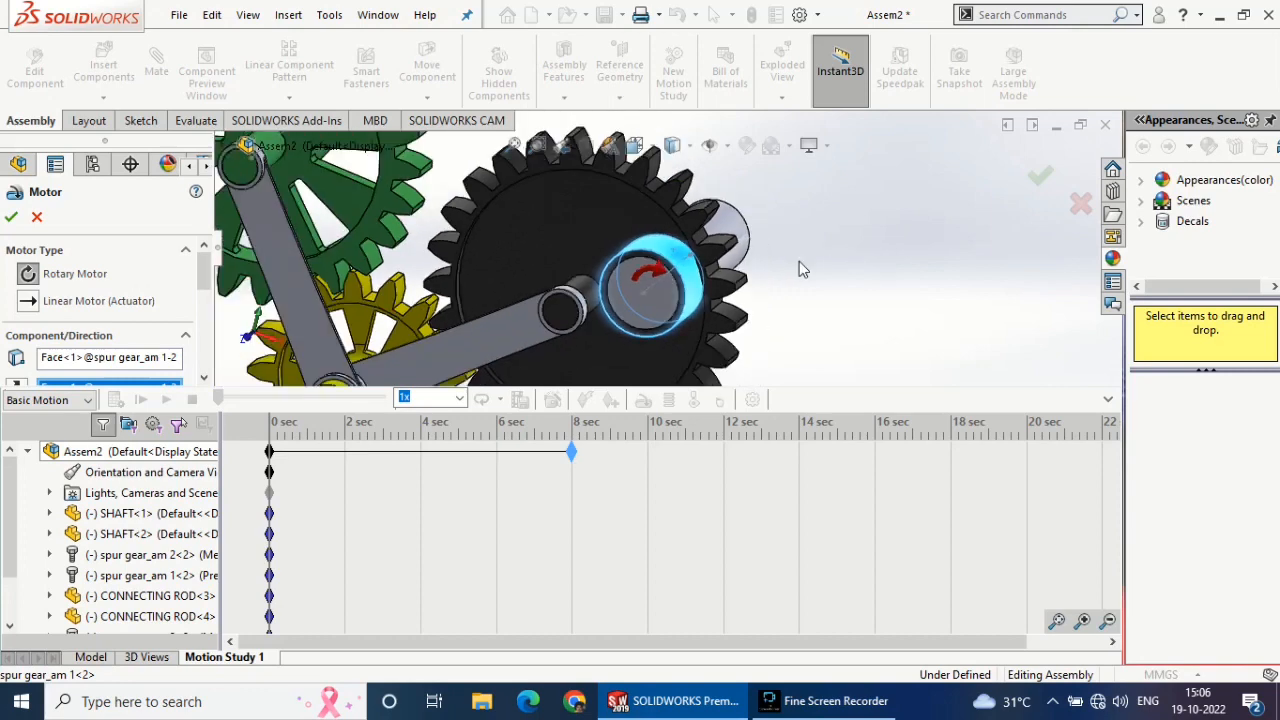
{"action": "left_click", "coordinate": [11, 216]}
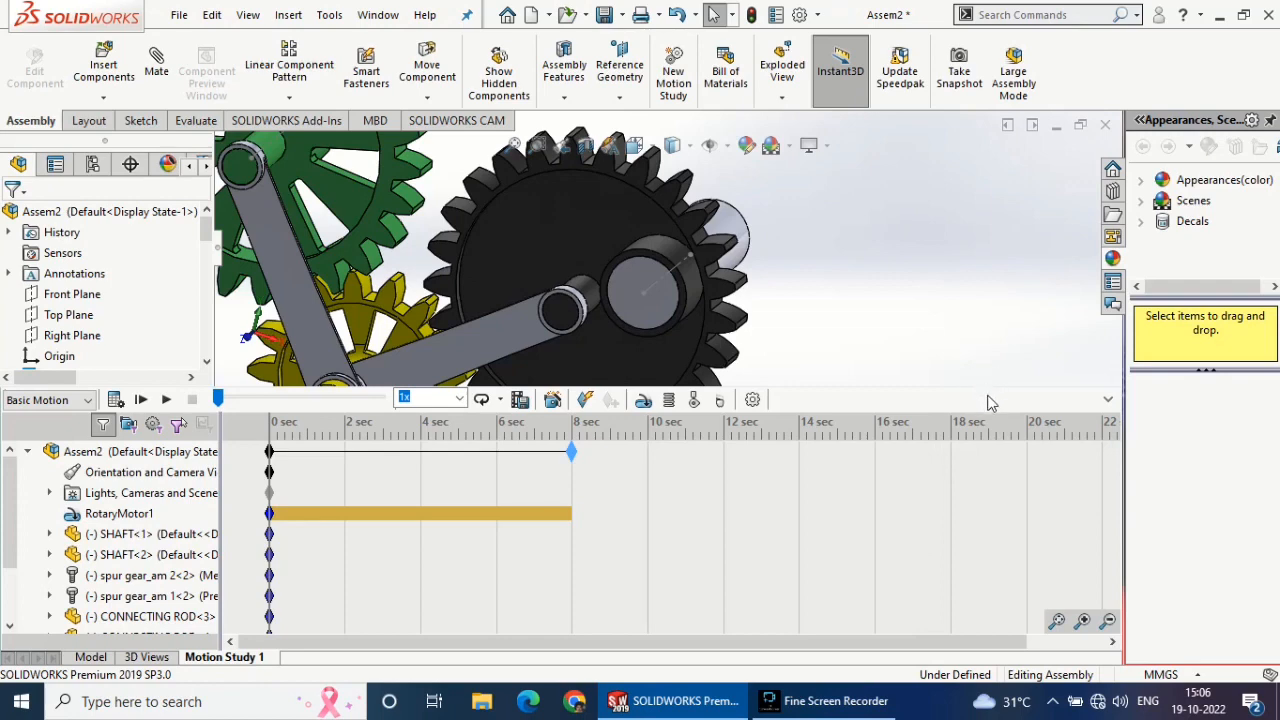
- Collapse the motion timeline and calculate the motion study to run the gear animation
{"action": "left_click", "coordinate": [1106, 401]}
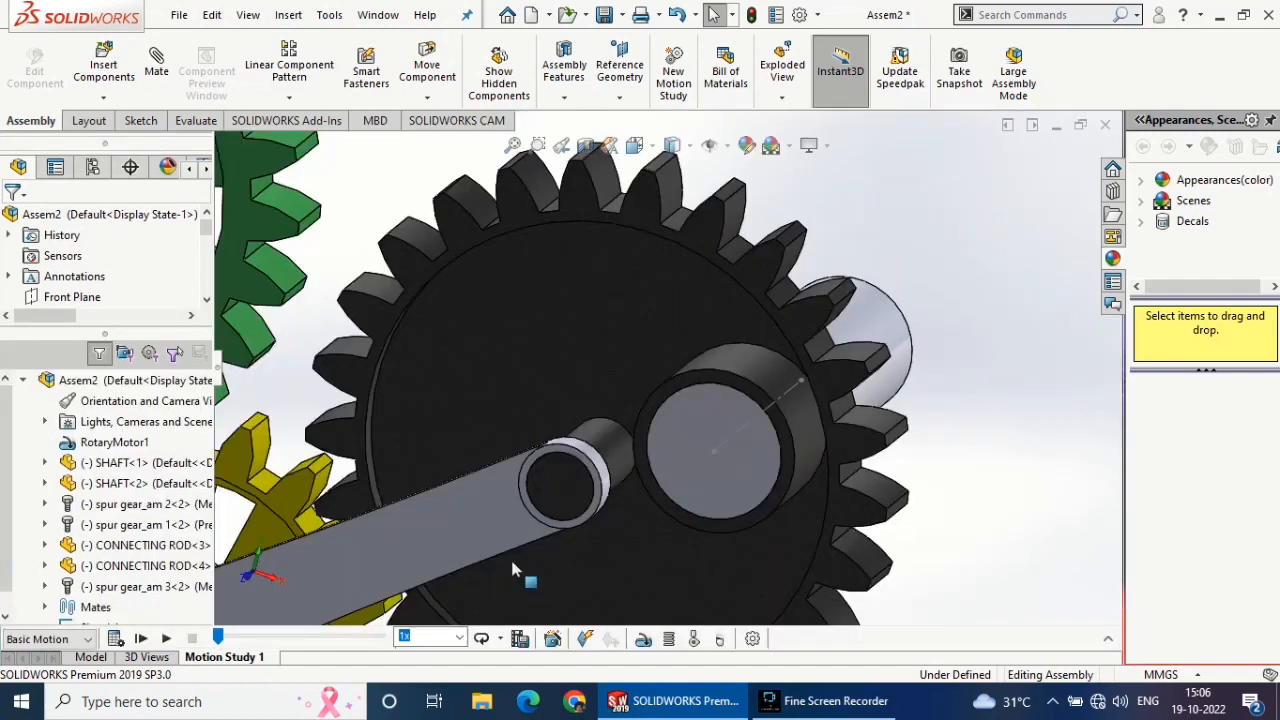
{"action": "left_click", "coordinate": [115, 638]}
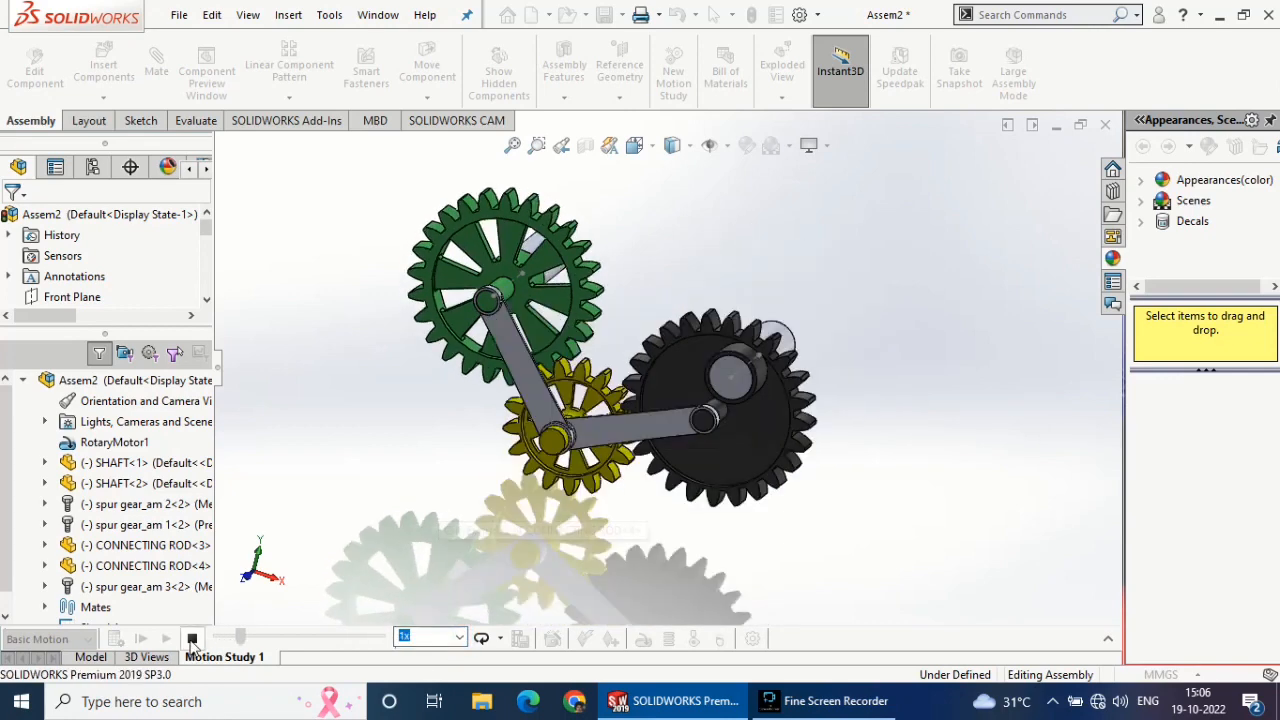
- Set the constant speed of the existing rotary motor to 20 RPM and recalculate the motion study
{"action": "left_click", "coordinate": [1110, 639]}
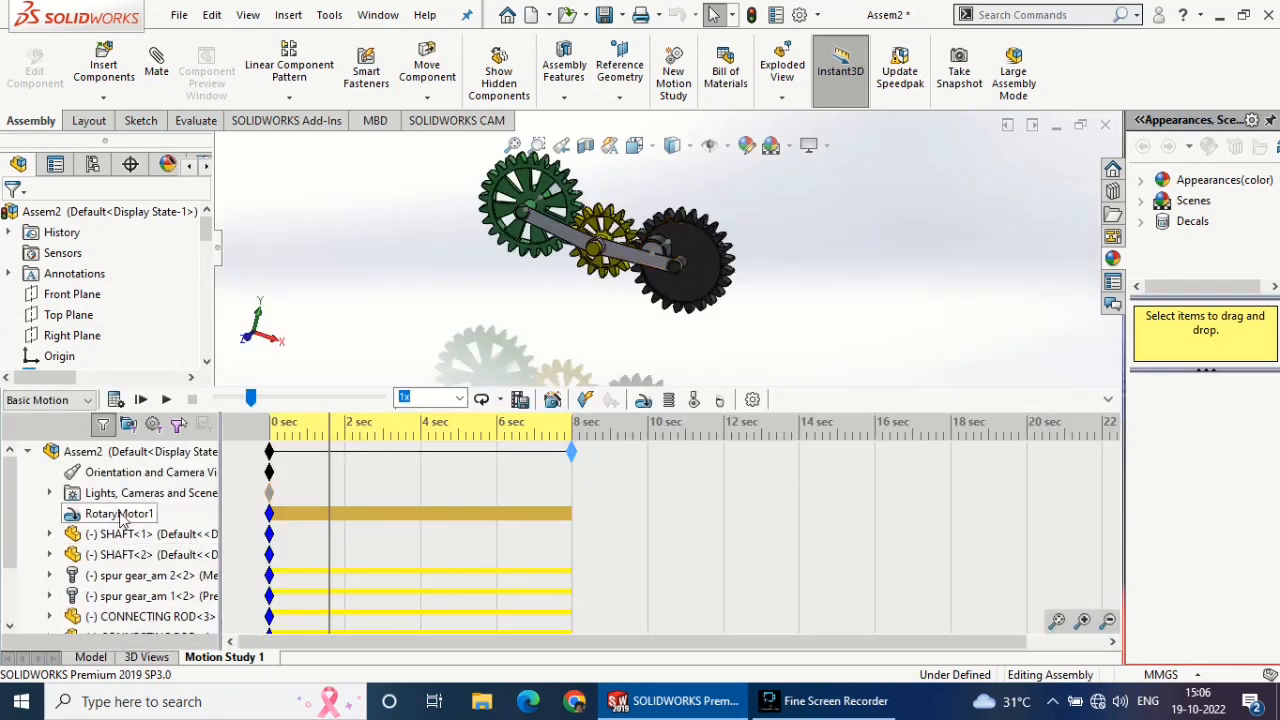
{"action": "left_click", "coordinate": [120, 514]}
{"action": "right_click", "coordinate": [120, 514]}
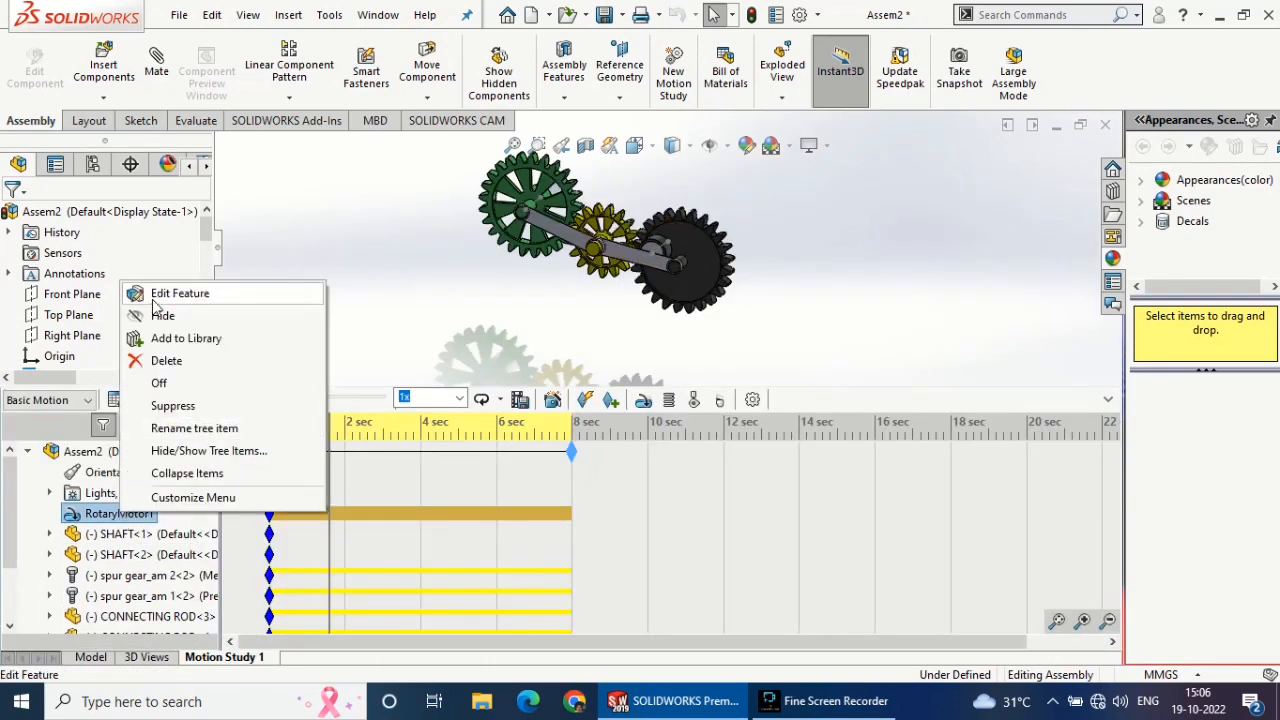
{"action": "left_click", "coordinate": [160, 294]}
{"action": "scroll", "coordinate": [205, 352], "scroll_direction": "down", "scroll_amount": 3}
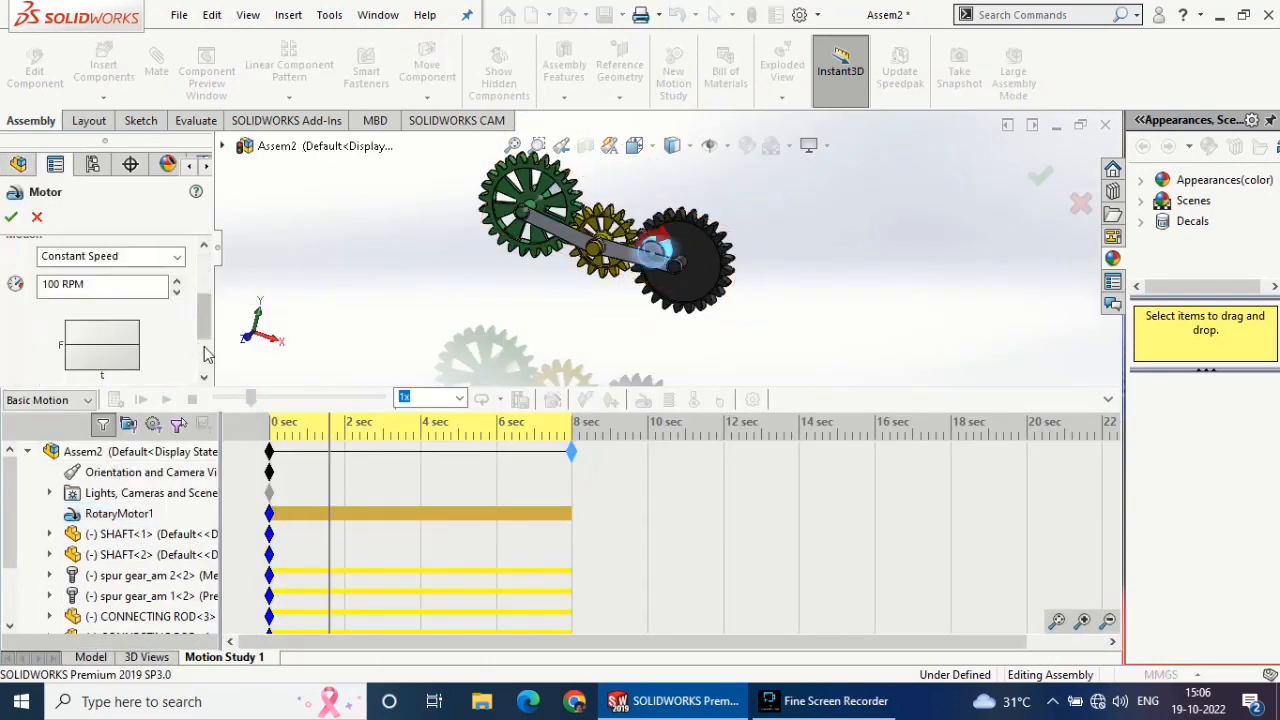
{"action": "left_click_drag", "start_coordinate": [110, 285], "coordinate": [2, 267]}
{"action": "type", "text": "2"}
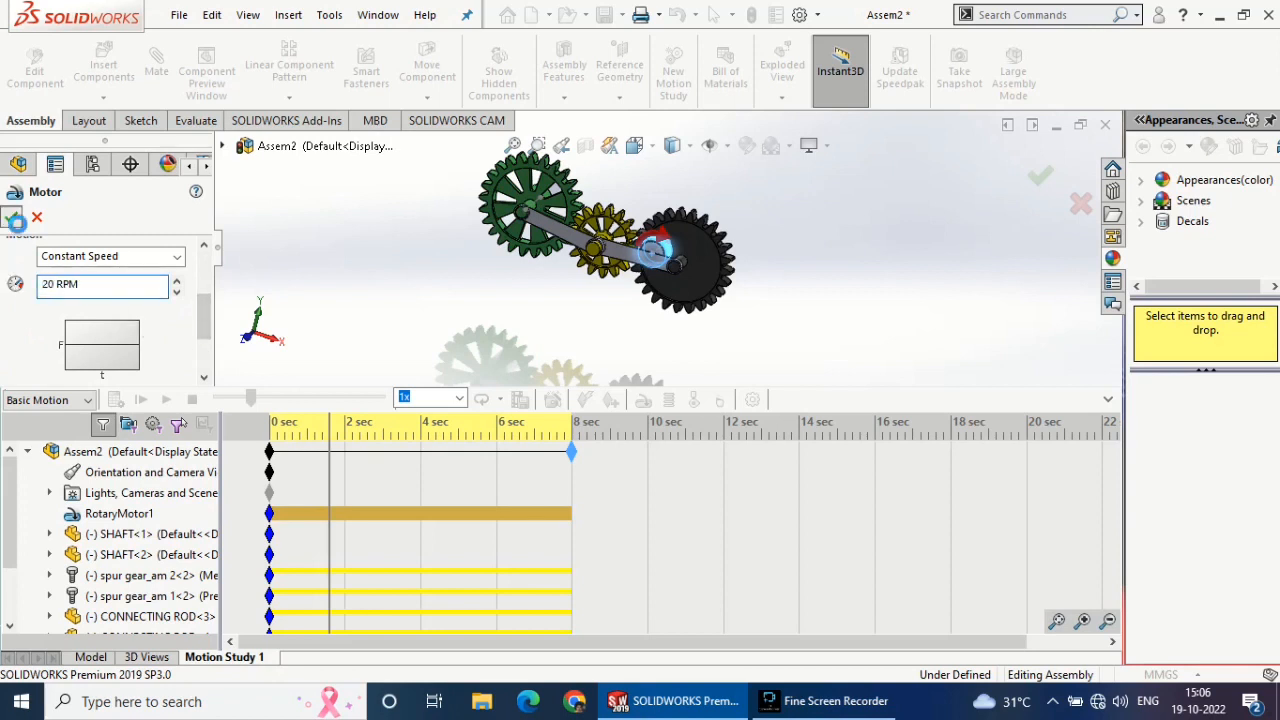
{"action": "left_click", "coordinate": [14, 219]}
{"action": "left_click", "coordinate": [126, 399]}
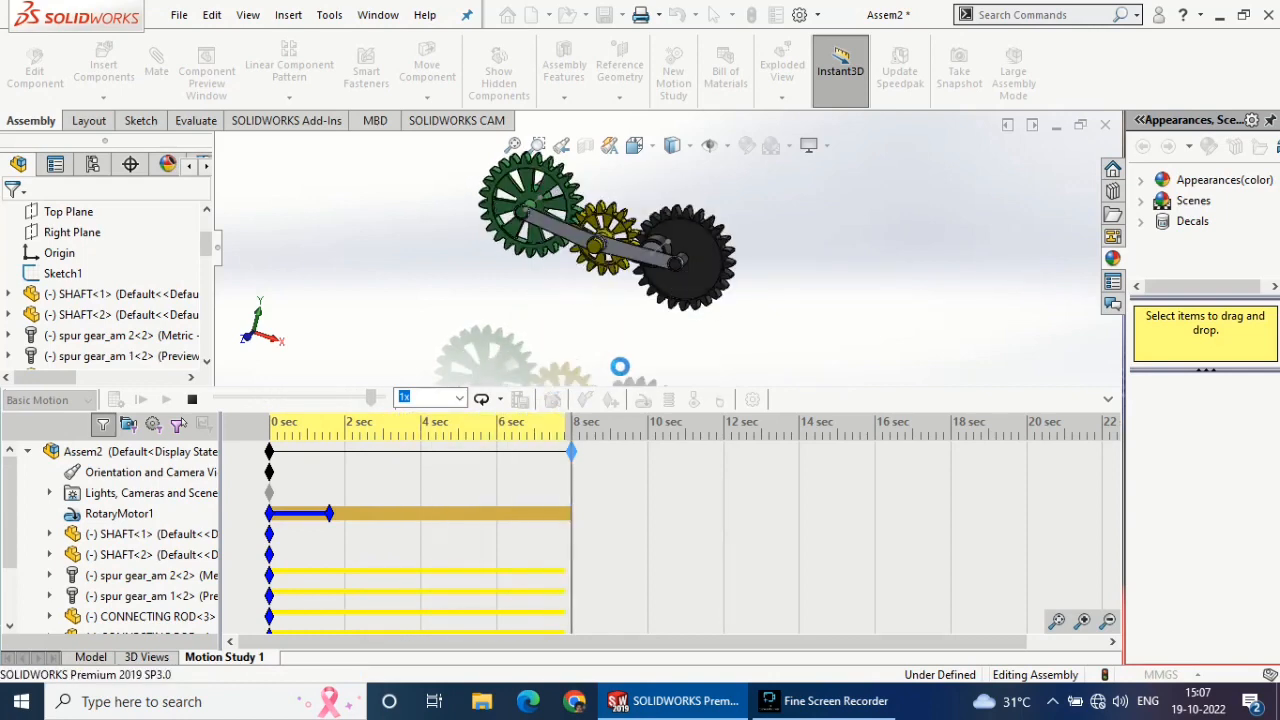
- Slow the animation playback to 0.1x and collapse the motion timeline to view the running gears from an angle
{"action": "left_click", "coordinate": [460, 398]}
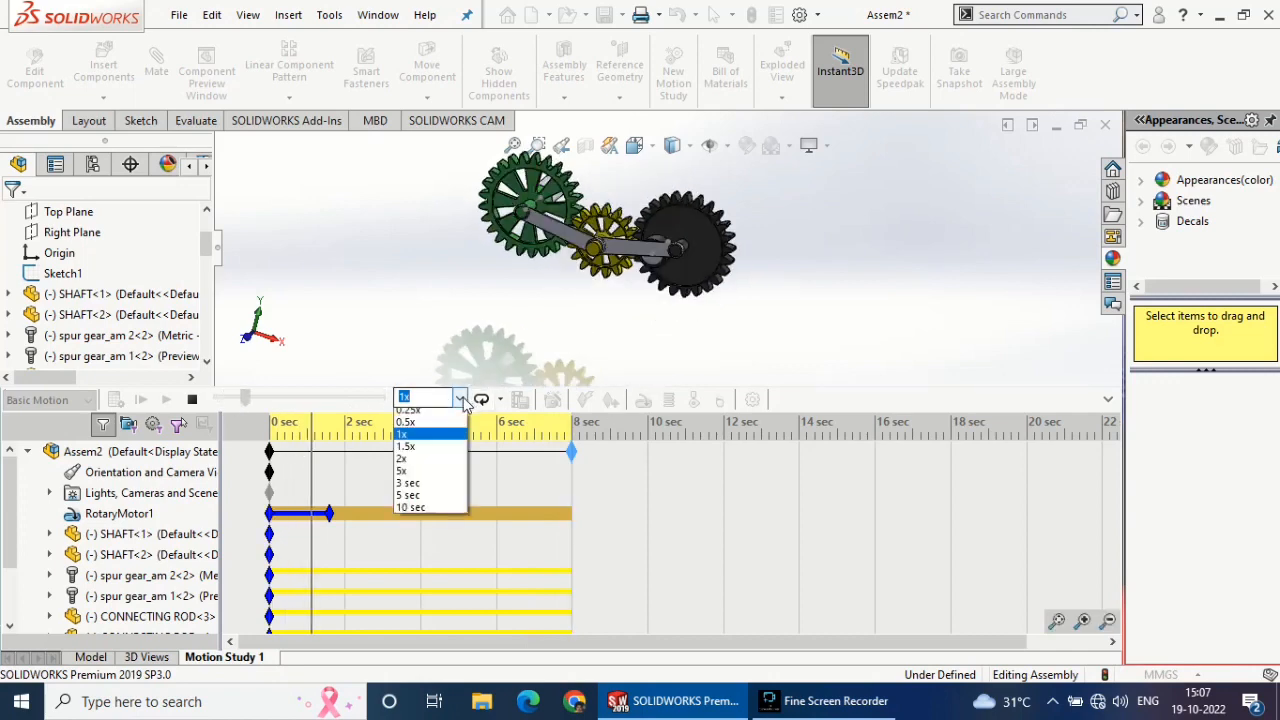
{"action": "left_click", "coordinate": [440, 420]}
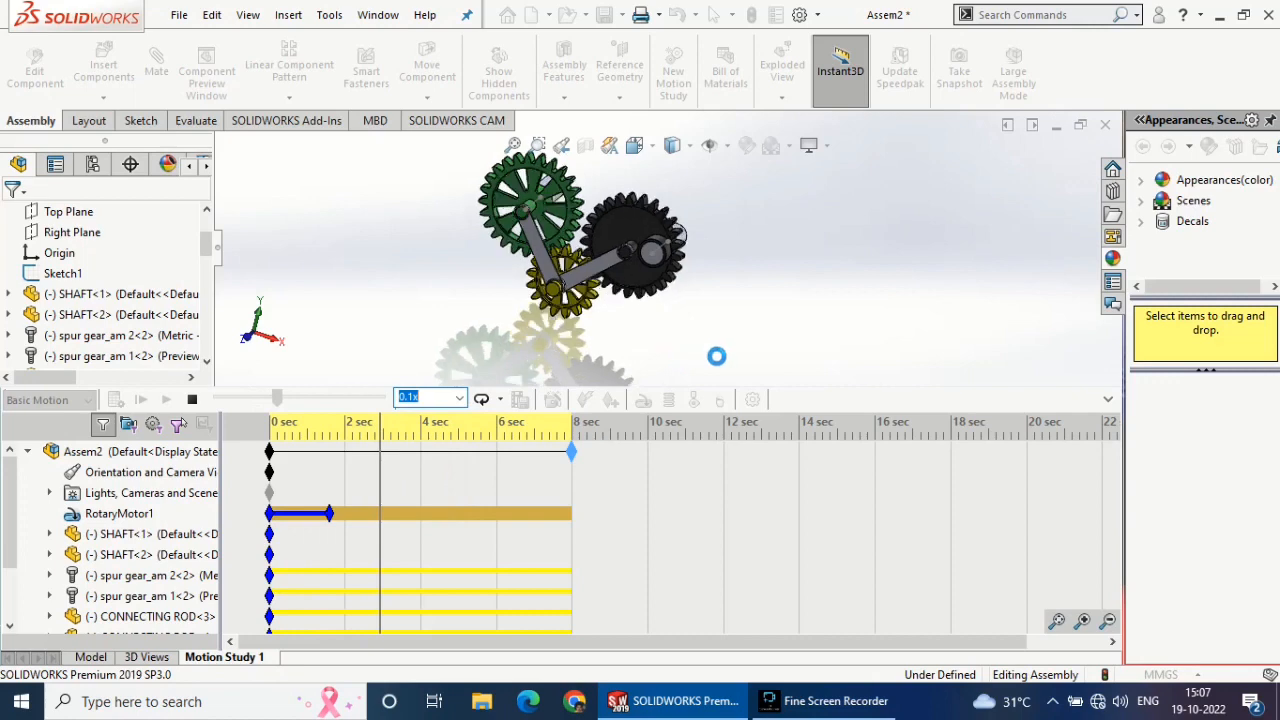
{"action": "left_click", "coordinate": [1108, 398]}
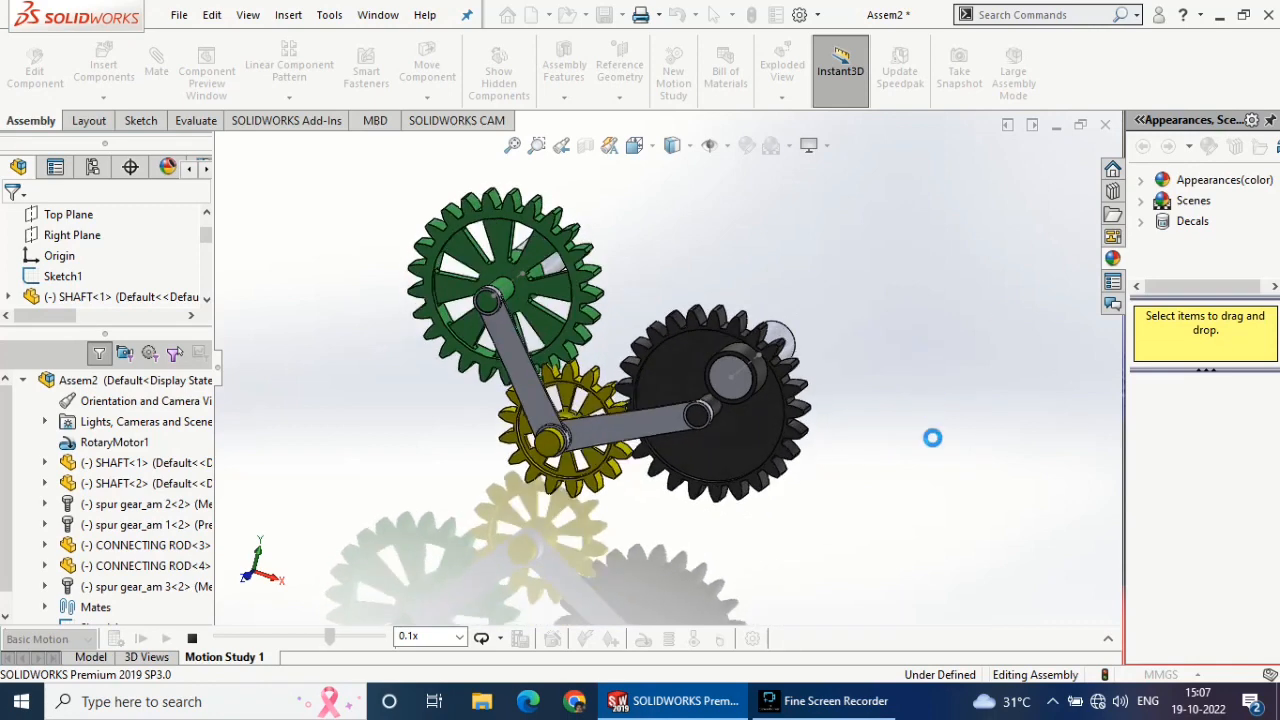
{"action": "middle_click_drag", "start_coordinate": [897, 410], "coordinate": [863, 394]}
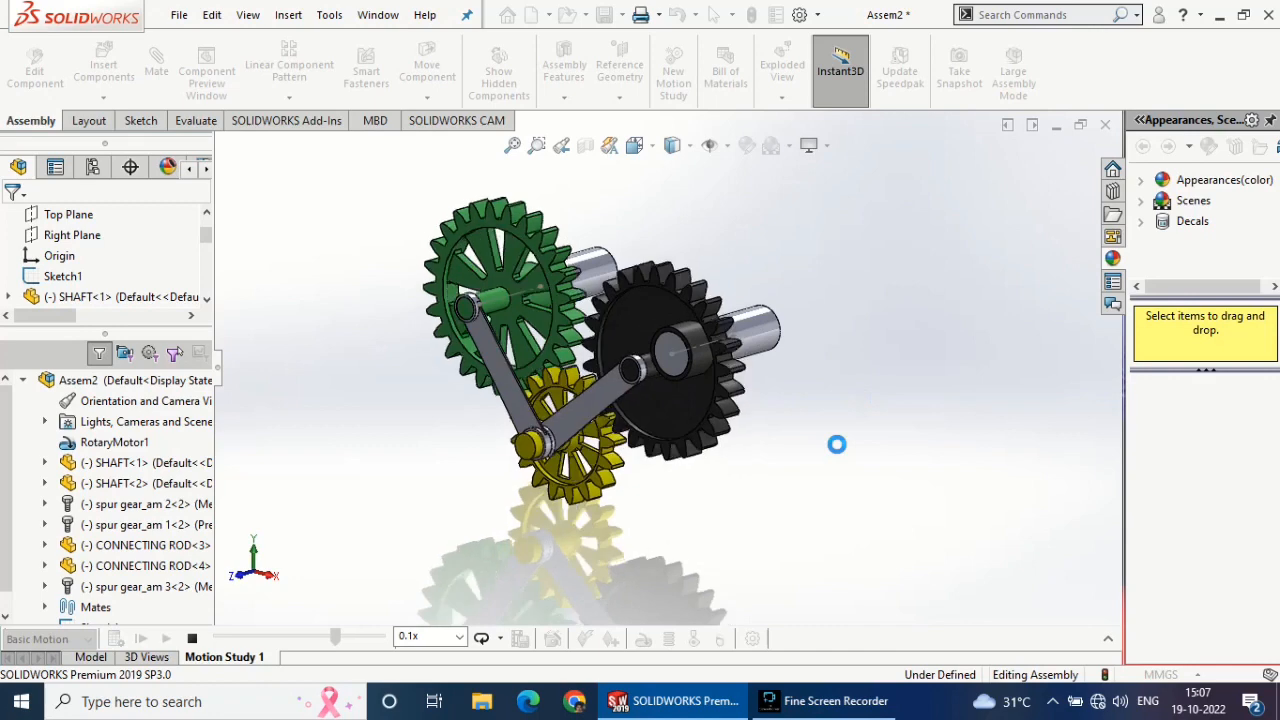